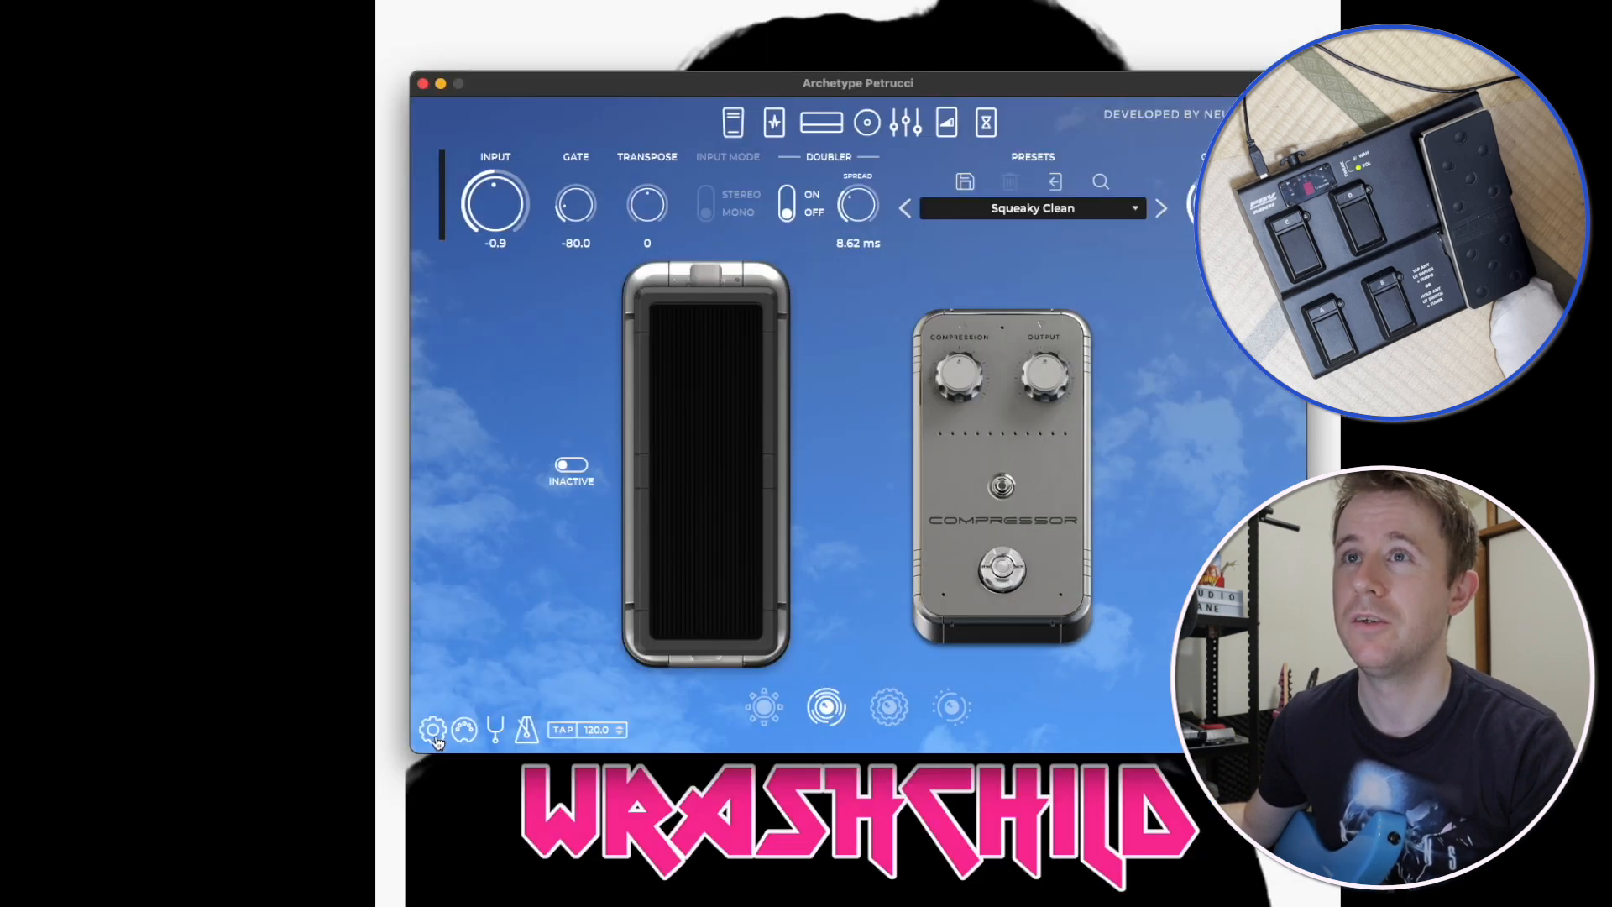
Step: Open the audio settings and review the audio devices and enabled MIDI input devices
click(112, 776)
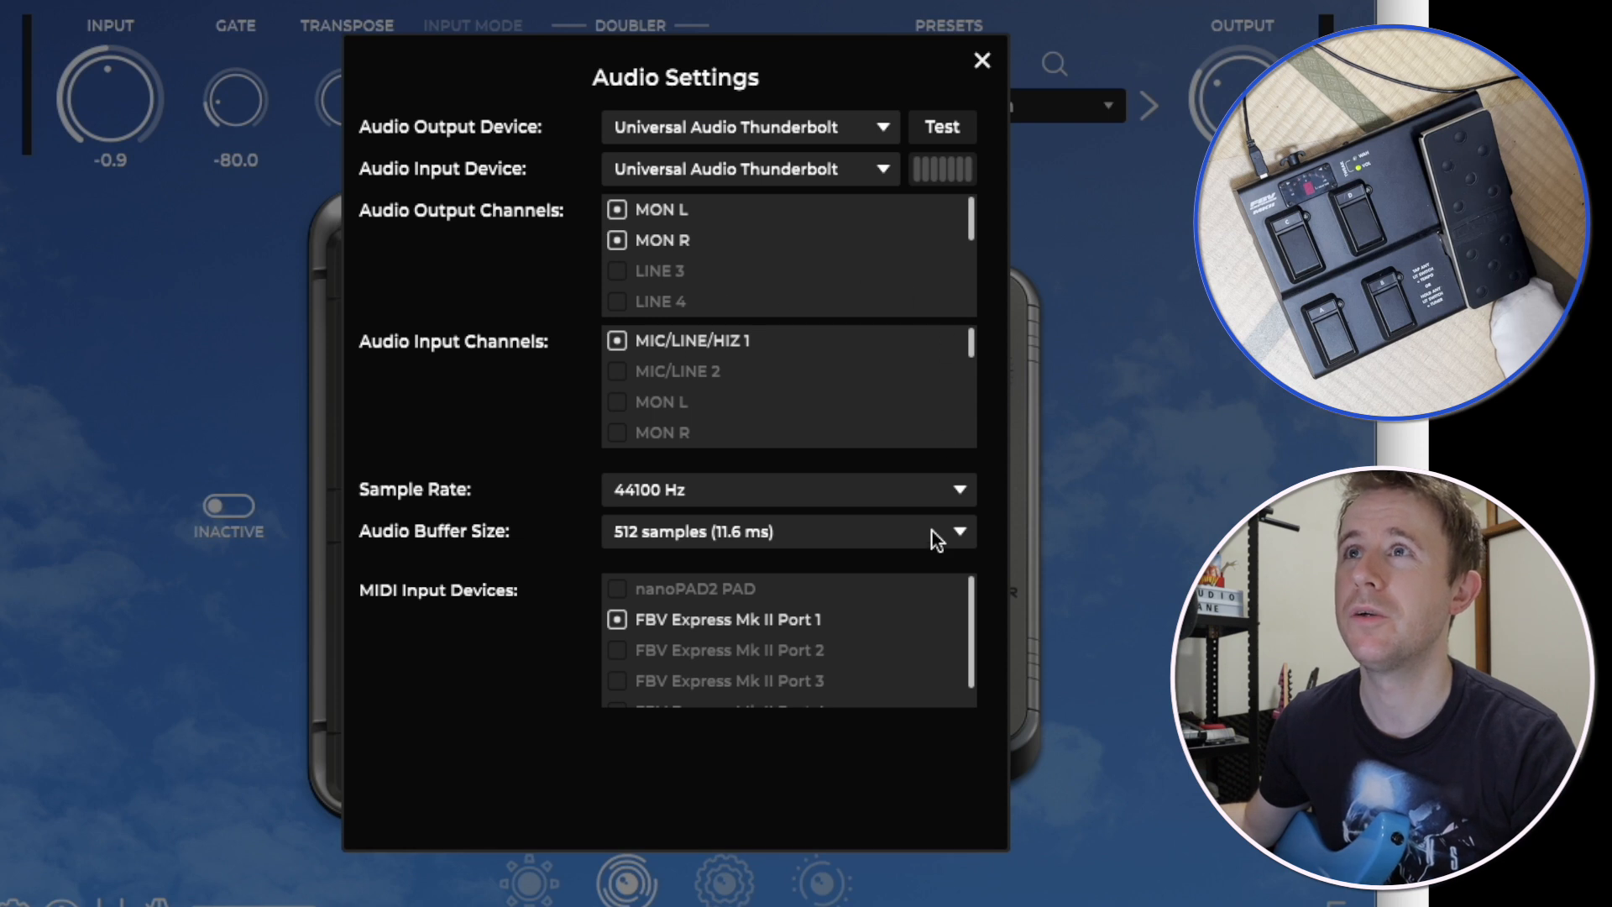
scroll(722, 621, down, 1)
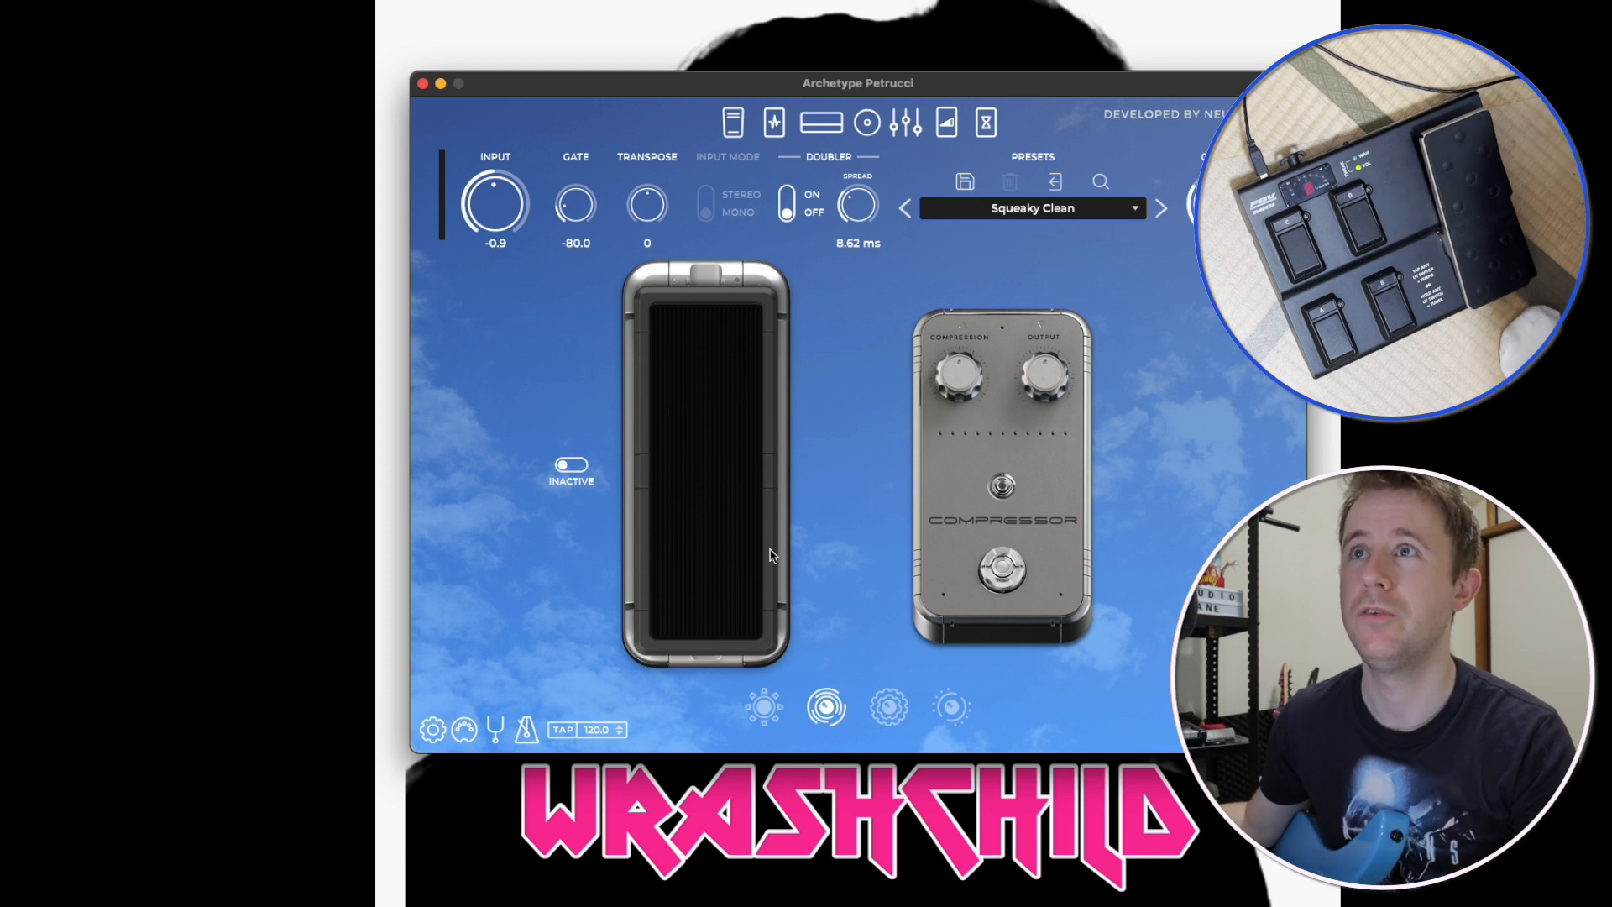
Step: Enable MIDI Learn for the wah pedal's position and for its active switch
right_click(720, 462)
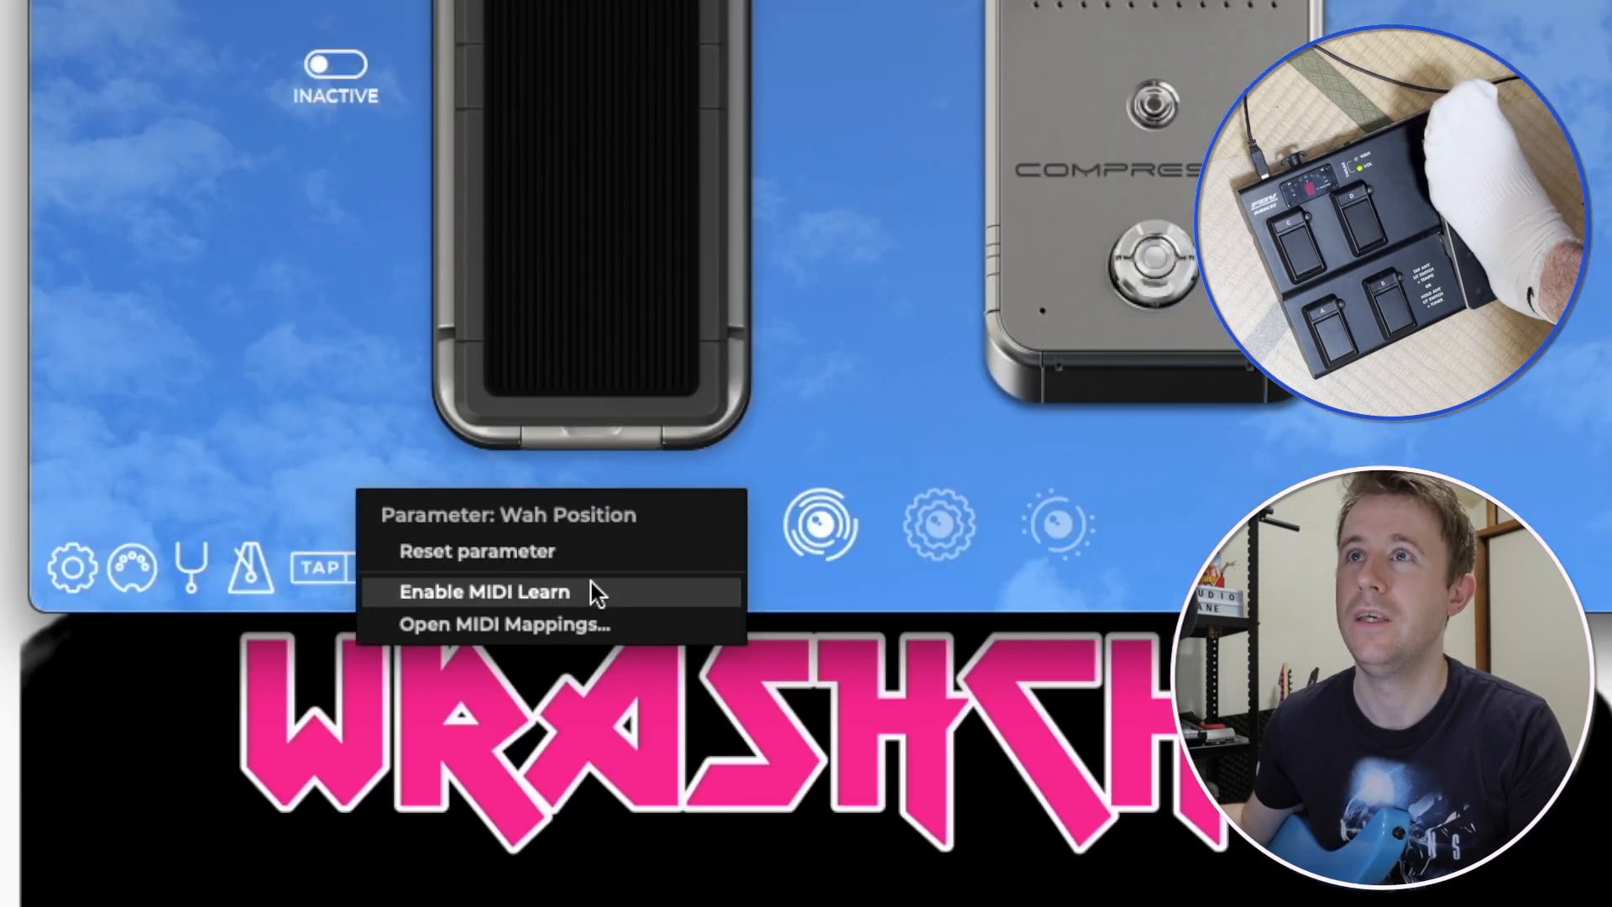
click(551, 596)
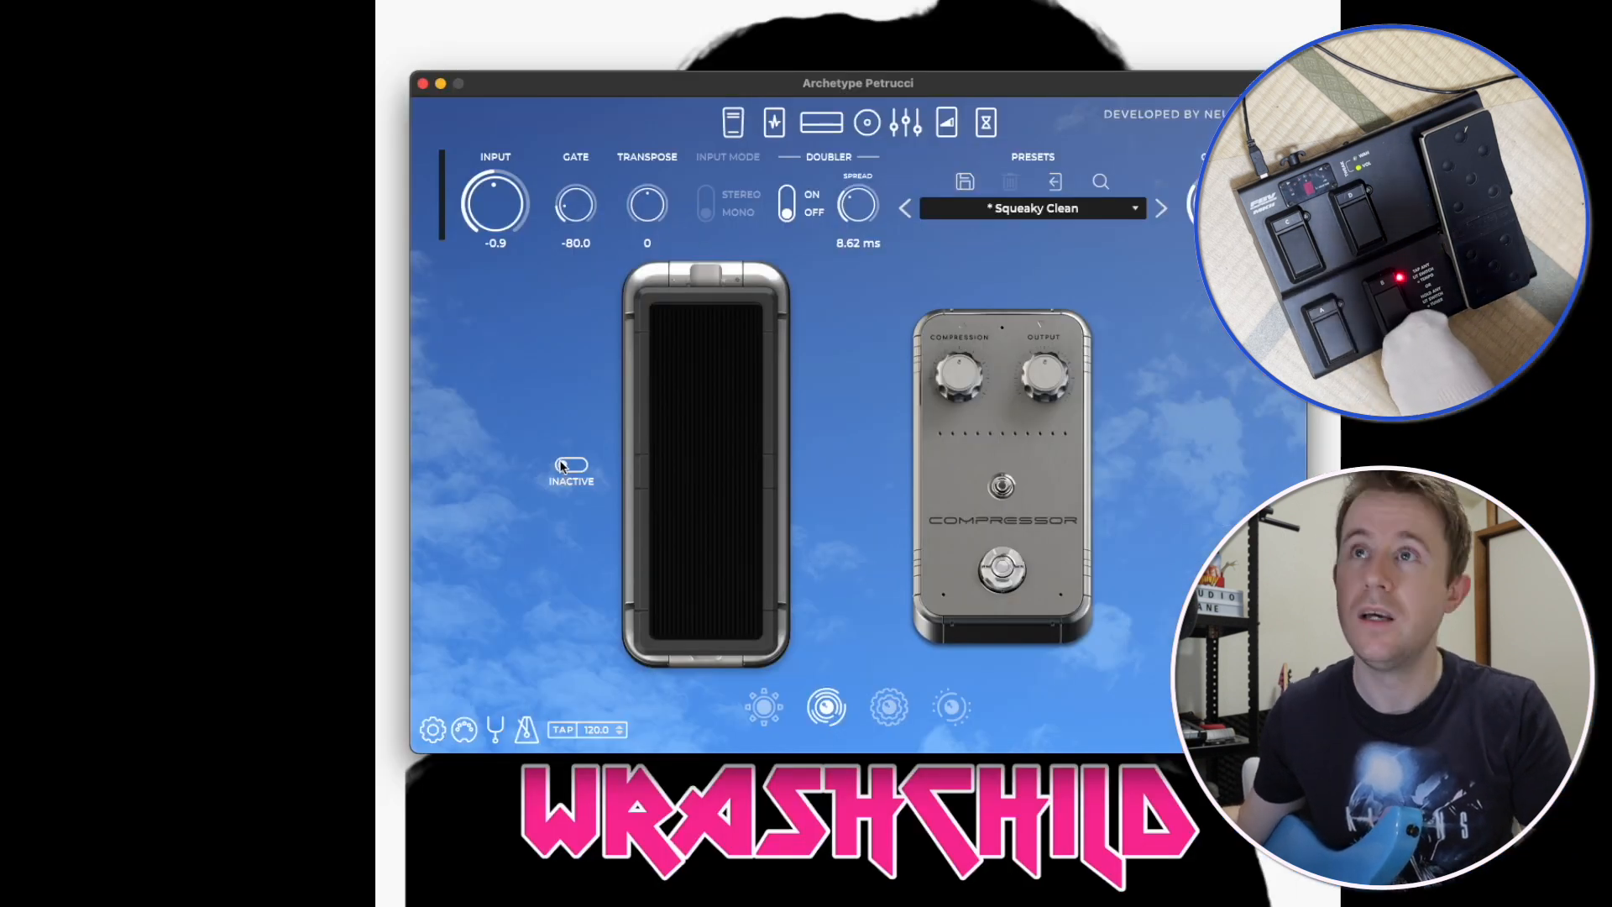
right_click(567, 467)
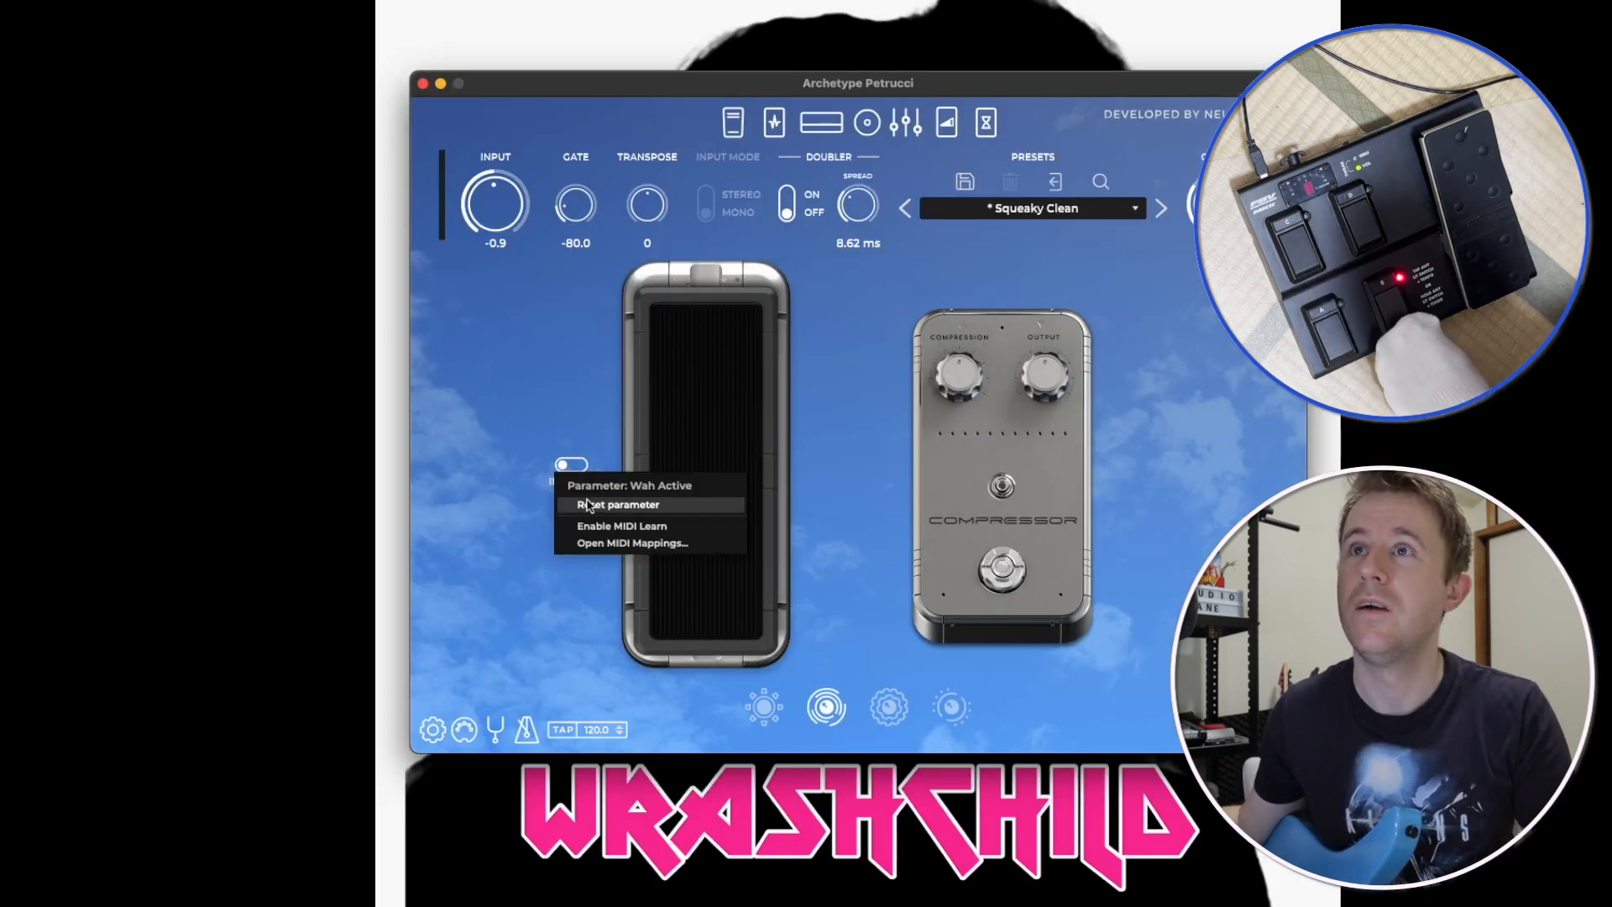
click(601, 527)
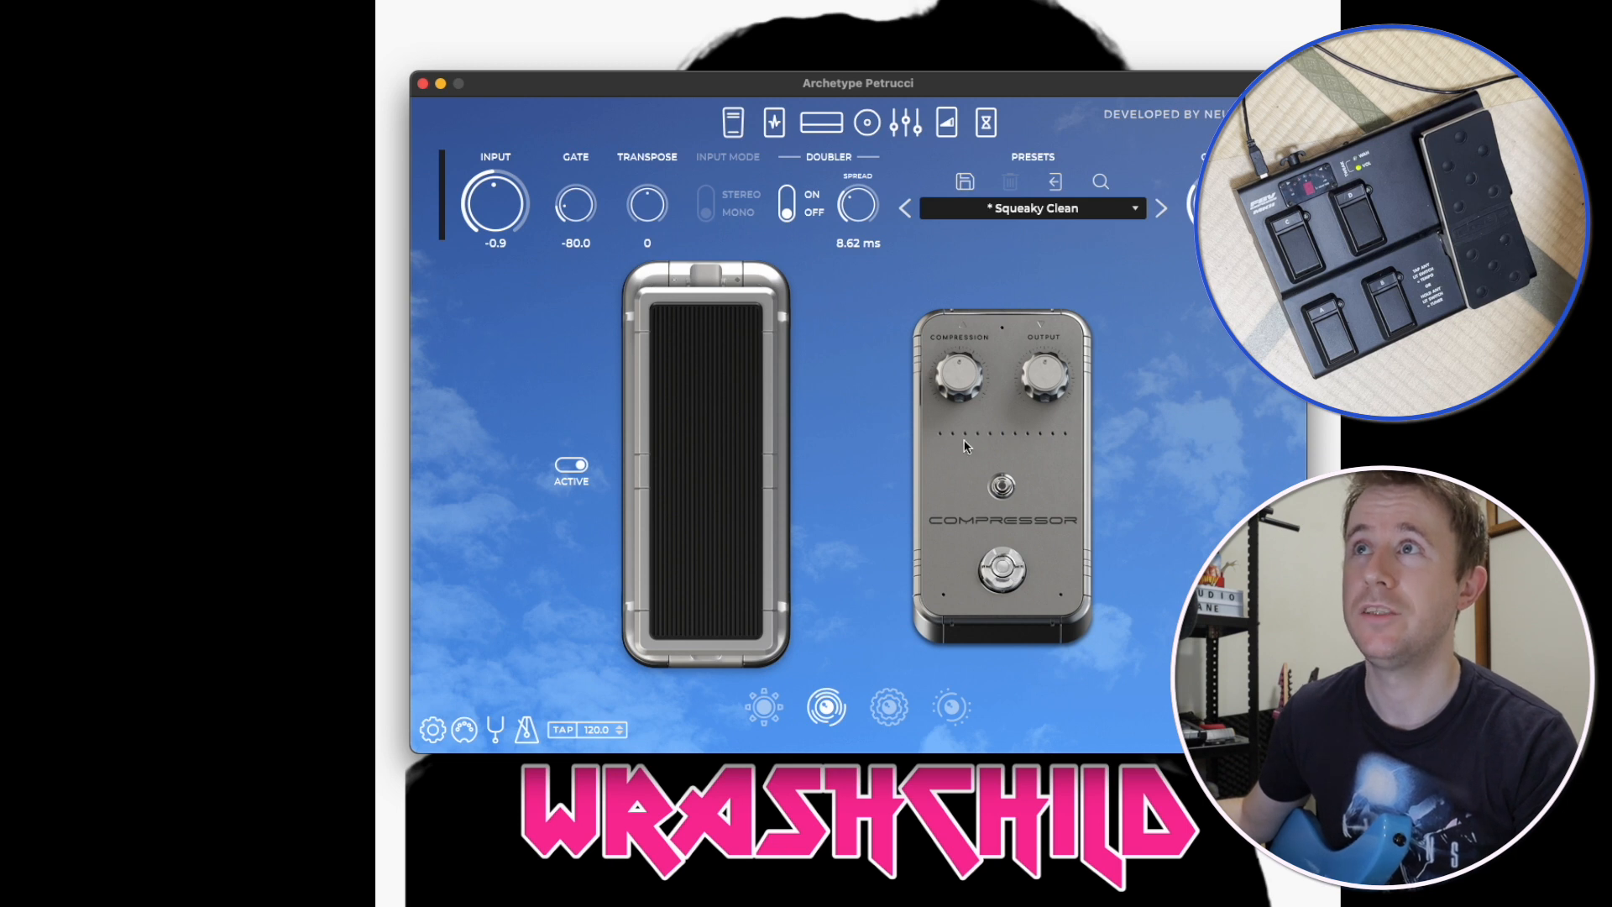
Step: Enable MIDI Learn for the compressor's Compression knob and for its footswitch
right_click(967, 386)
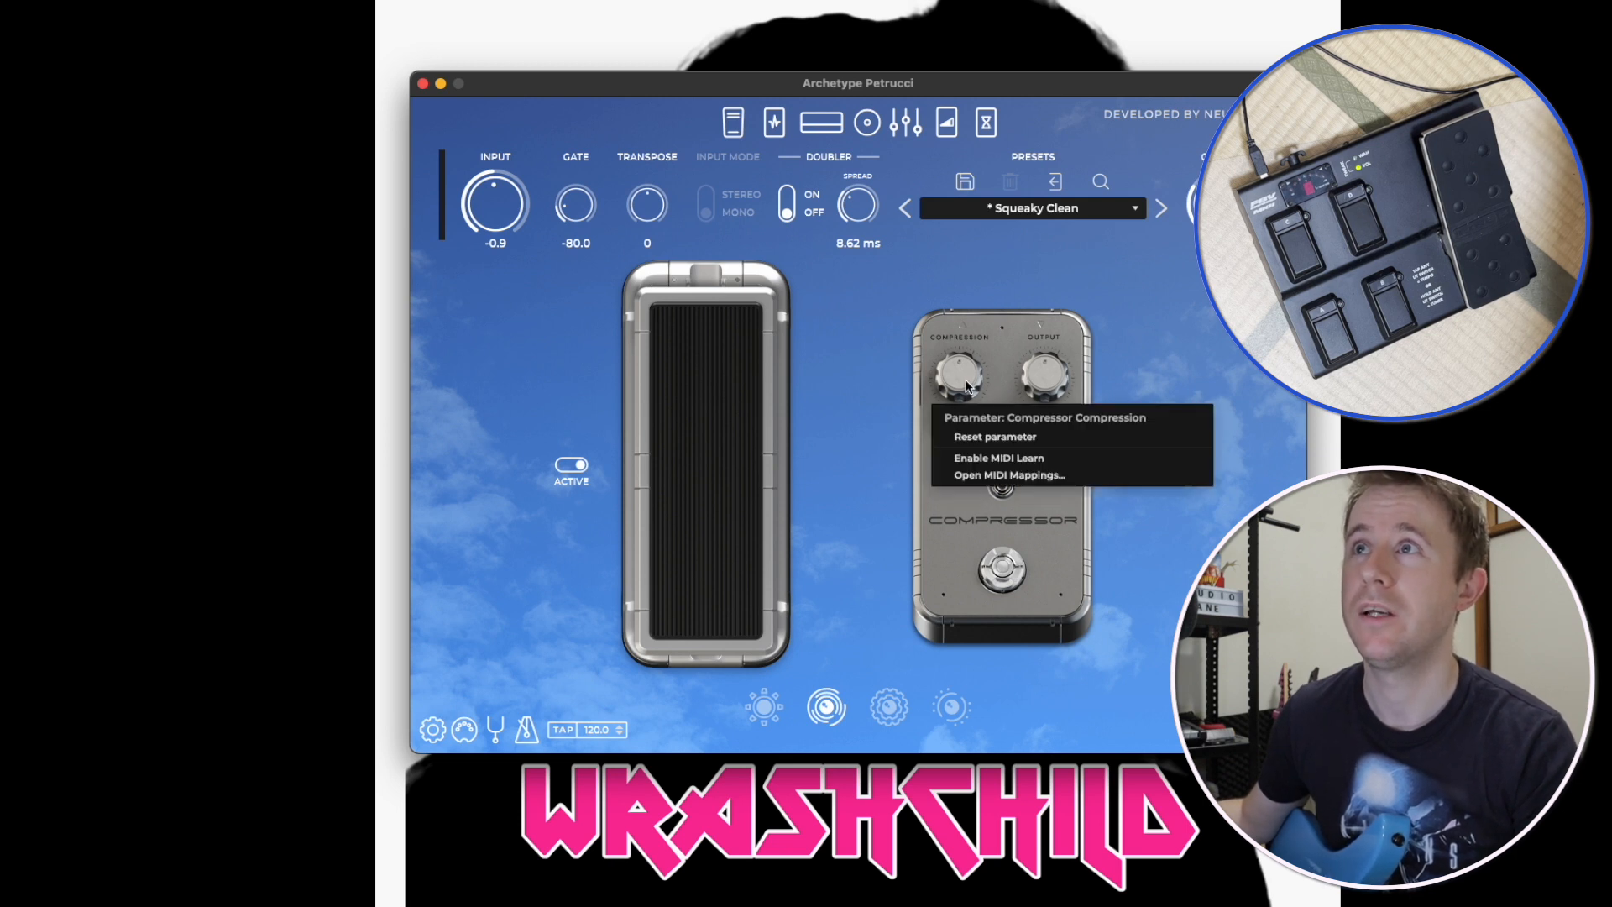
click(999, 460)
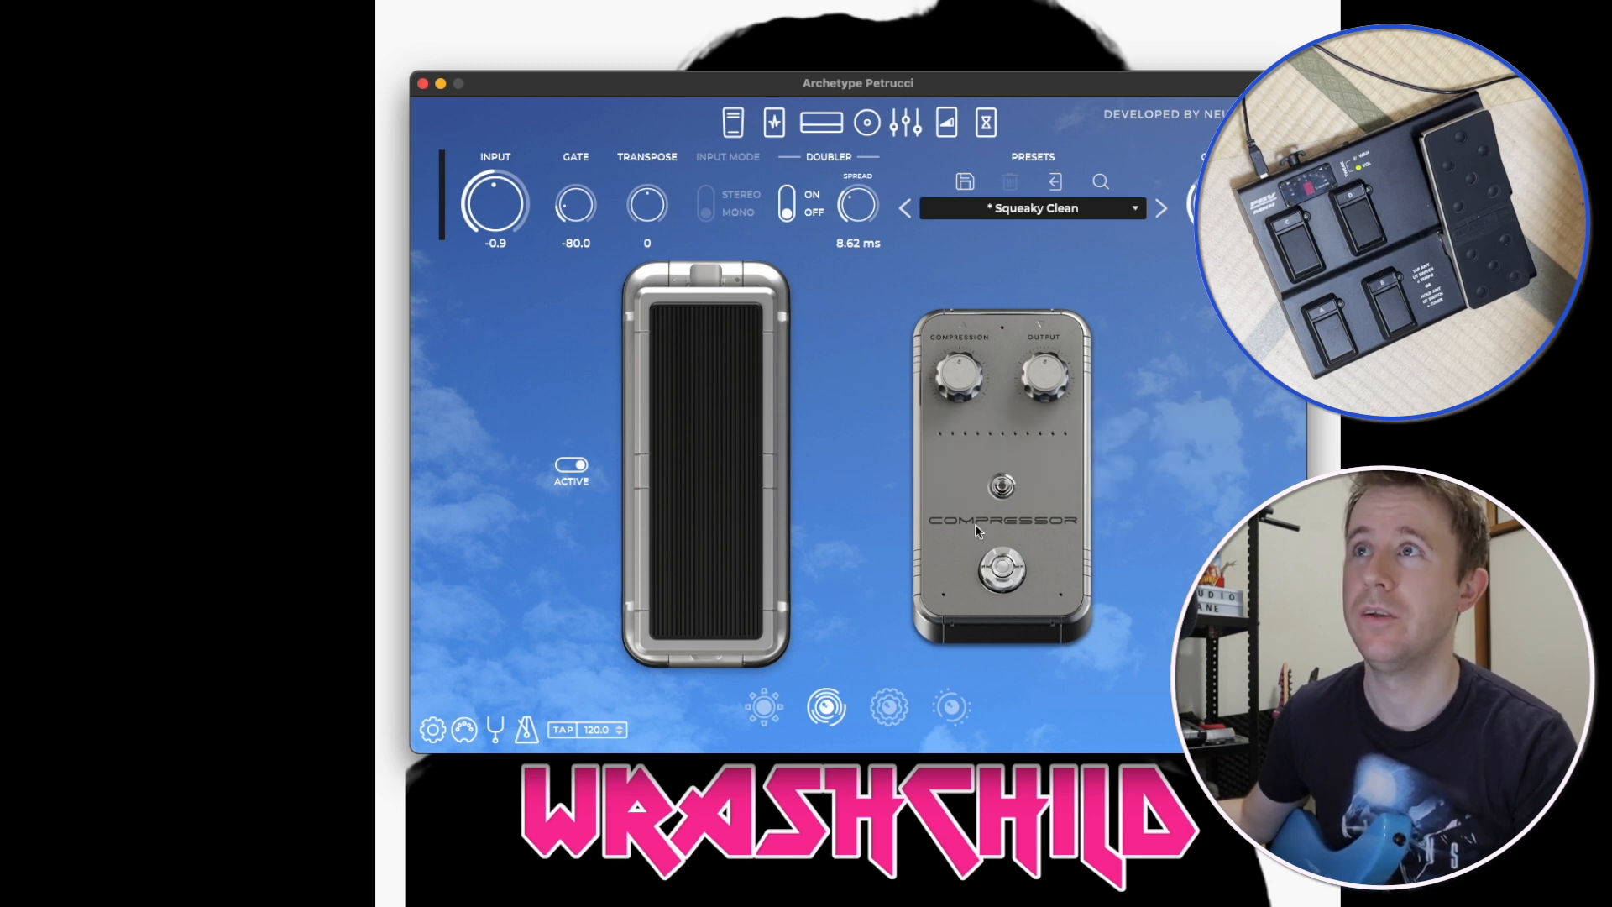
right_click(1004, 571)
click(1035, 648)
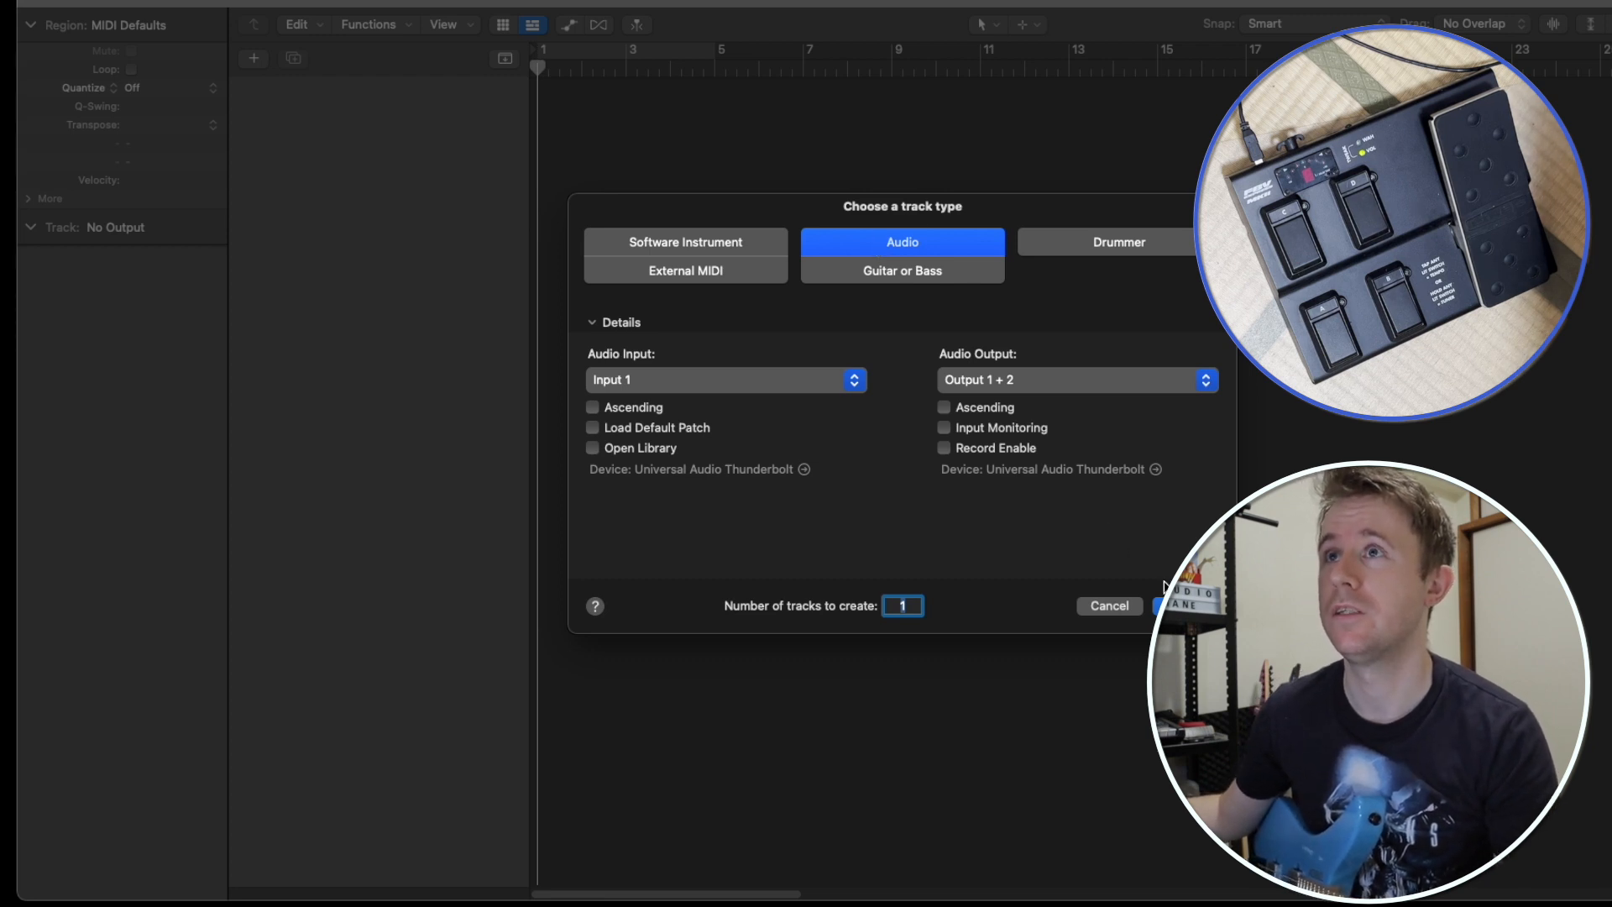
Step: In Logic Pro, create one audio track using Input 1 and insert Archetype Petrucci as its audio effect
key(Return)
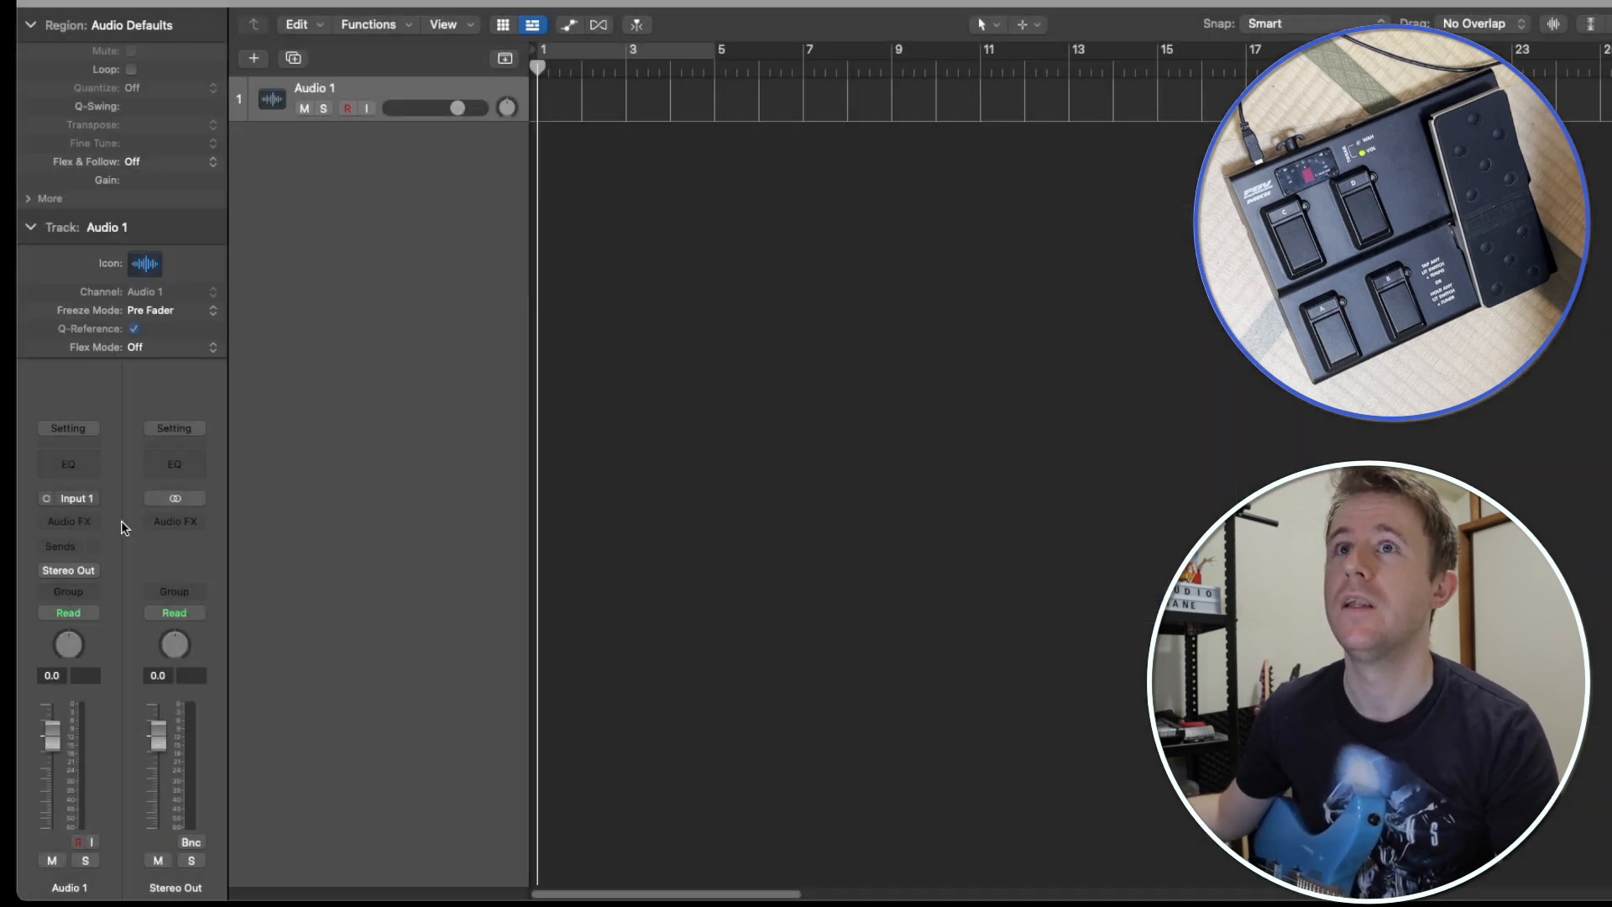
click(84, 521)
mouse_move(126, 569)
click(206, 568)
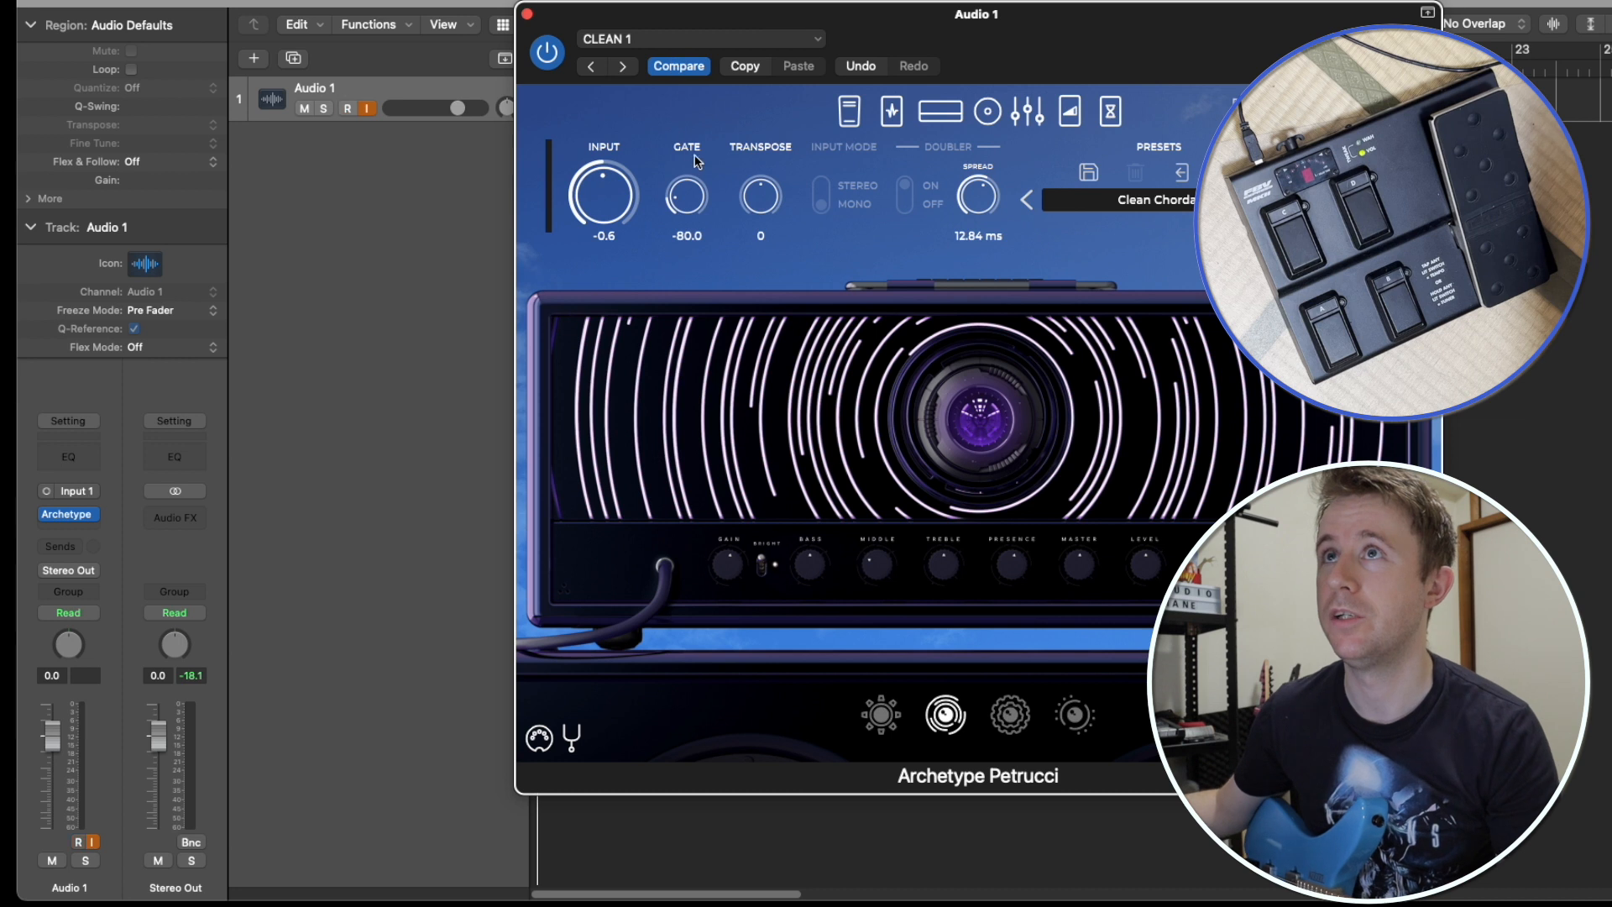
Step: Show the wah and compressor pedals and try to MIDI-learn the wah position from the audio track's plug-in
click(848, 111)
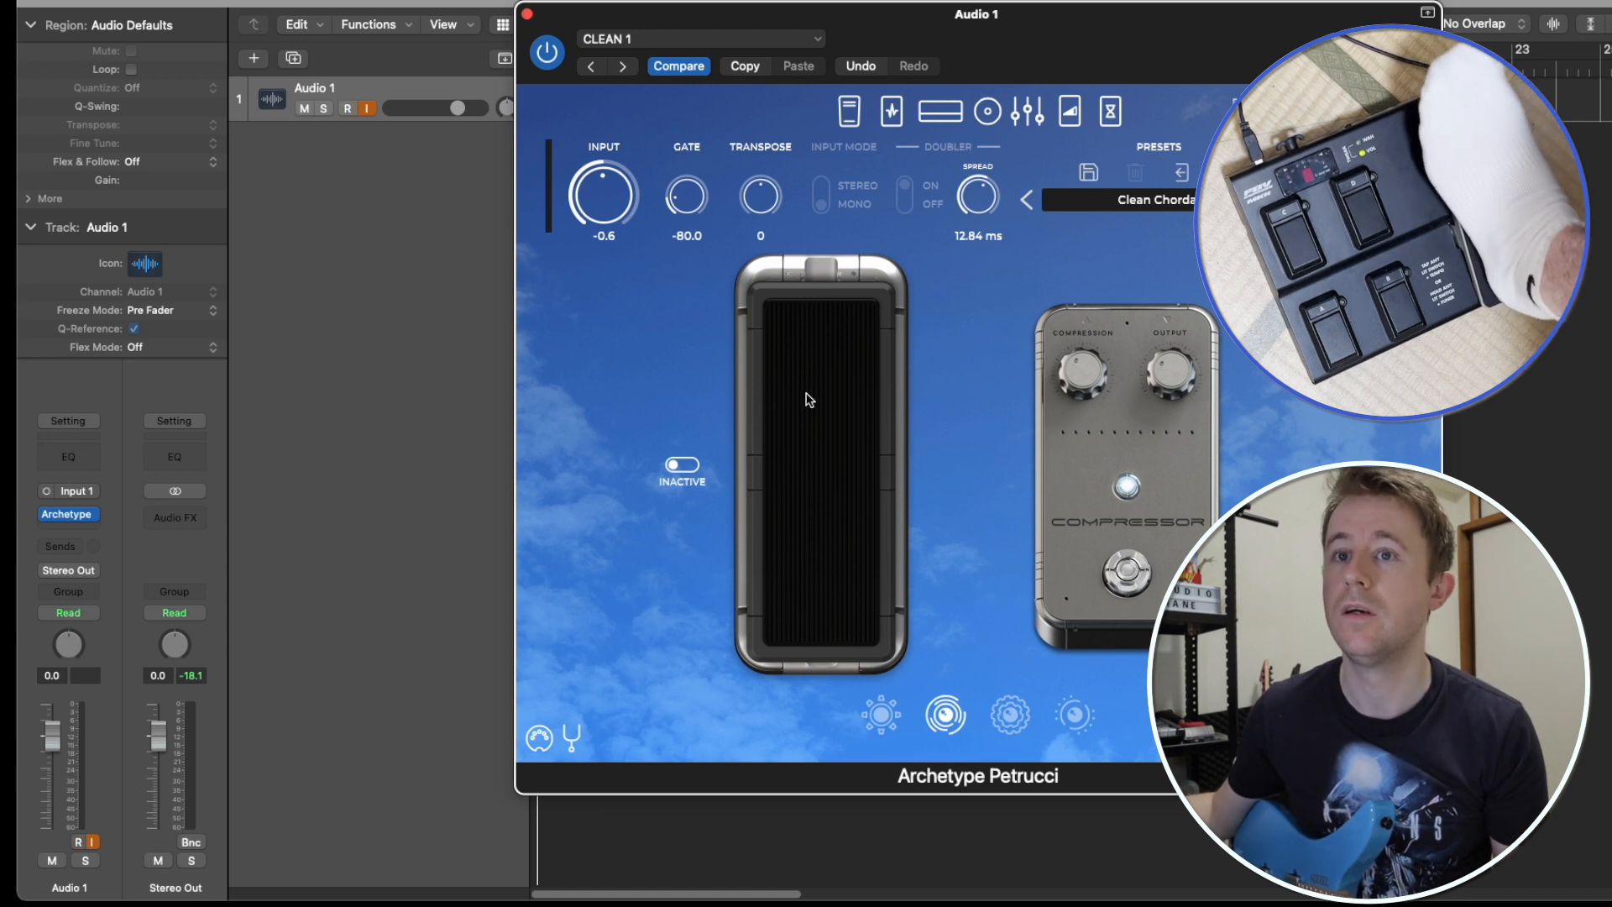
right_click(810, 428)
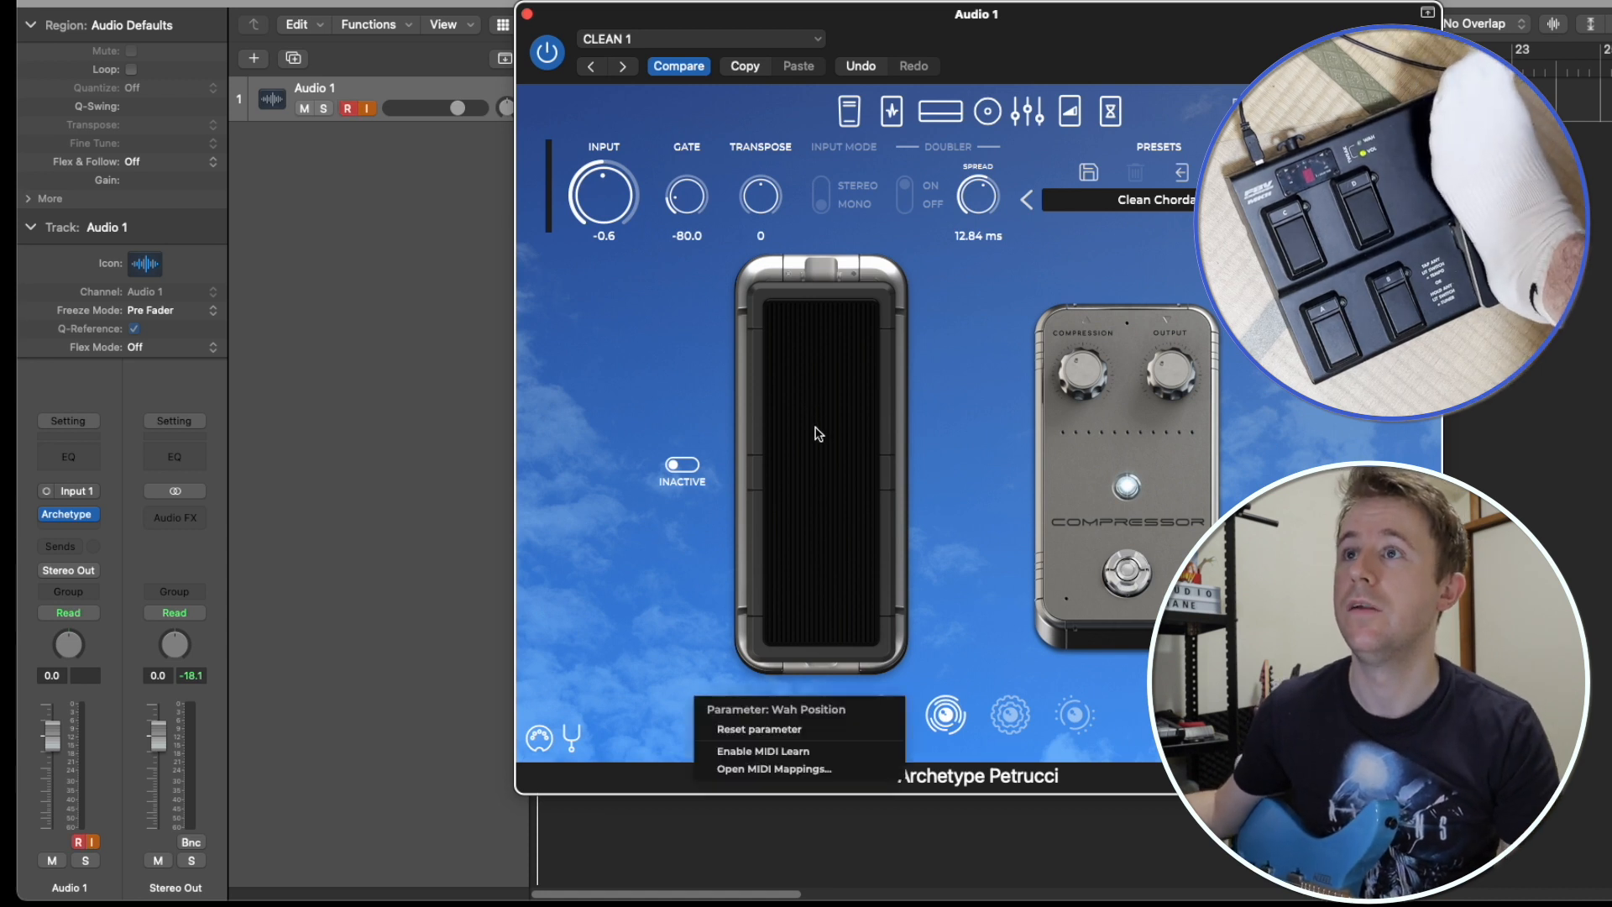
click(789, 749)
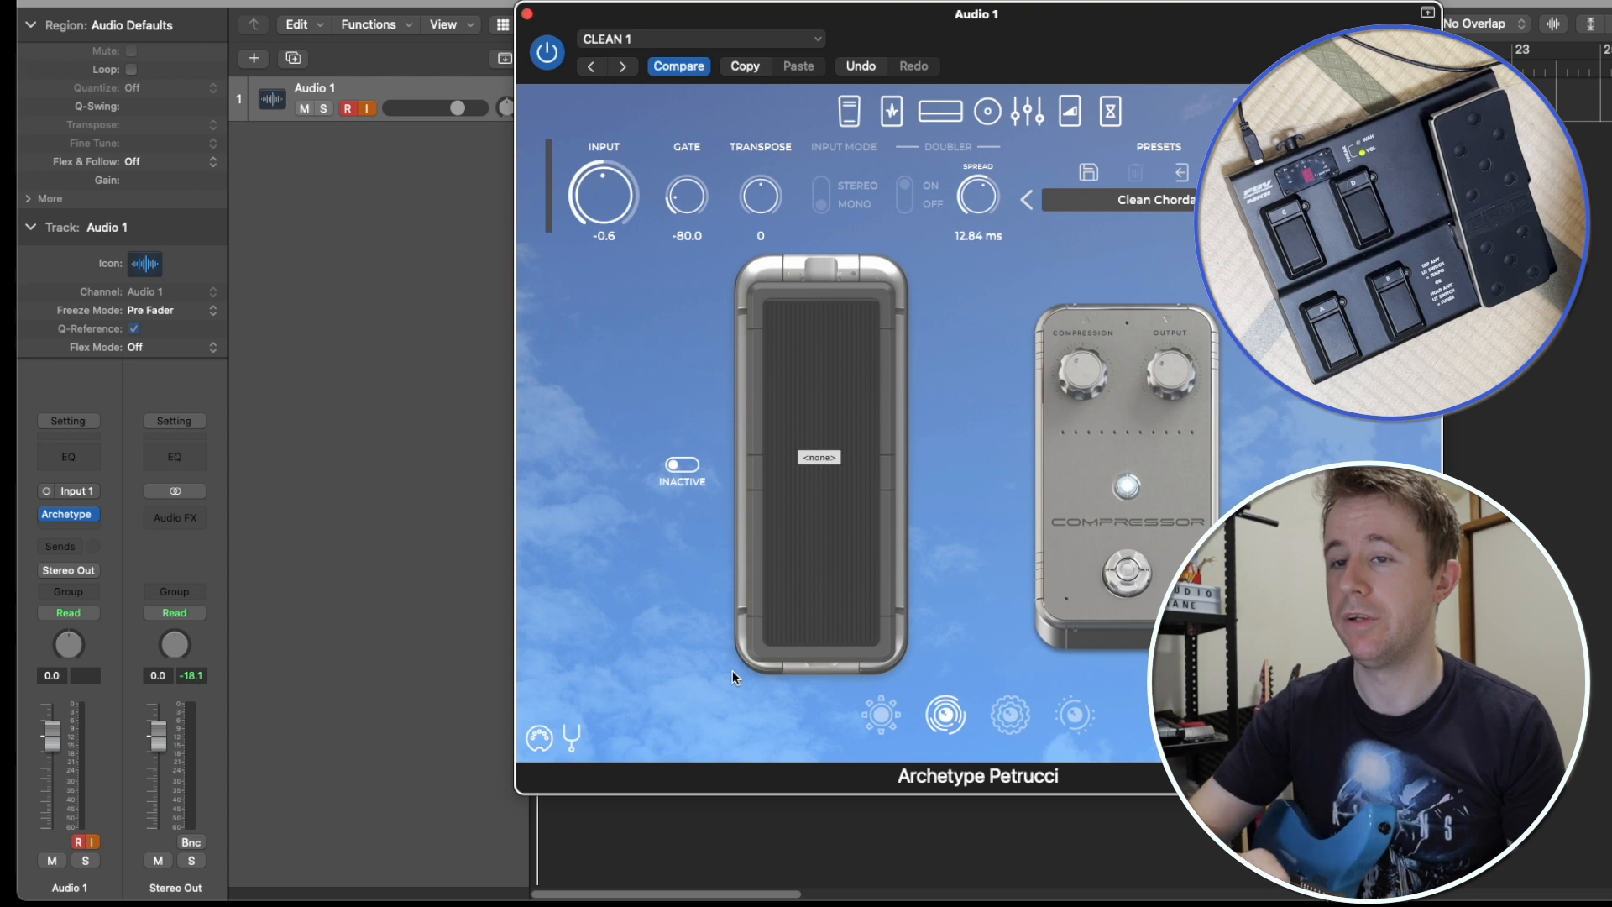
Step: Close the plug-in window and remove Archetype Petrucci from the Audio 1 track
click(528, 14)
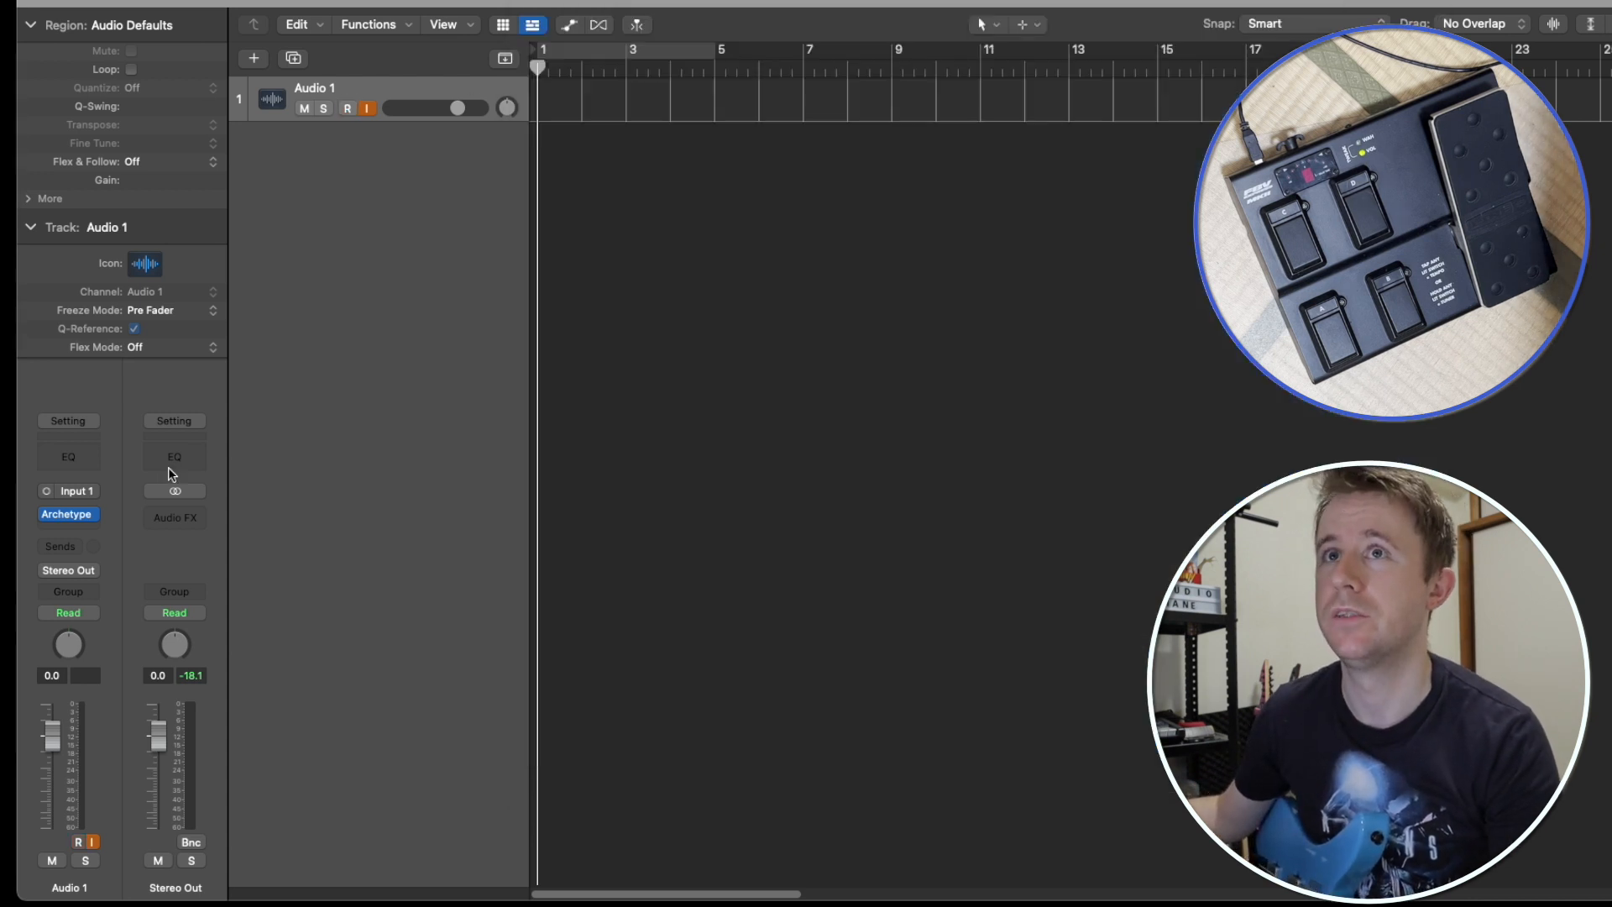
click(87, 522)
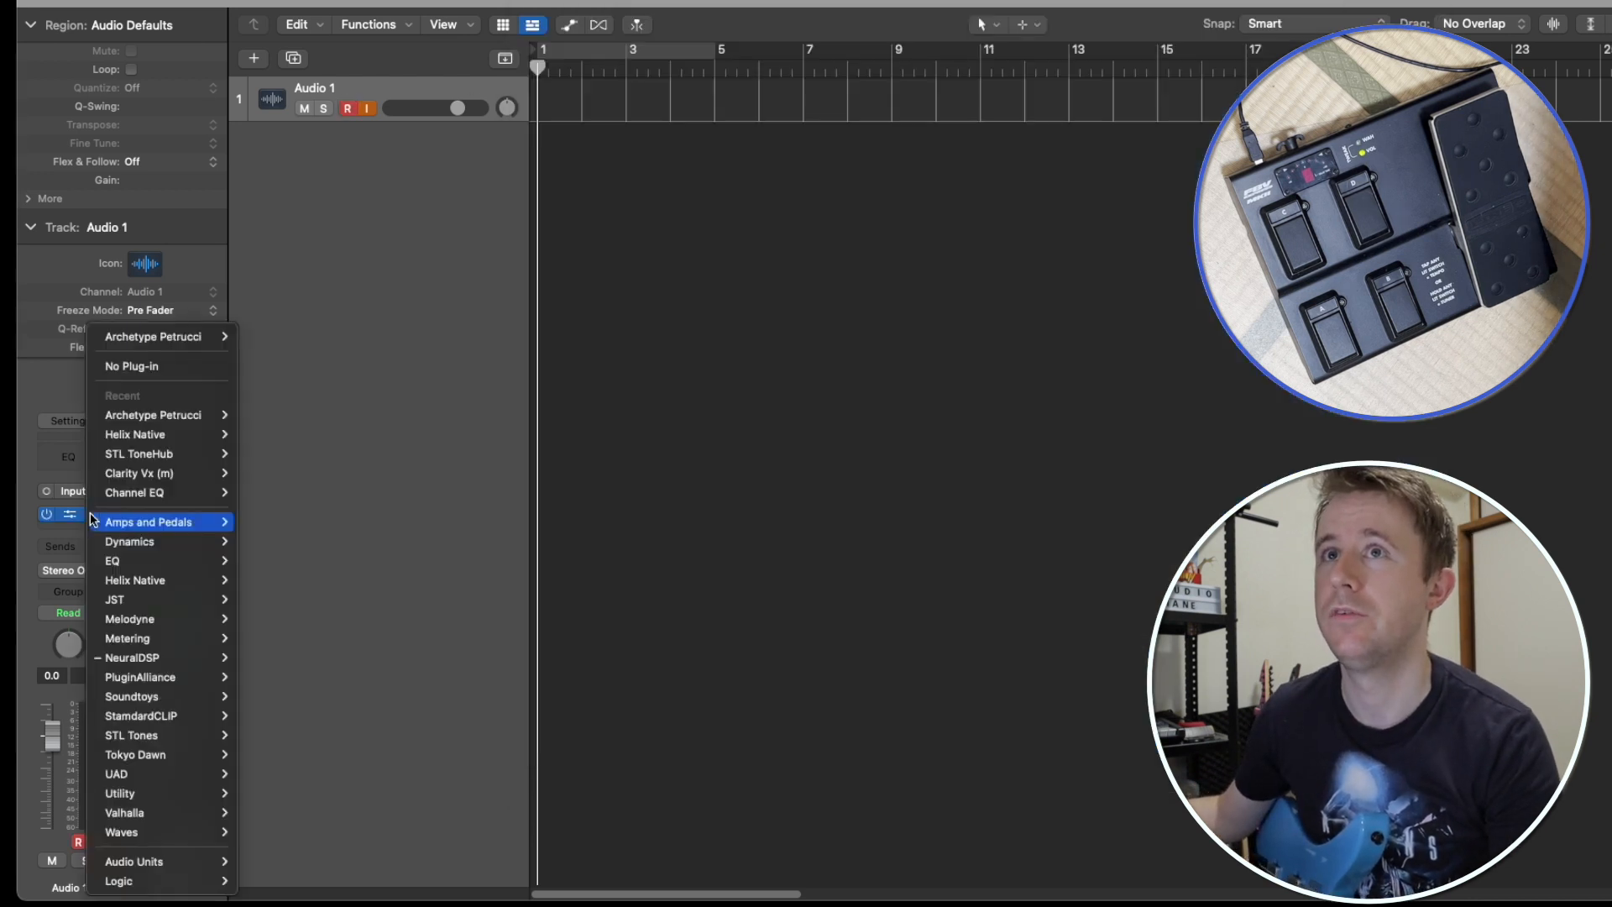
click(131, 366)
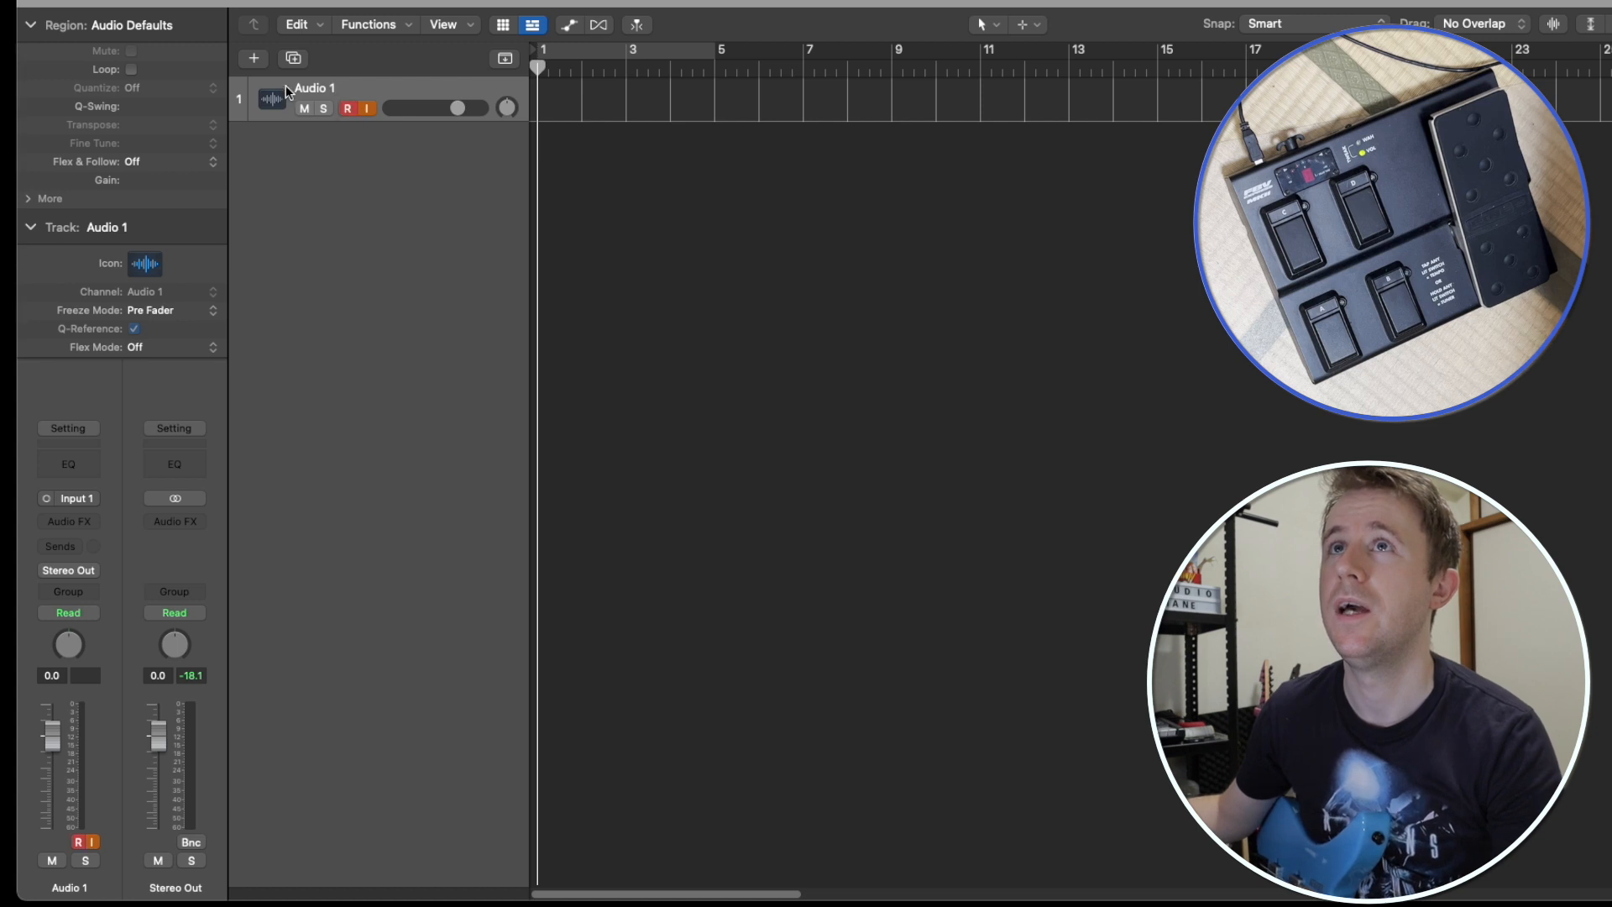
Step: Add one software instrument track with an empty channel strip
click(253, 57)
click(678, 237)
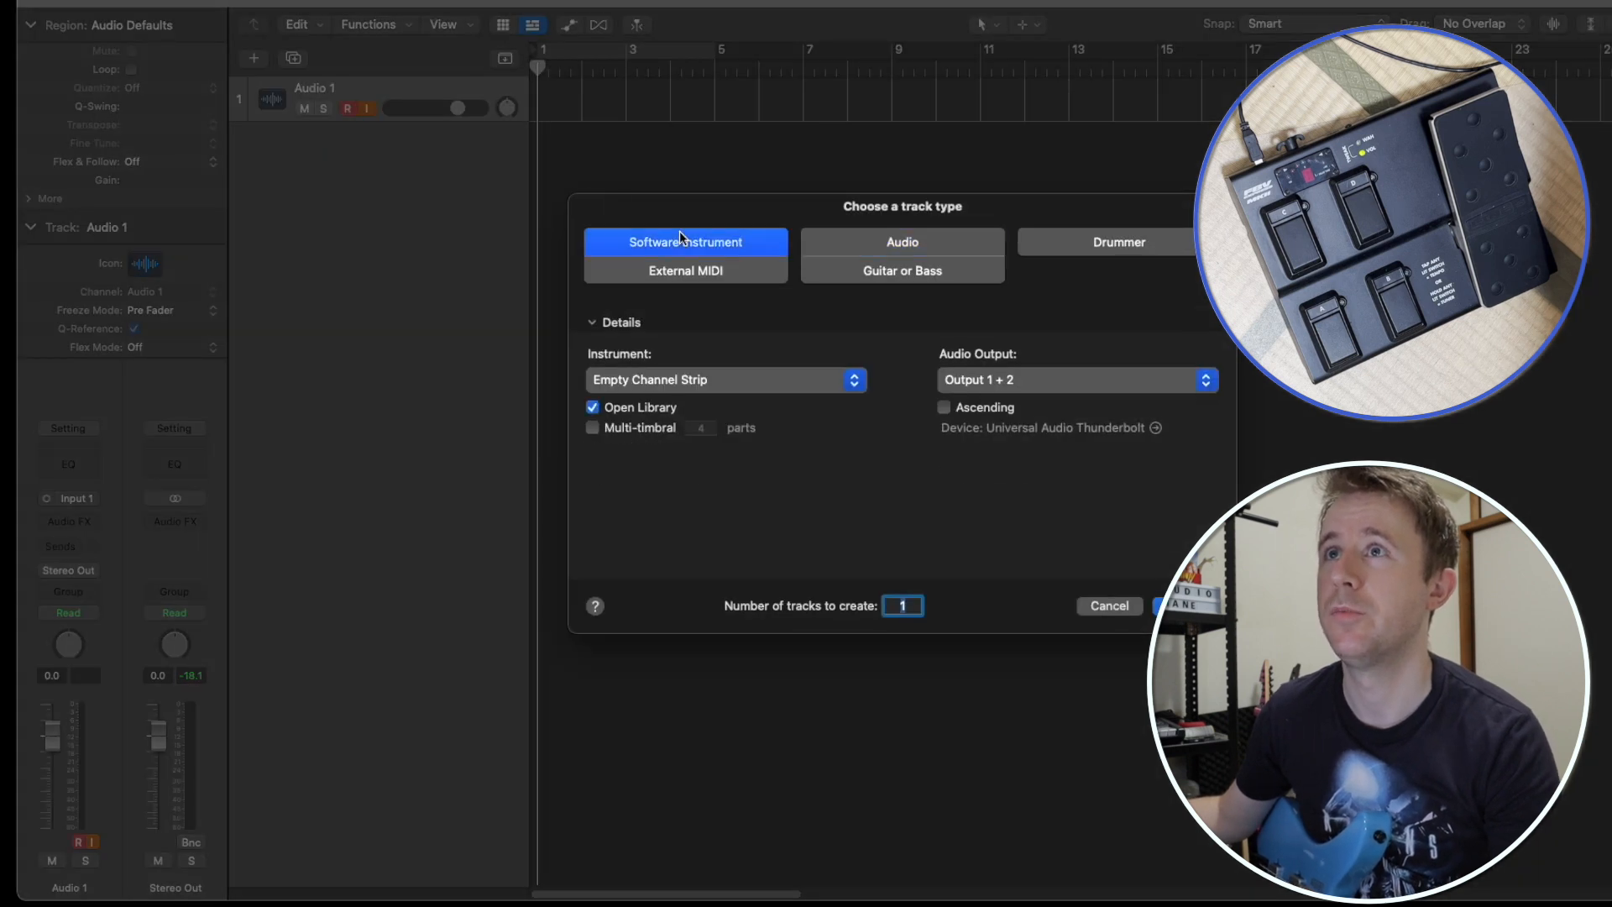
key(Return)
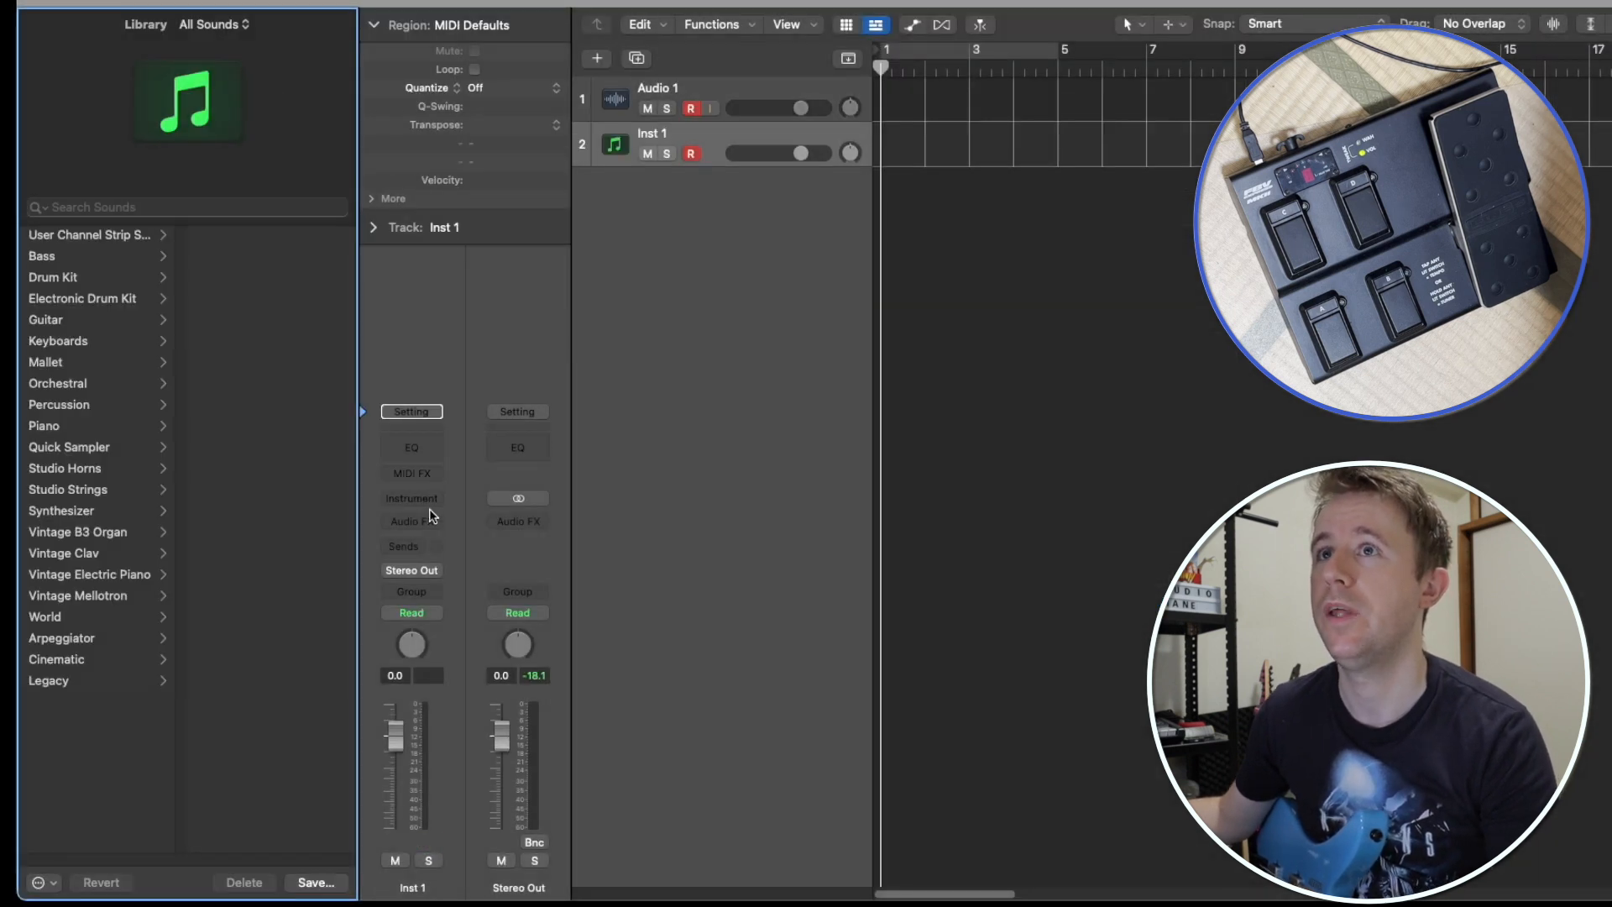
Step: Load the mono Neural DSP Archetype Petrucci as an AU MIDI-controlled effect in the new track's instrument slot
click(432, 504)
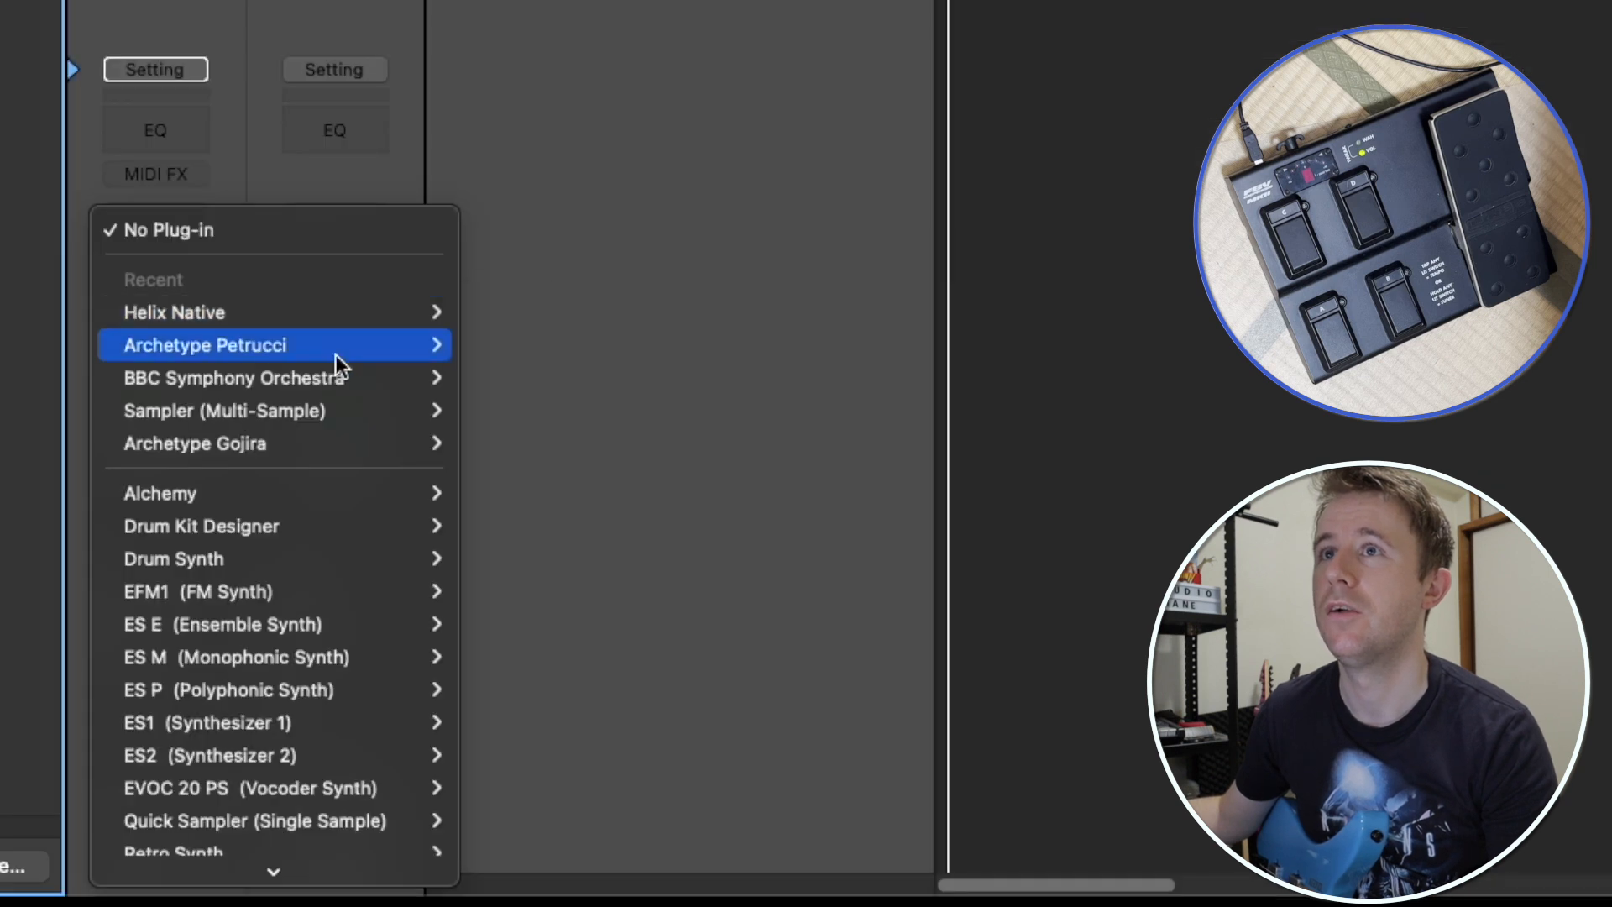
mouse_move(529, 640)
scroll(356, 504, down, 10)
mouse_move(332, 836)
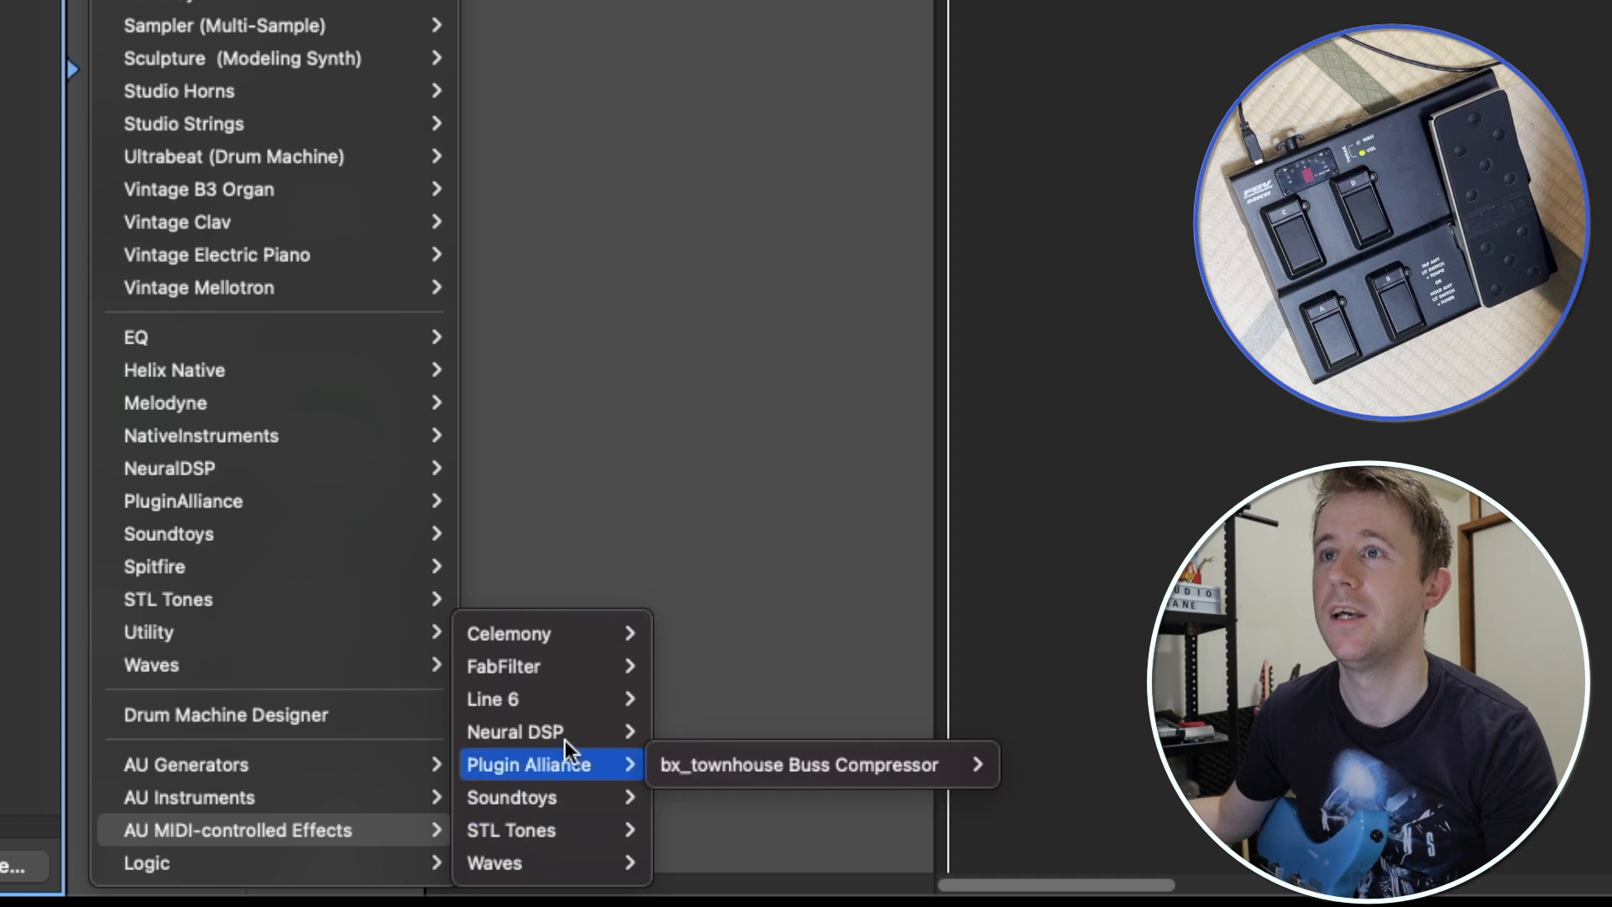
mouse_move(566, 732)
mouse_move(820, 764)
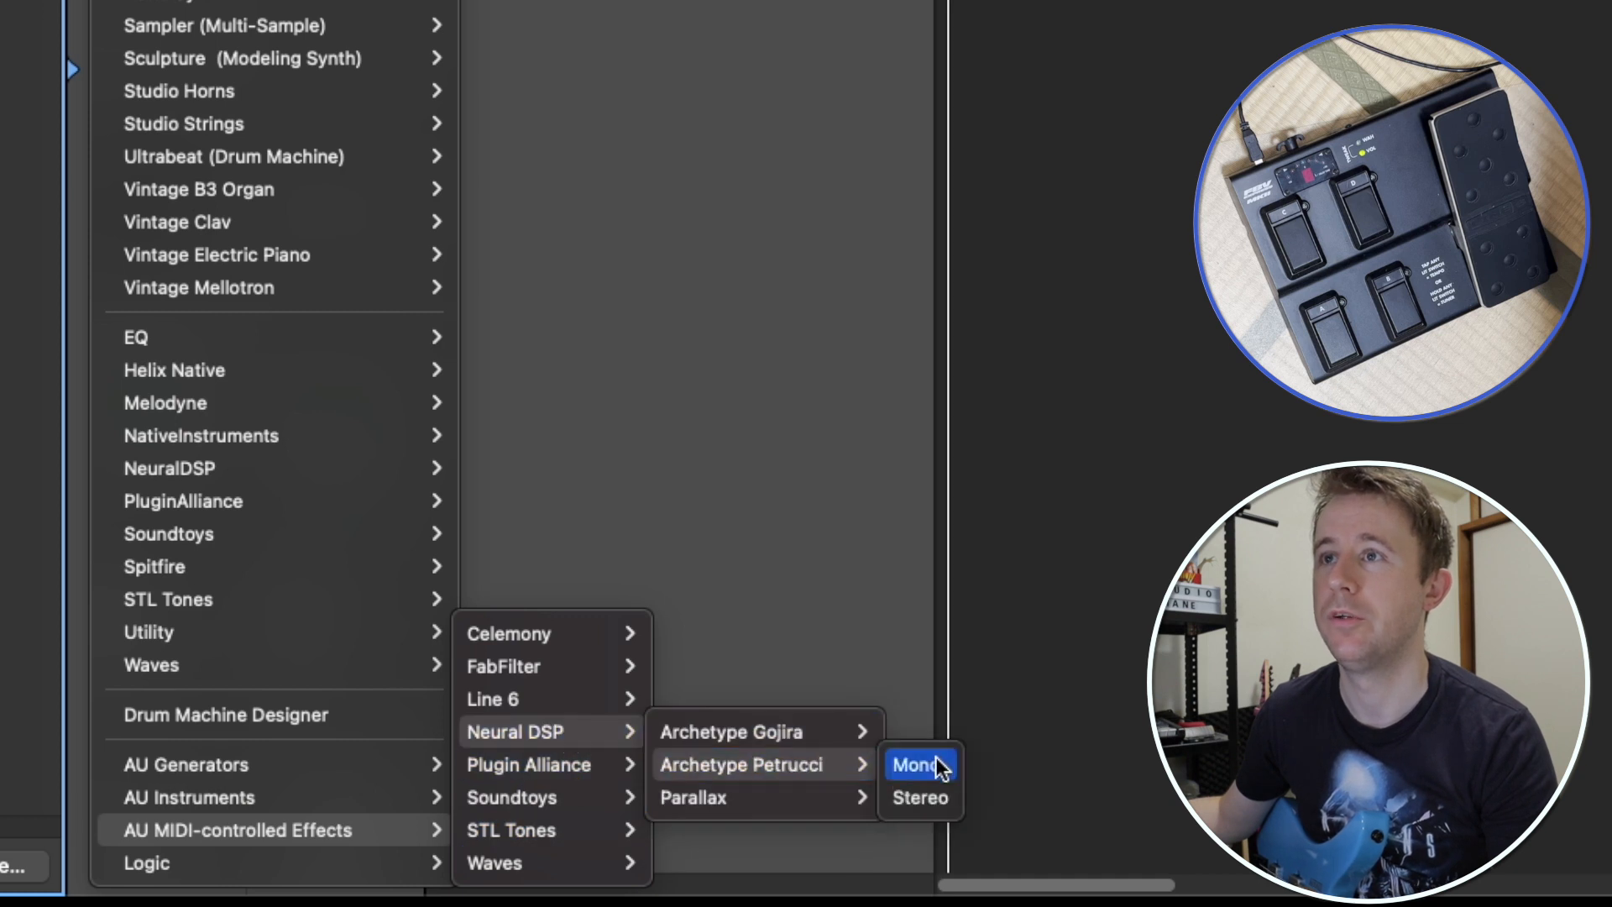
click(937, 763)
Step: Turn on input monitoring for Audio 1 and load the CLEAN 1 setting in the instrument track's plug-in
click(352, 116)
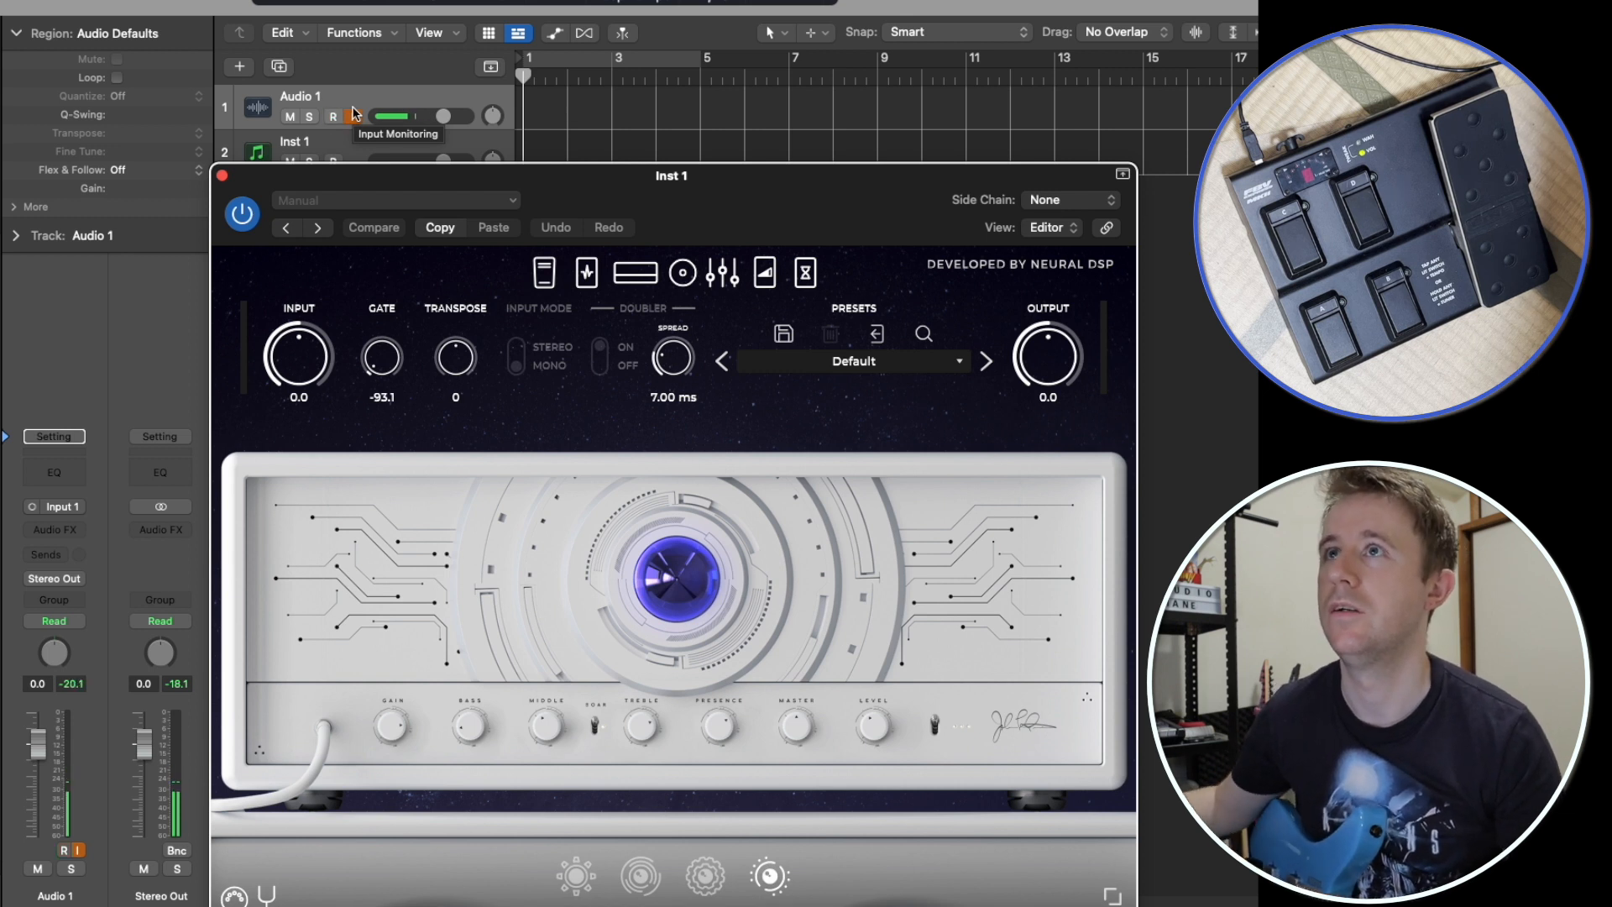
click(438, 199)
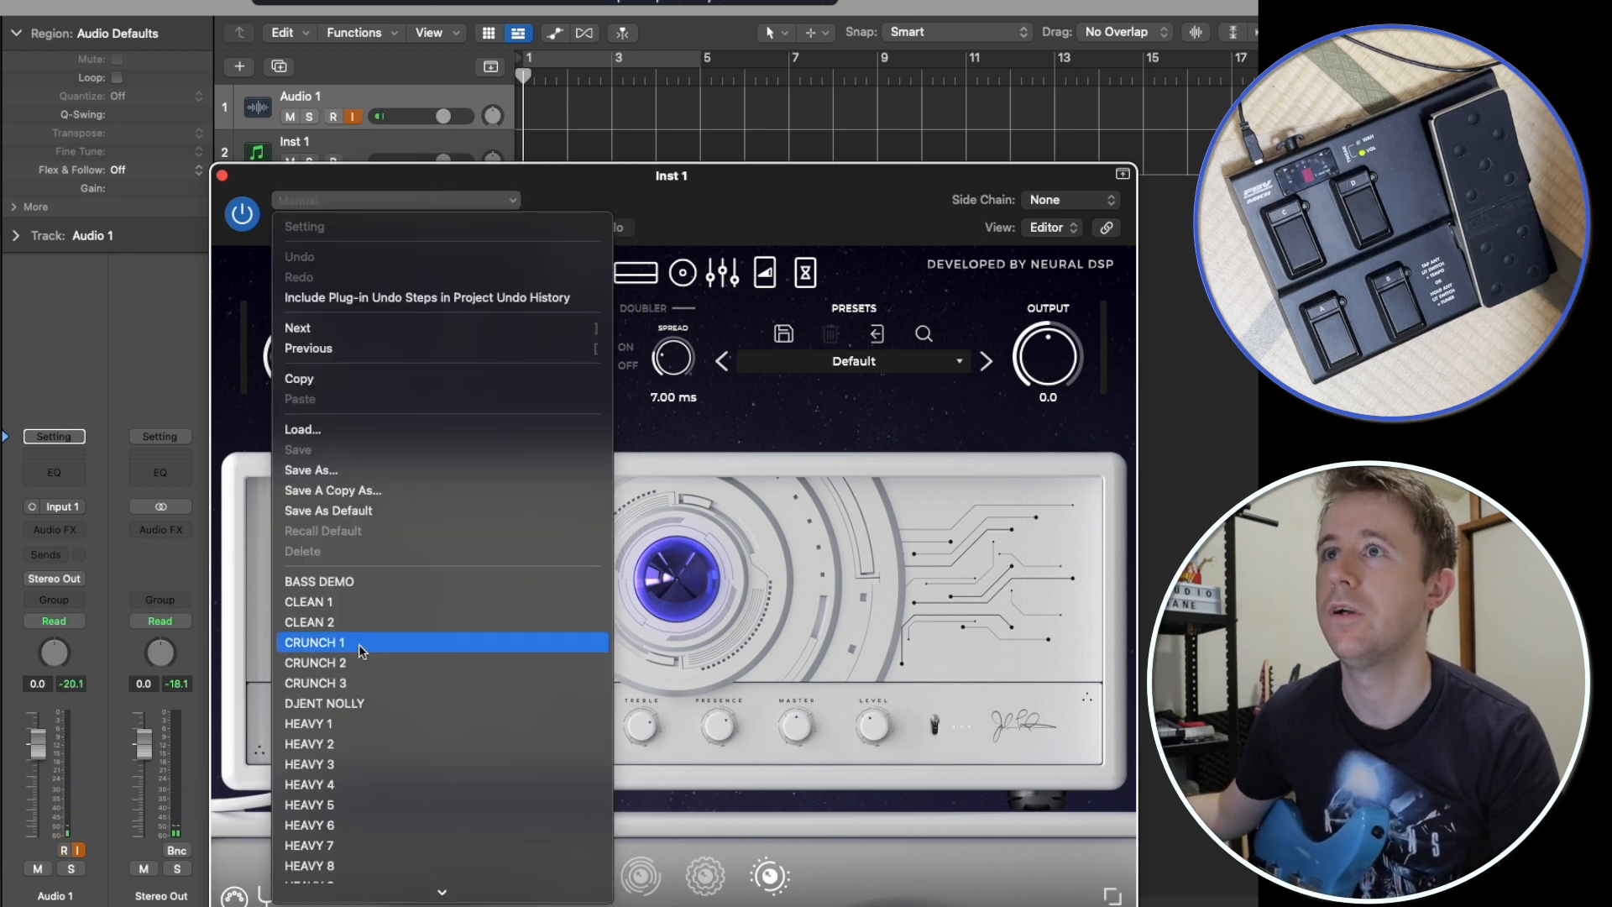
click(366, 603)
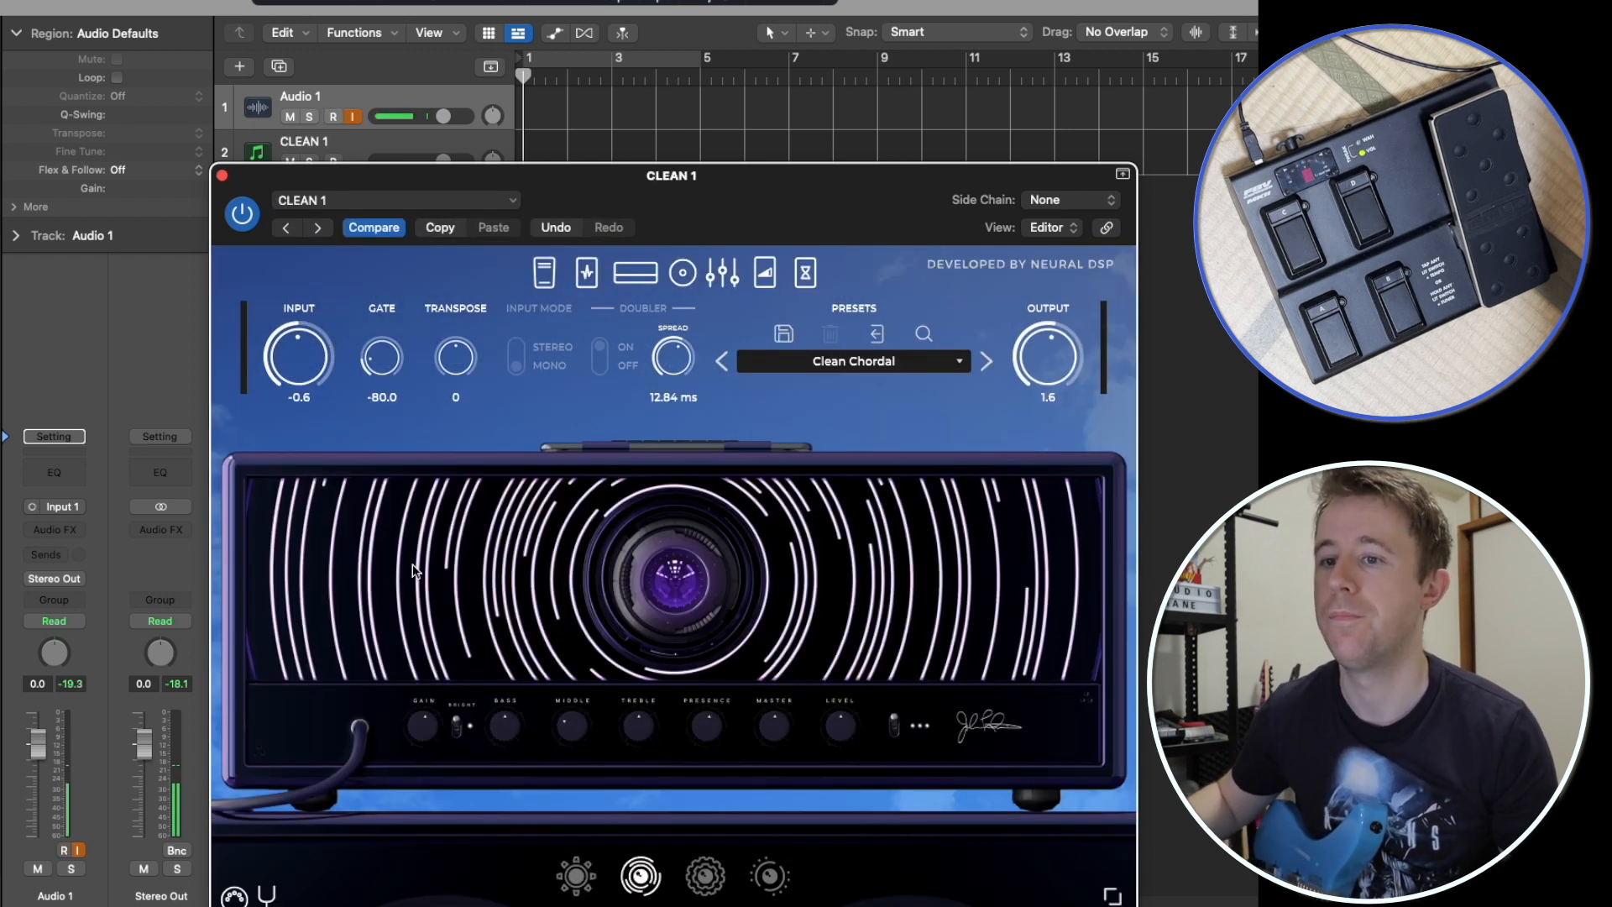
Step: Set the plug-in's side chain source to Input 1
drag(847, 211, 785, 180)
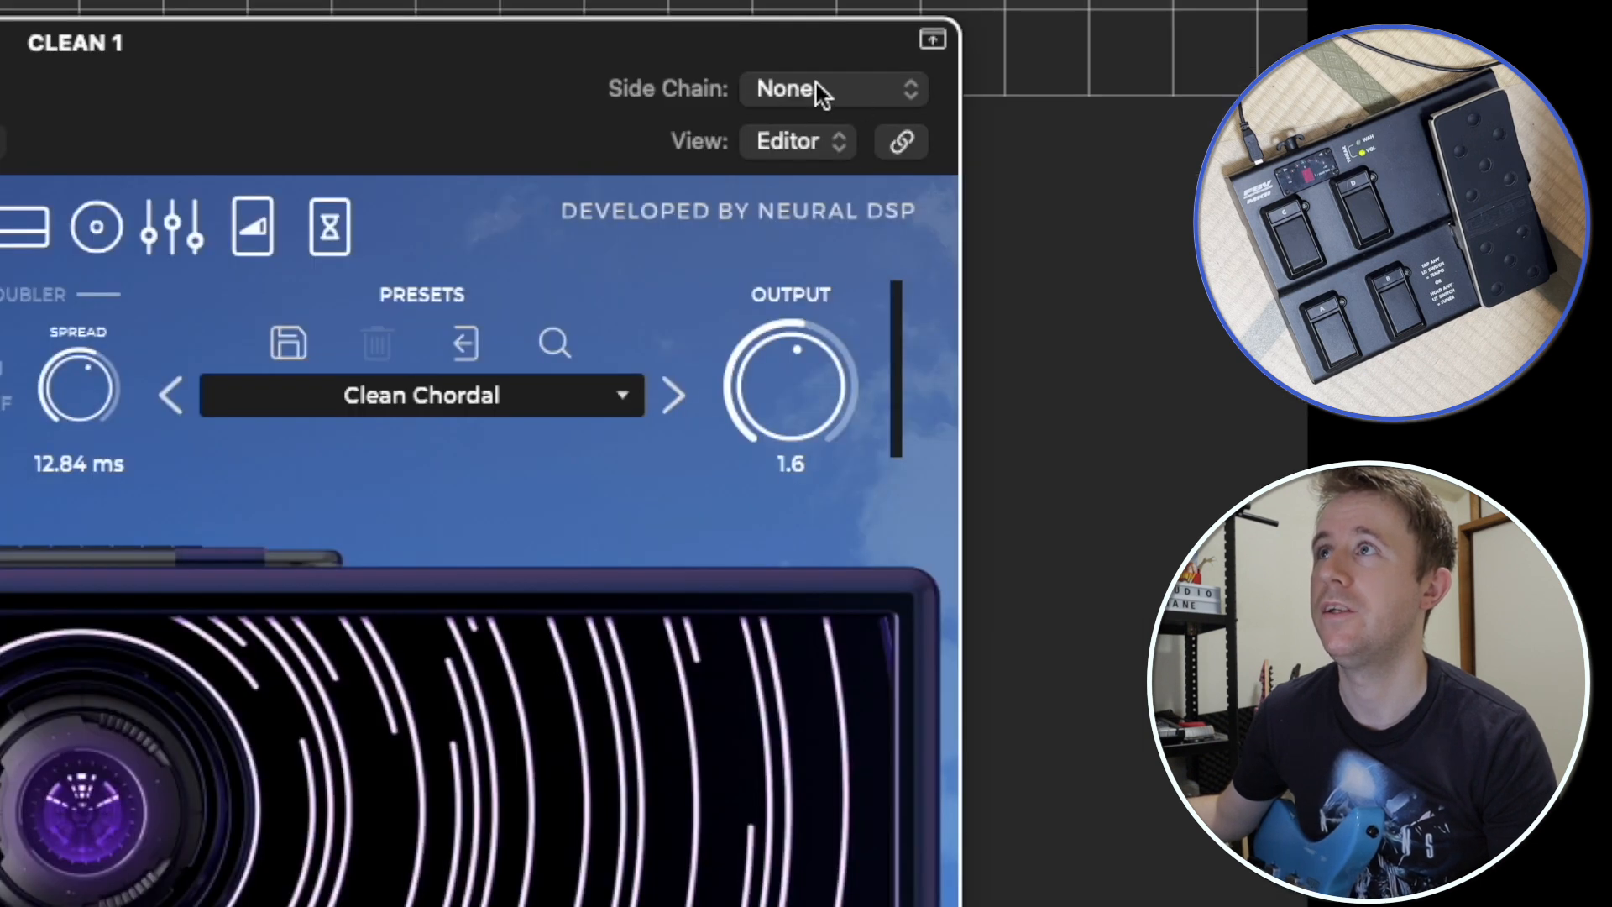
click(816, 86)
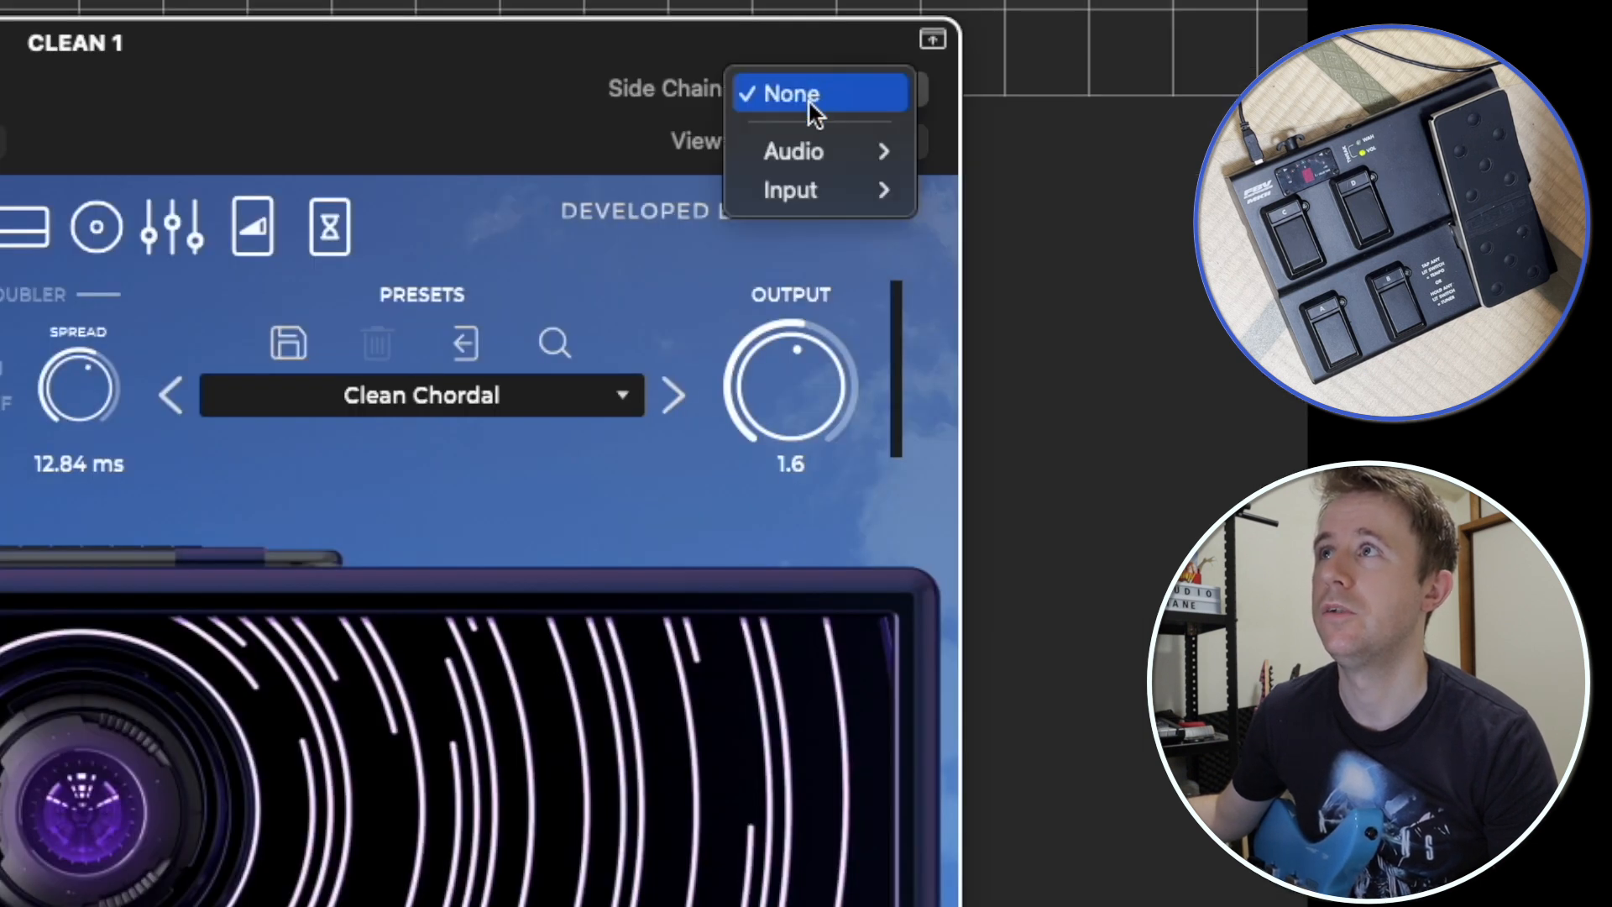
mouse_move(816, 176)
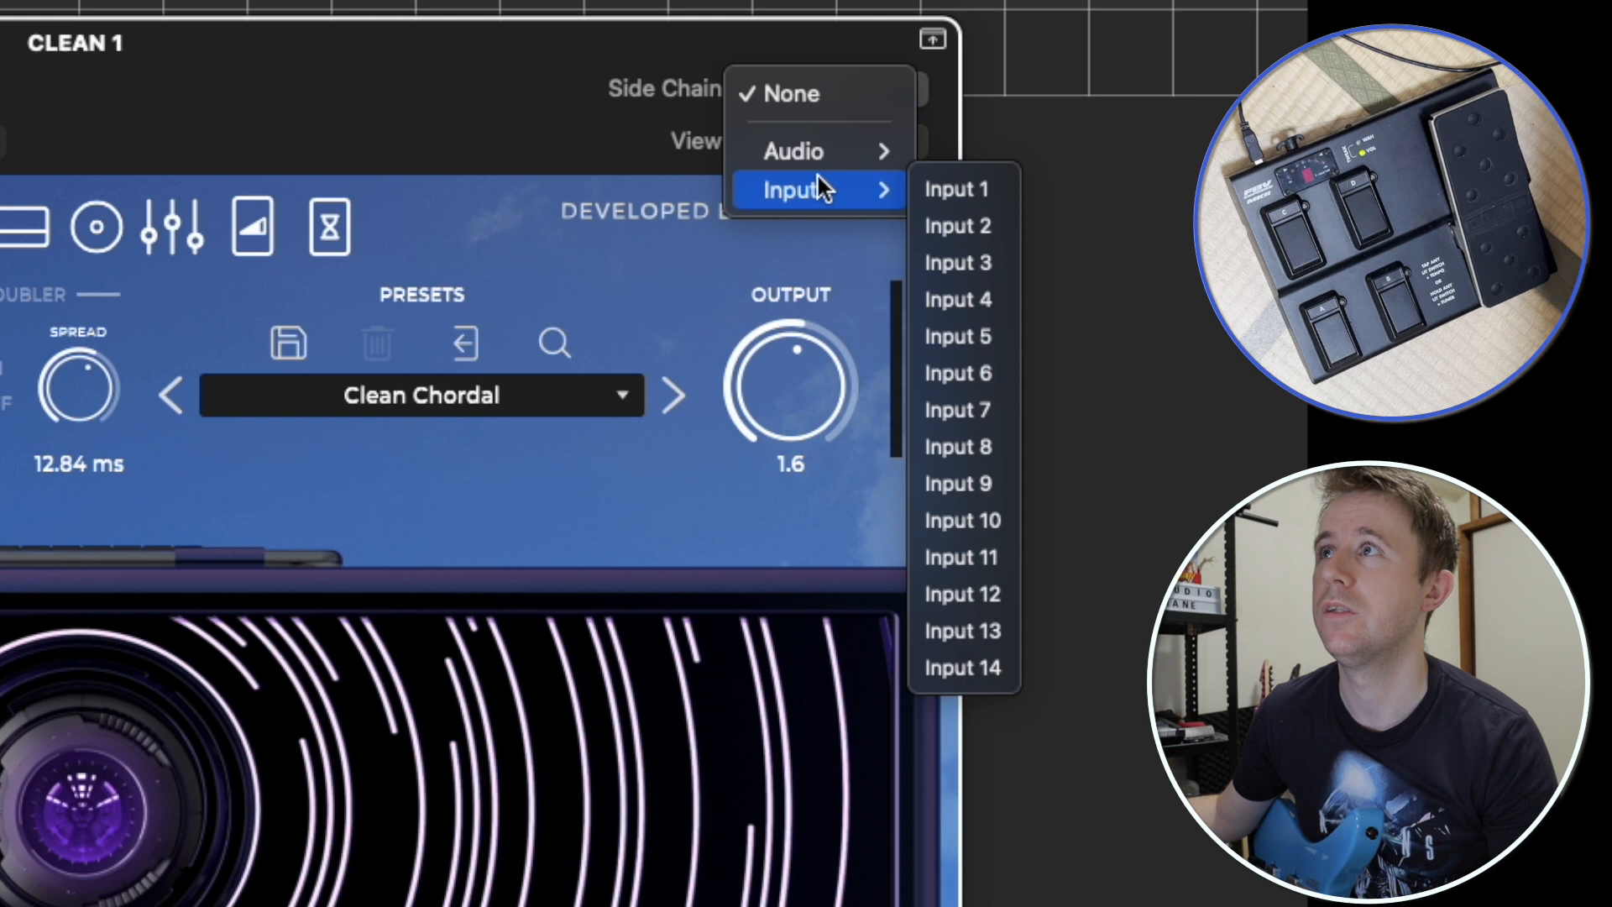
click(954, 192)
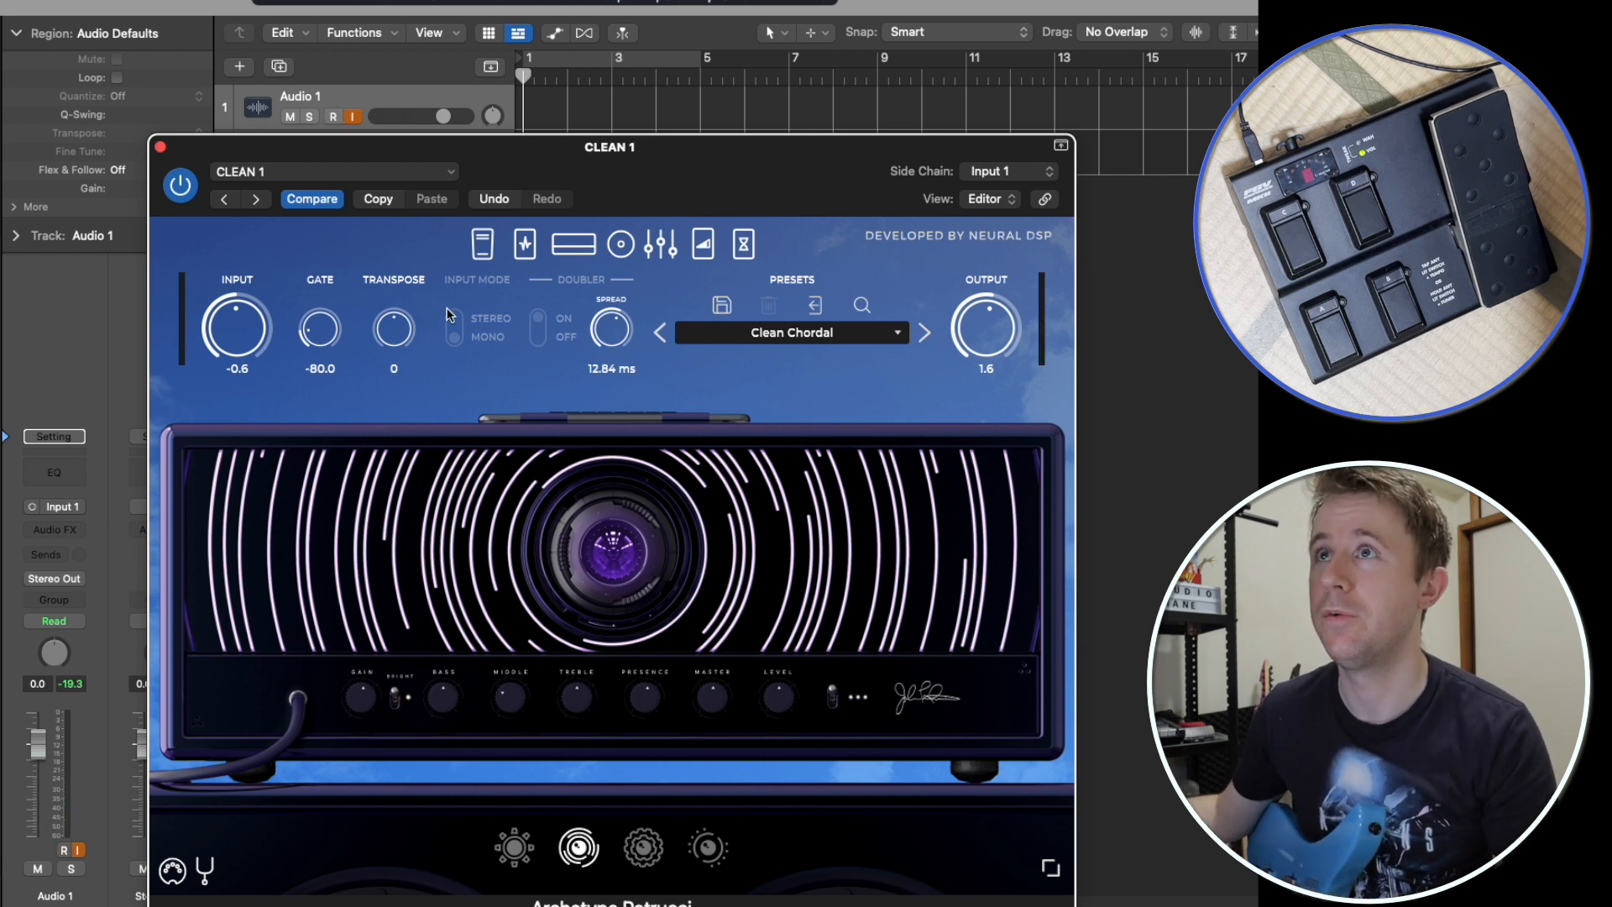
Step: Show the plug-in's wah and compressor pedals and enable MIDI Learn for the wah position
click(482, 243)
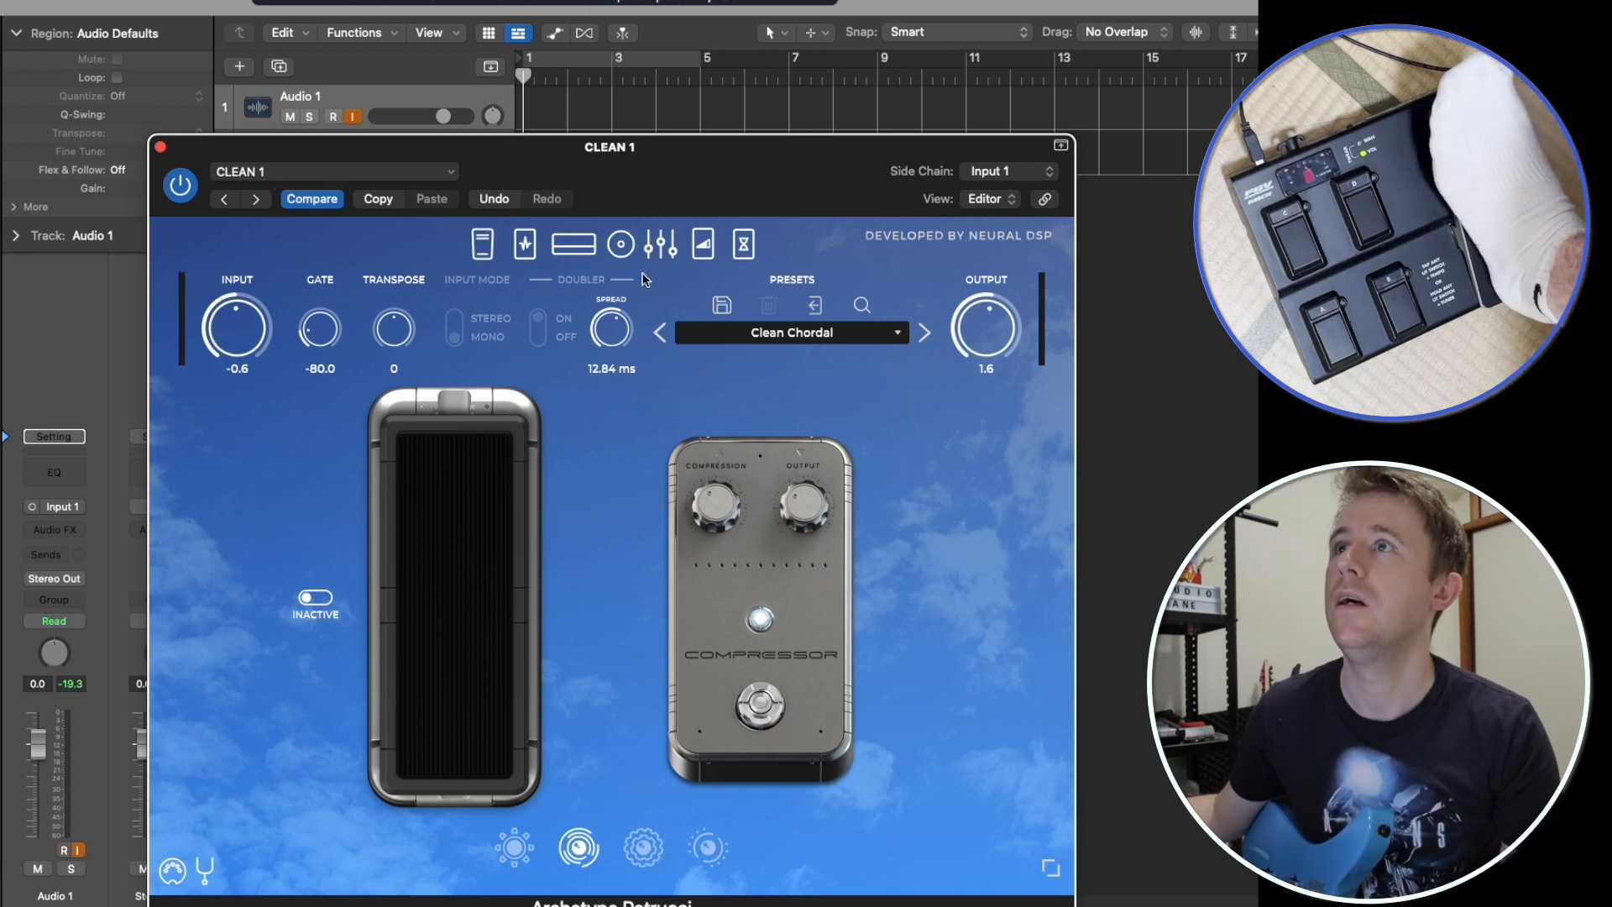
right_click(443, 581)
click(411, 333)
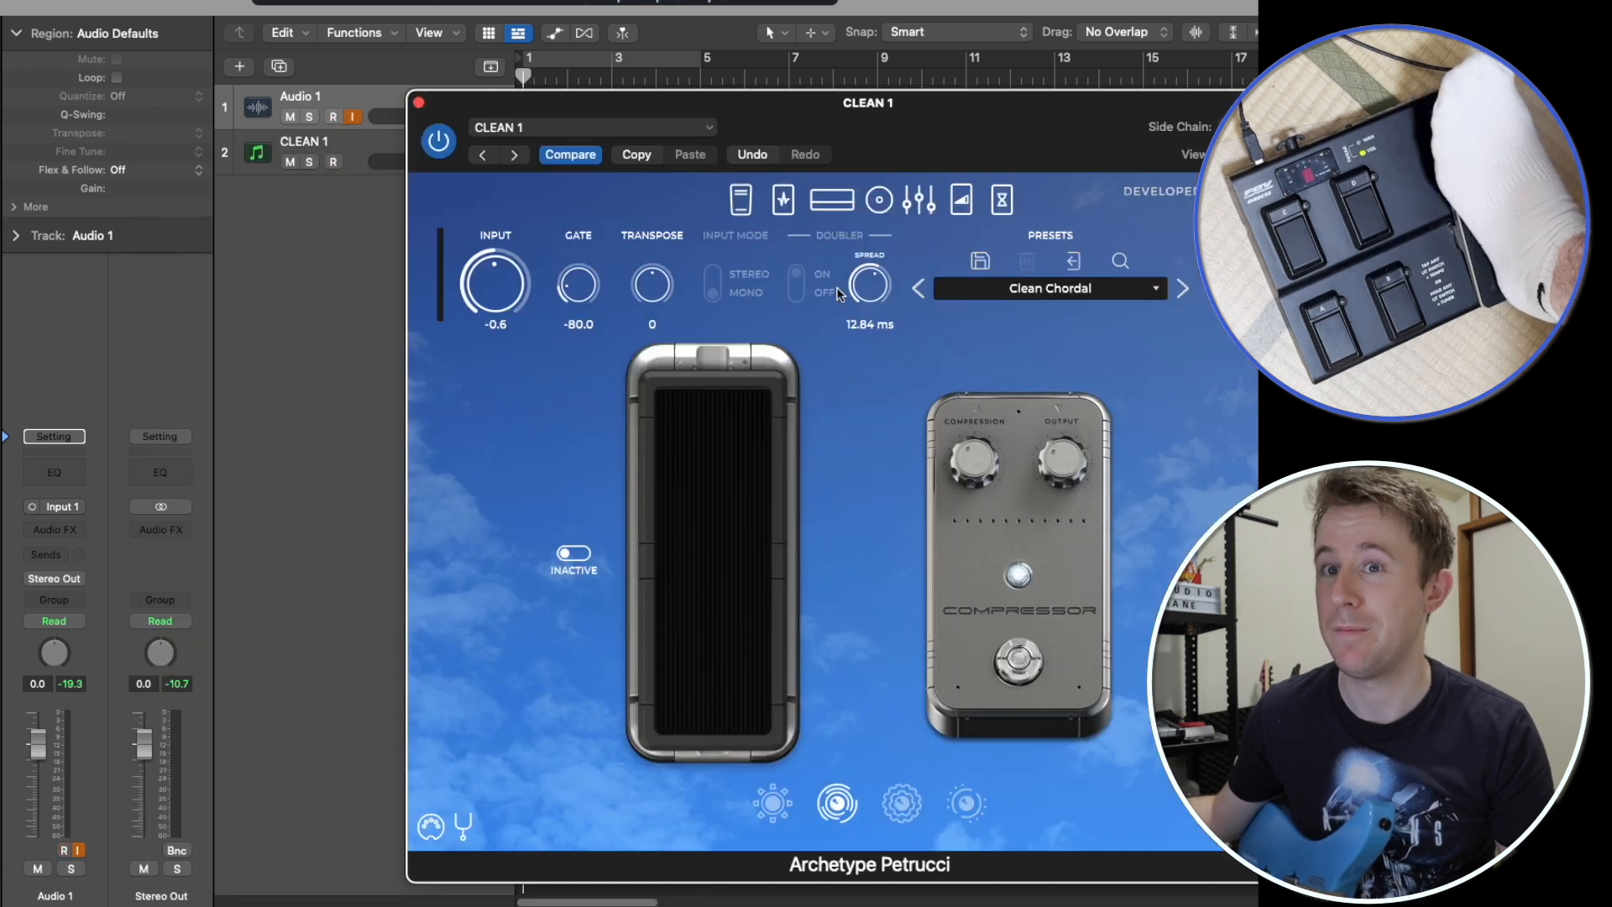
Step: Close the plug-in window, then select and record-enable the CLEAN 1 instrument track
drag(751, 115, 719, 134)
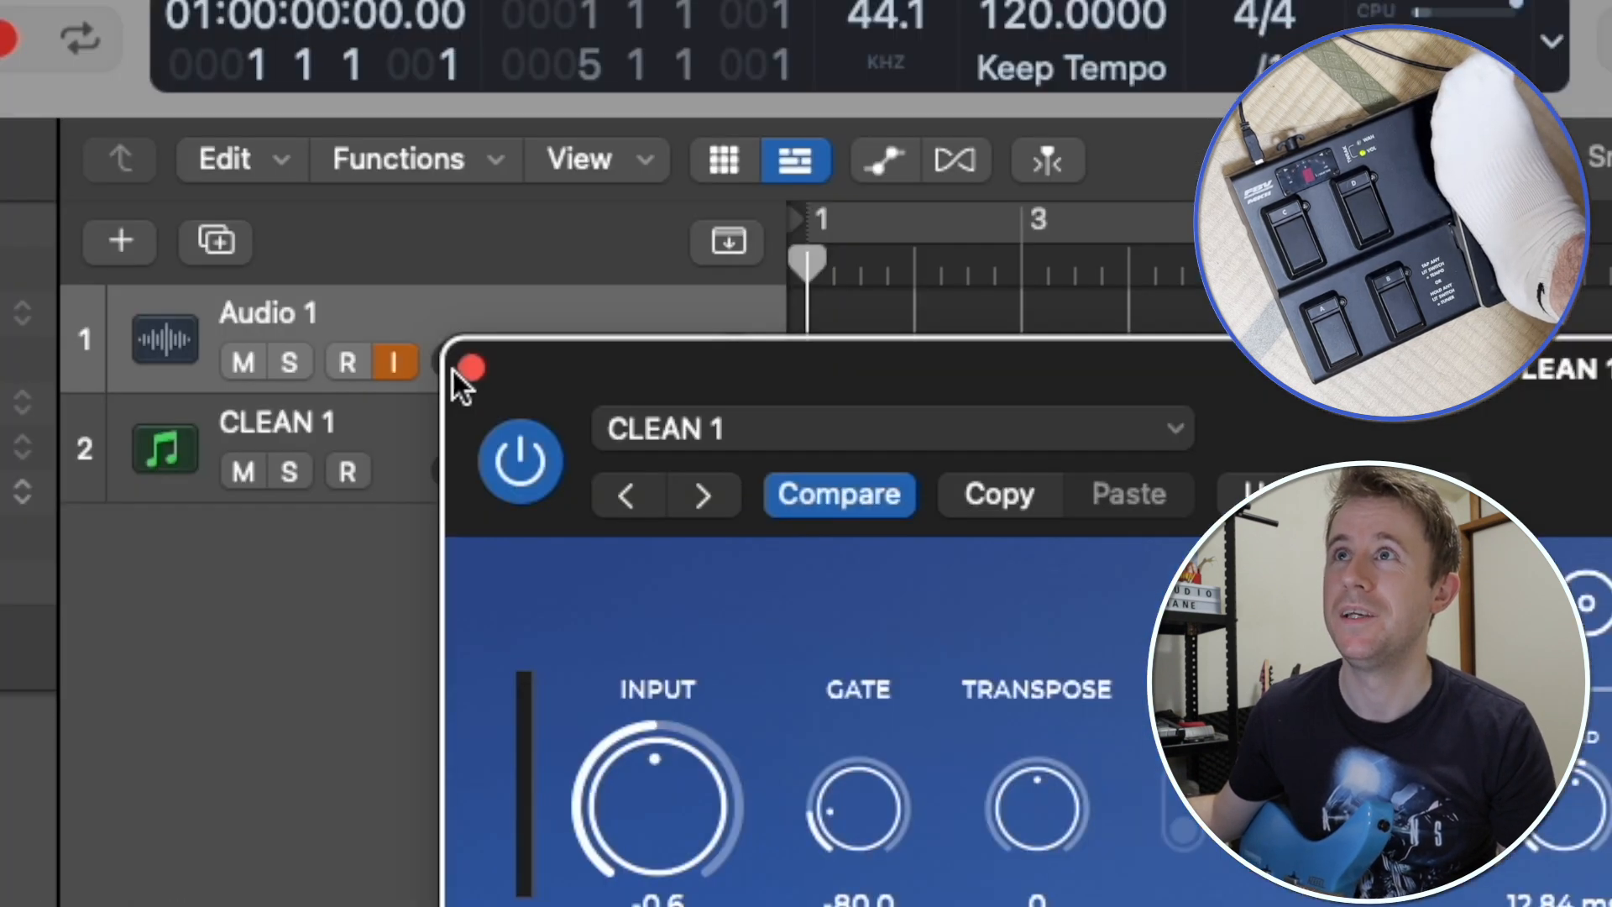
click(385, 118)
click(333, 162)
click(385, 442)
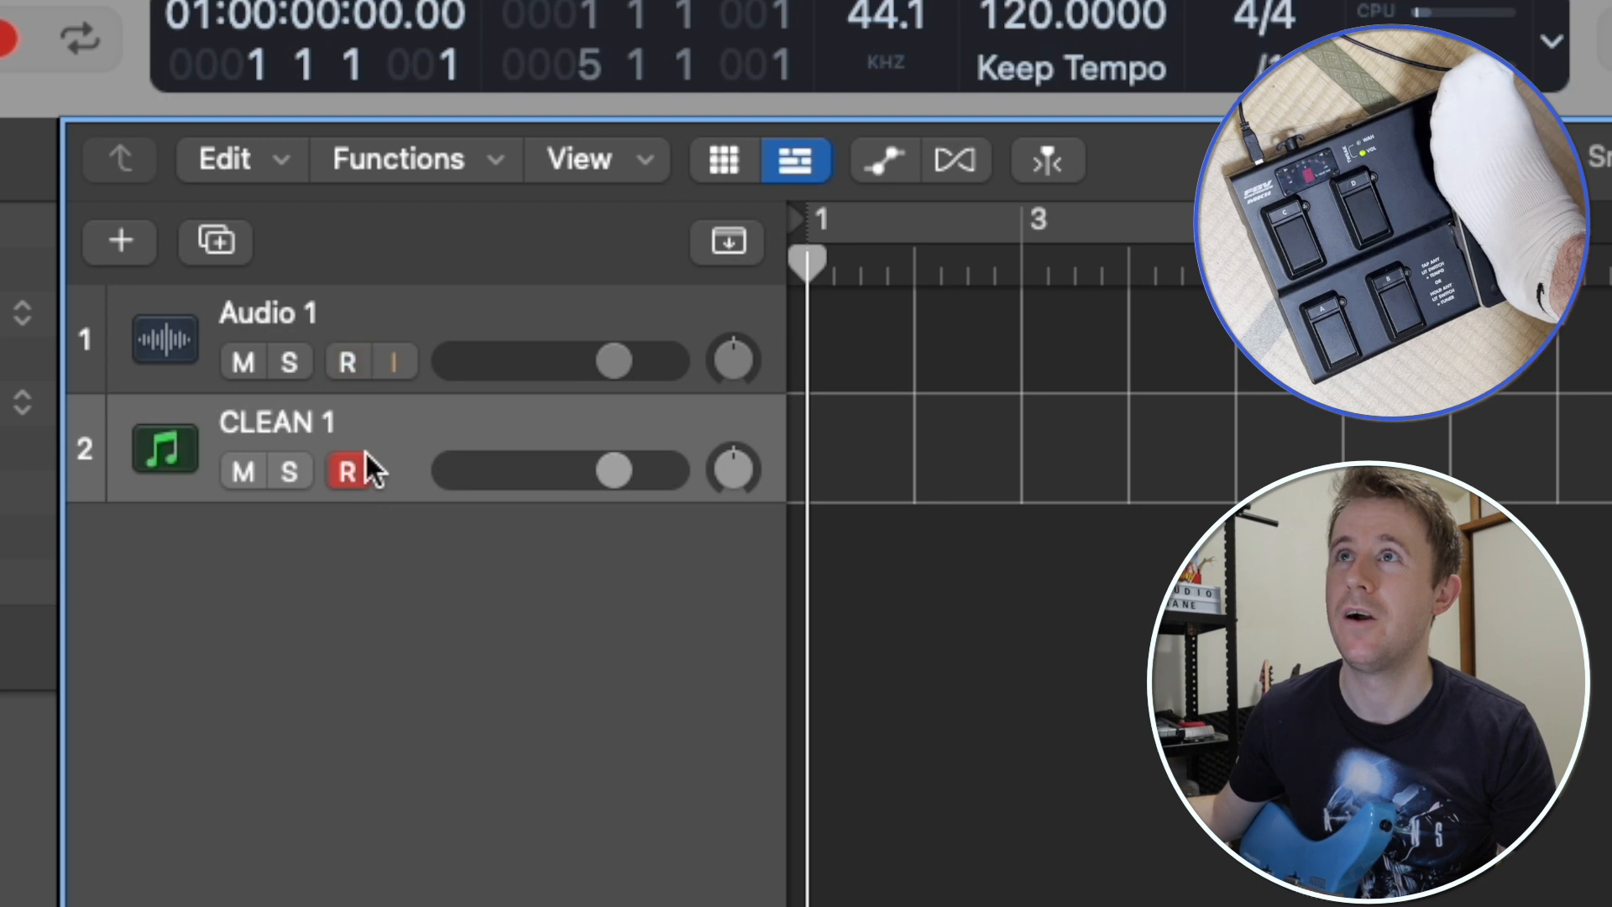
Step: Switch the track selection from Audio 1 back to CLEAN 1 and reopen its Archetype Petrucci plug-in
click(412, 318)
click(420, 410)
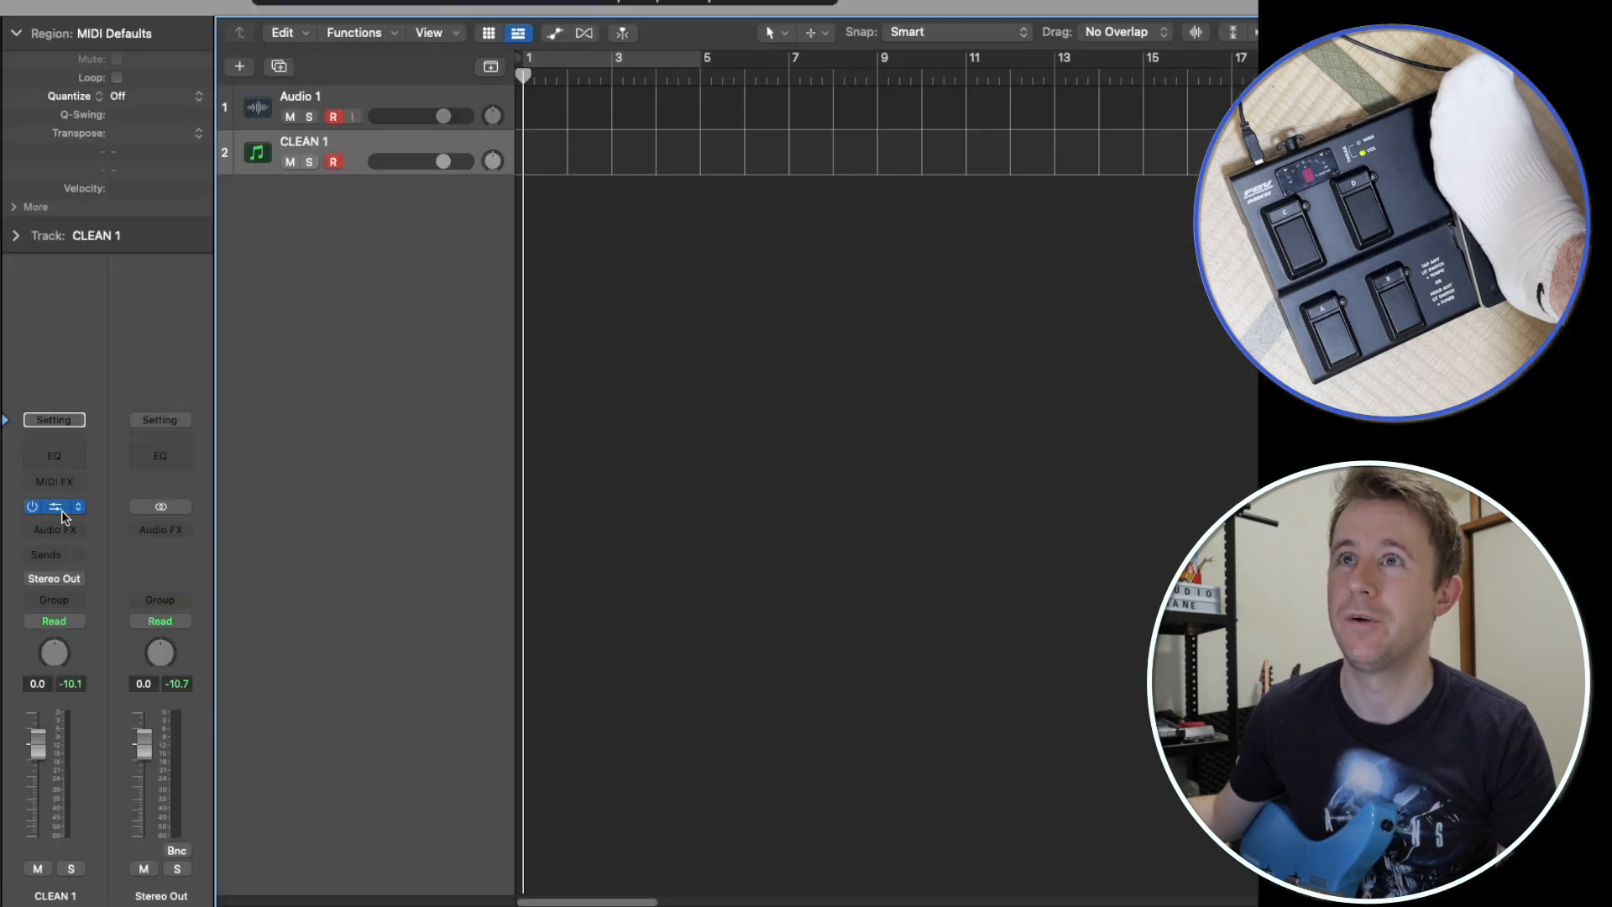
click(57, 508)
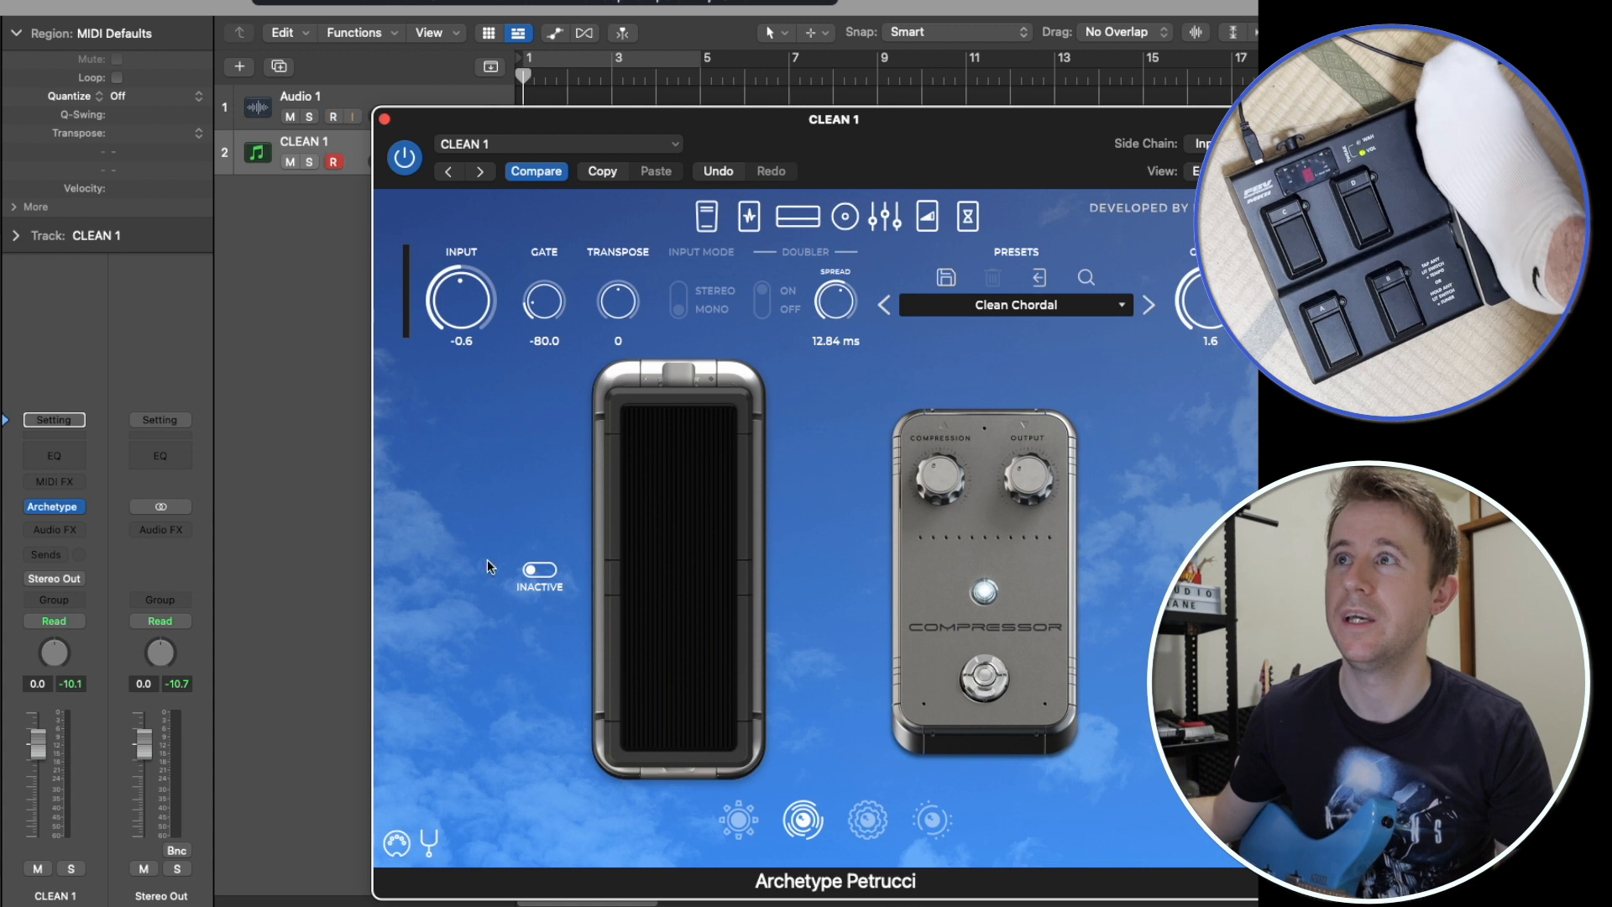
Step: Enable MIDI Learn for the wah position, then switch the wah active to try it and set it back to inactive
right_click(675, 569)
click(637, 296)
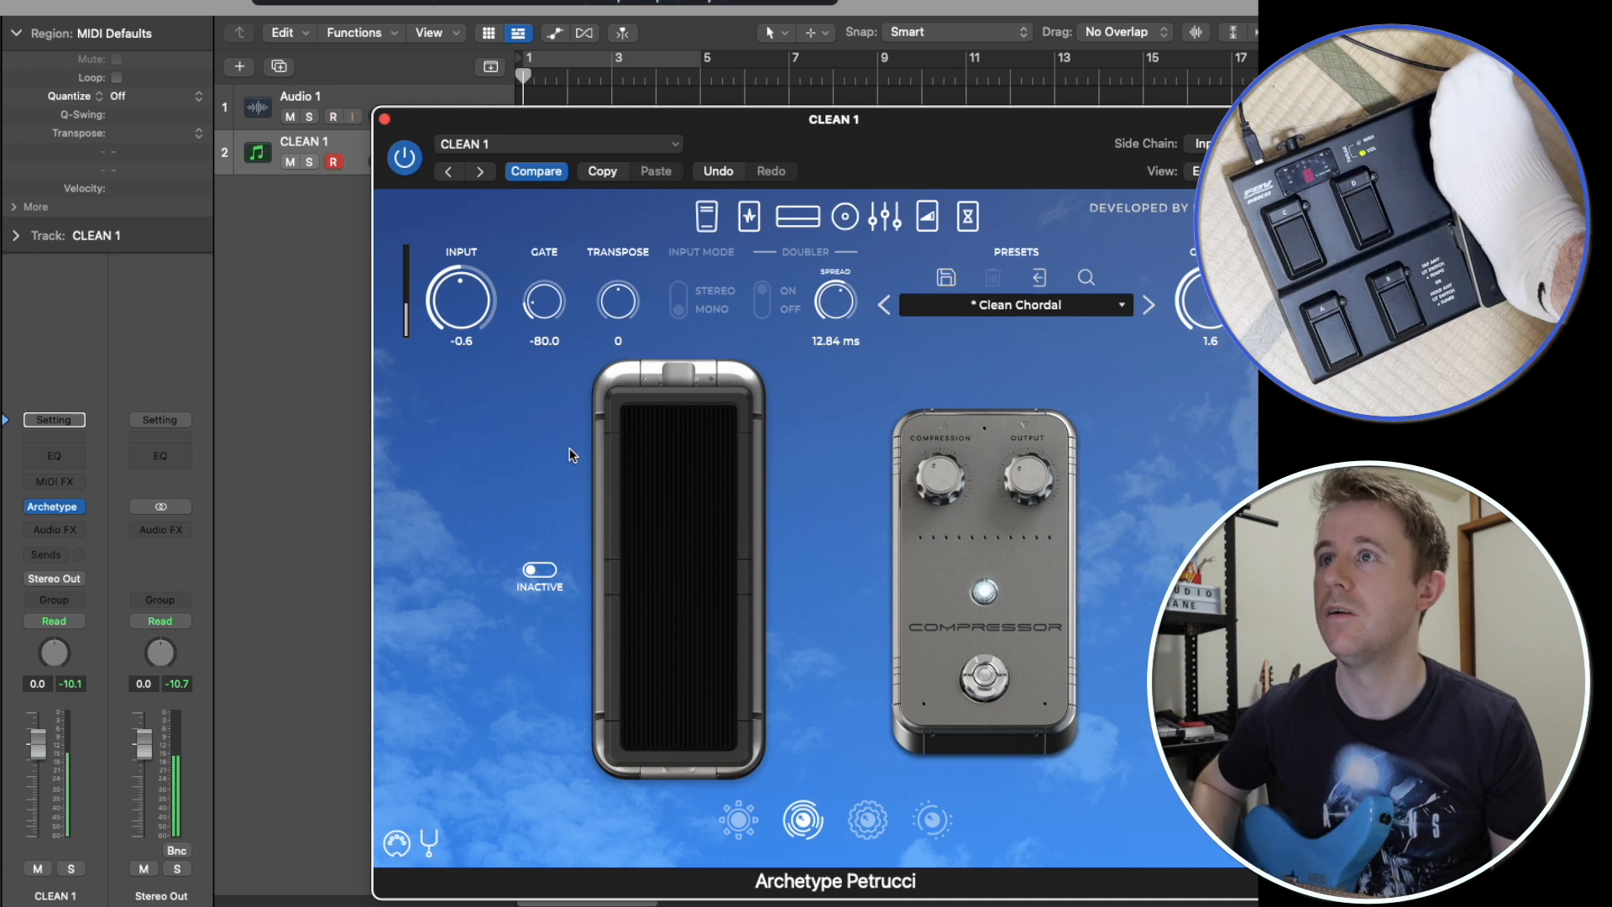
click(528, 572)
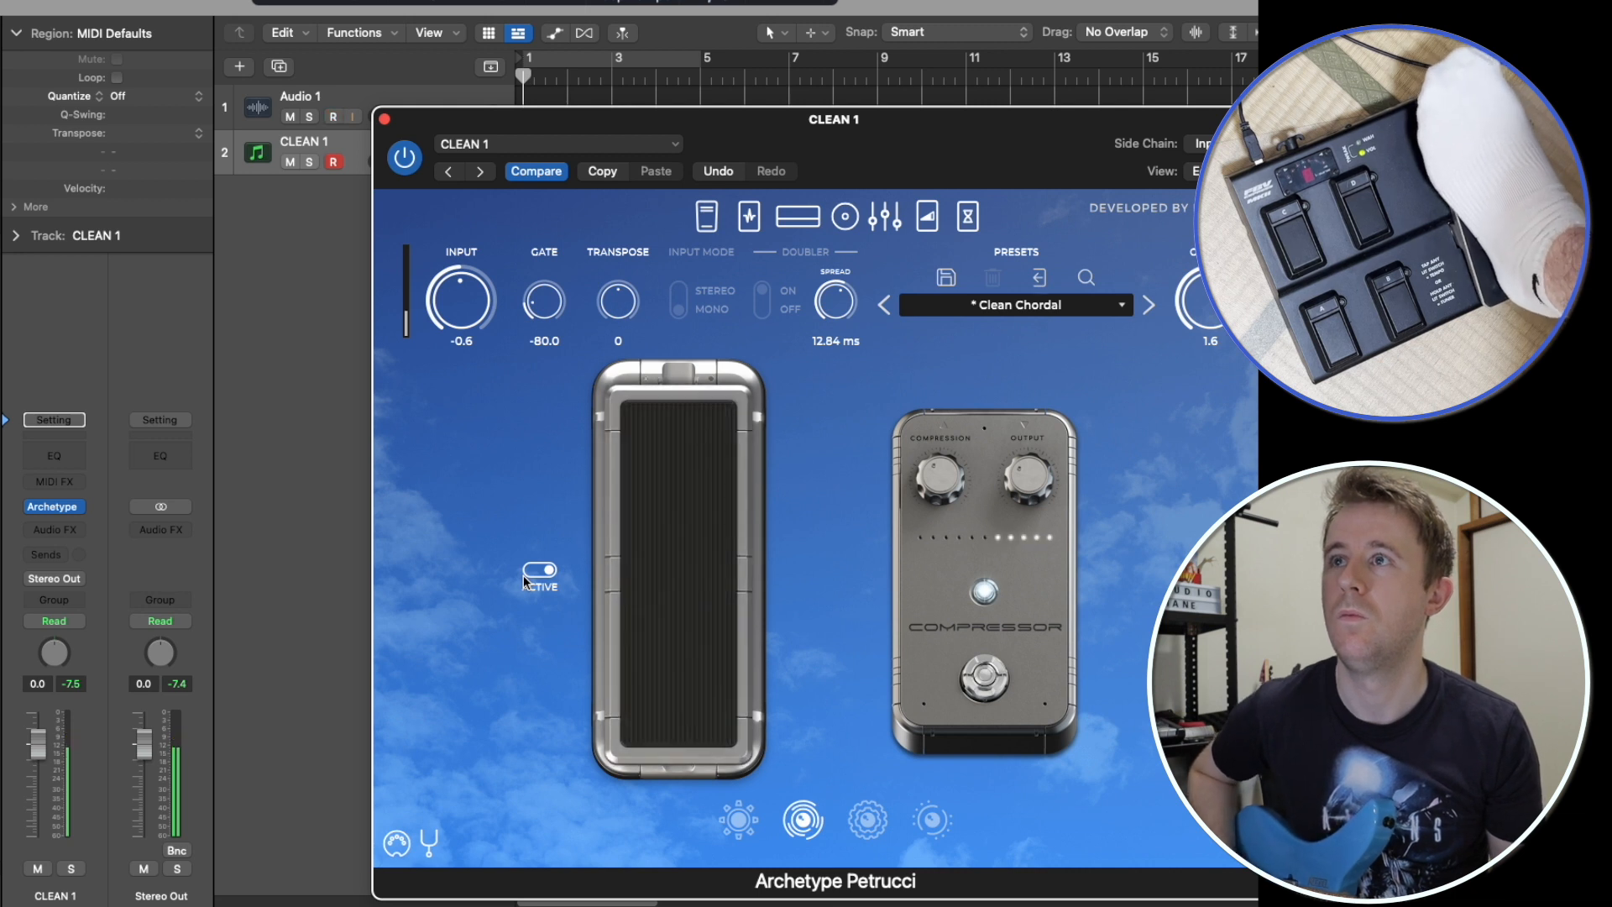
click(522, 576)
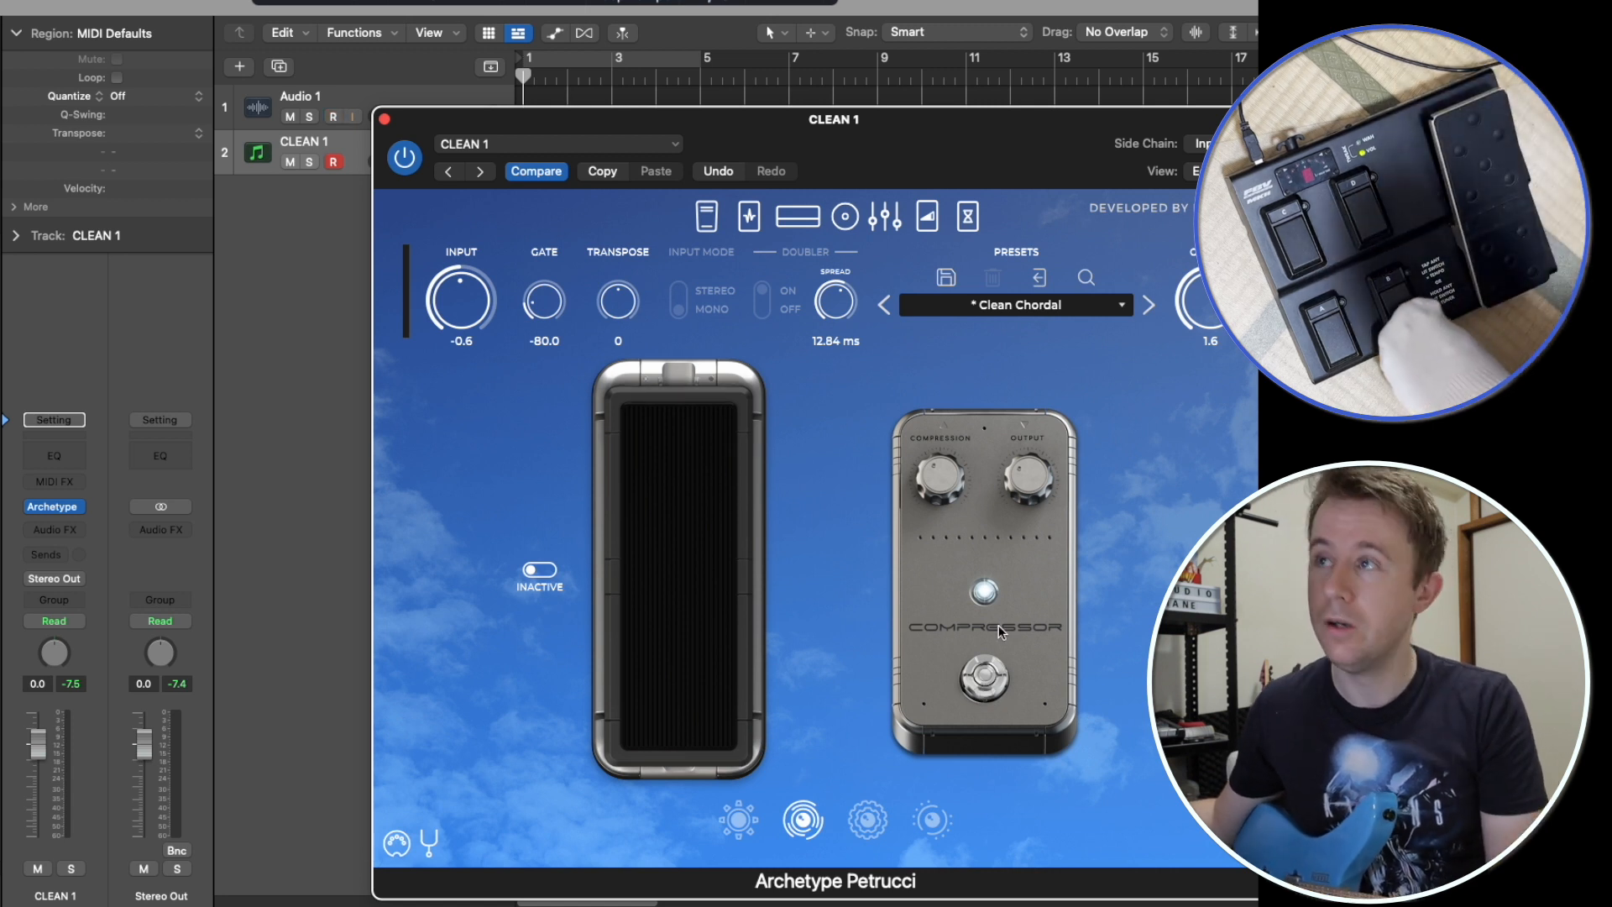
Step: Enable MIDI Learn for the compressor's on/off footswitch and close the plug-in window
right_click(984, 671)
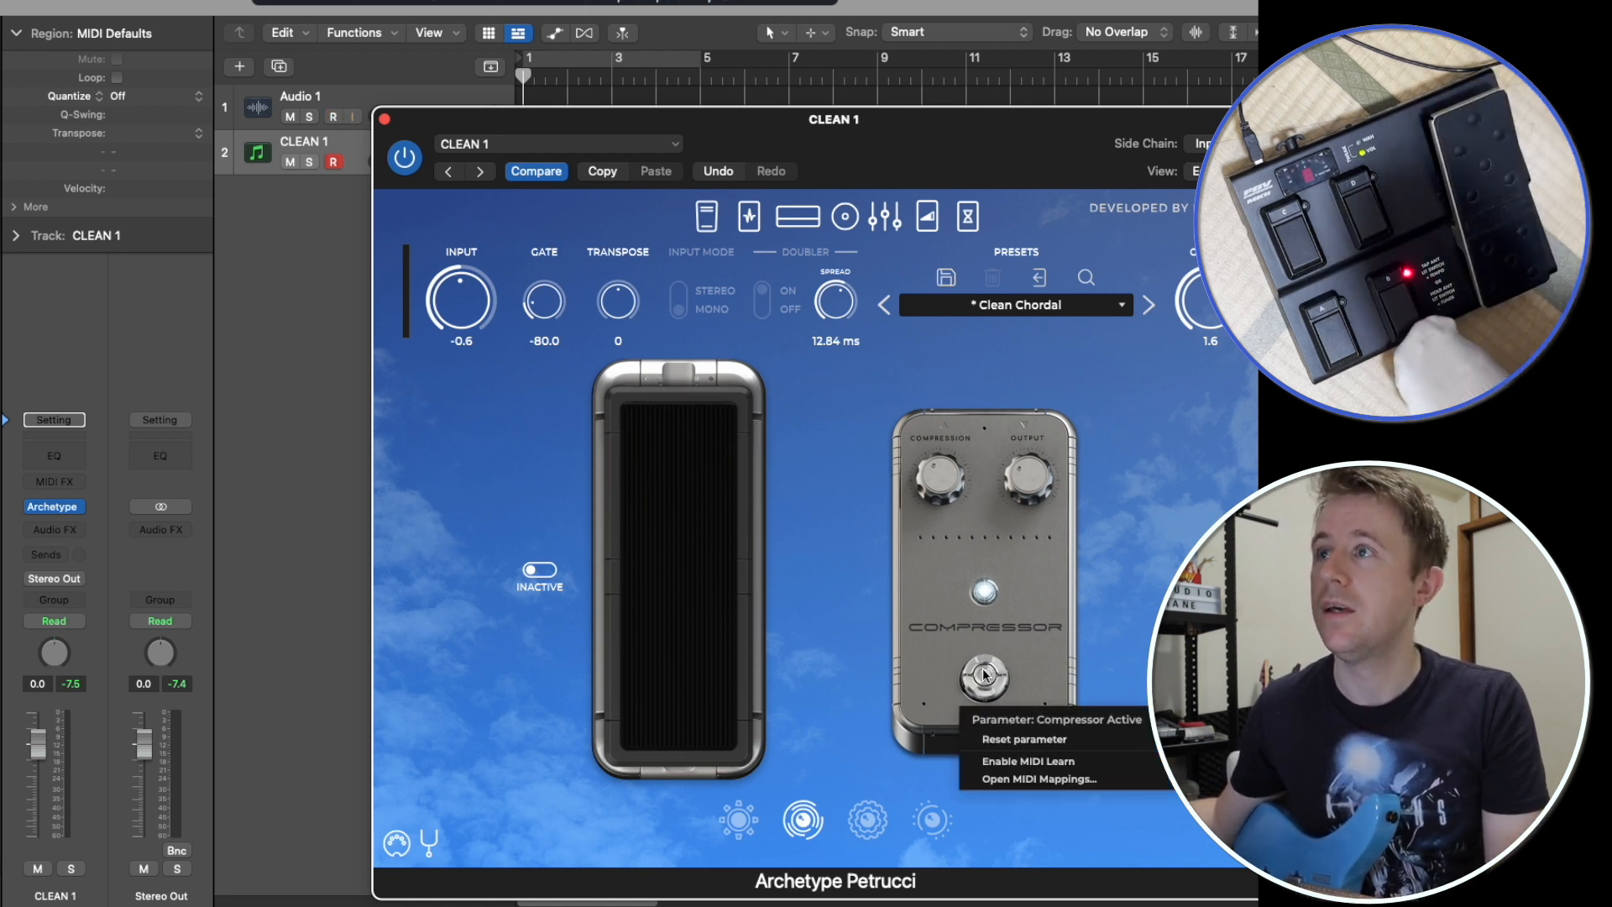
click(1019, 763)
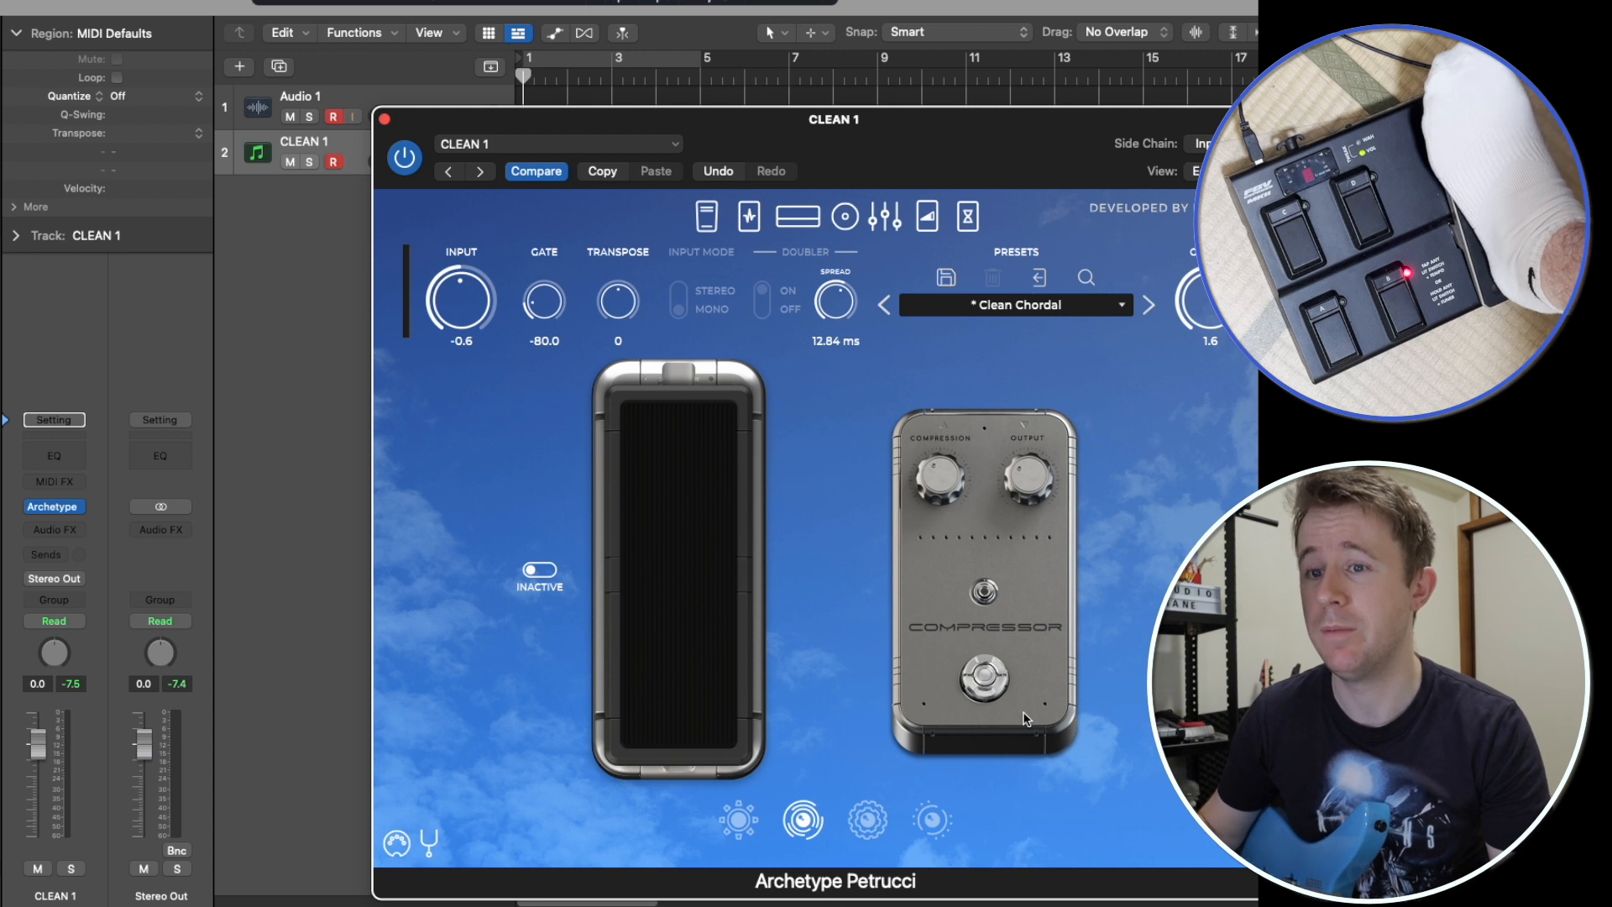
drag(767, 127, 765, 231)
click(385, 223)
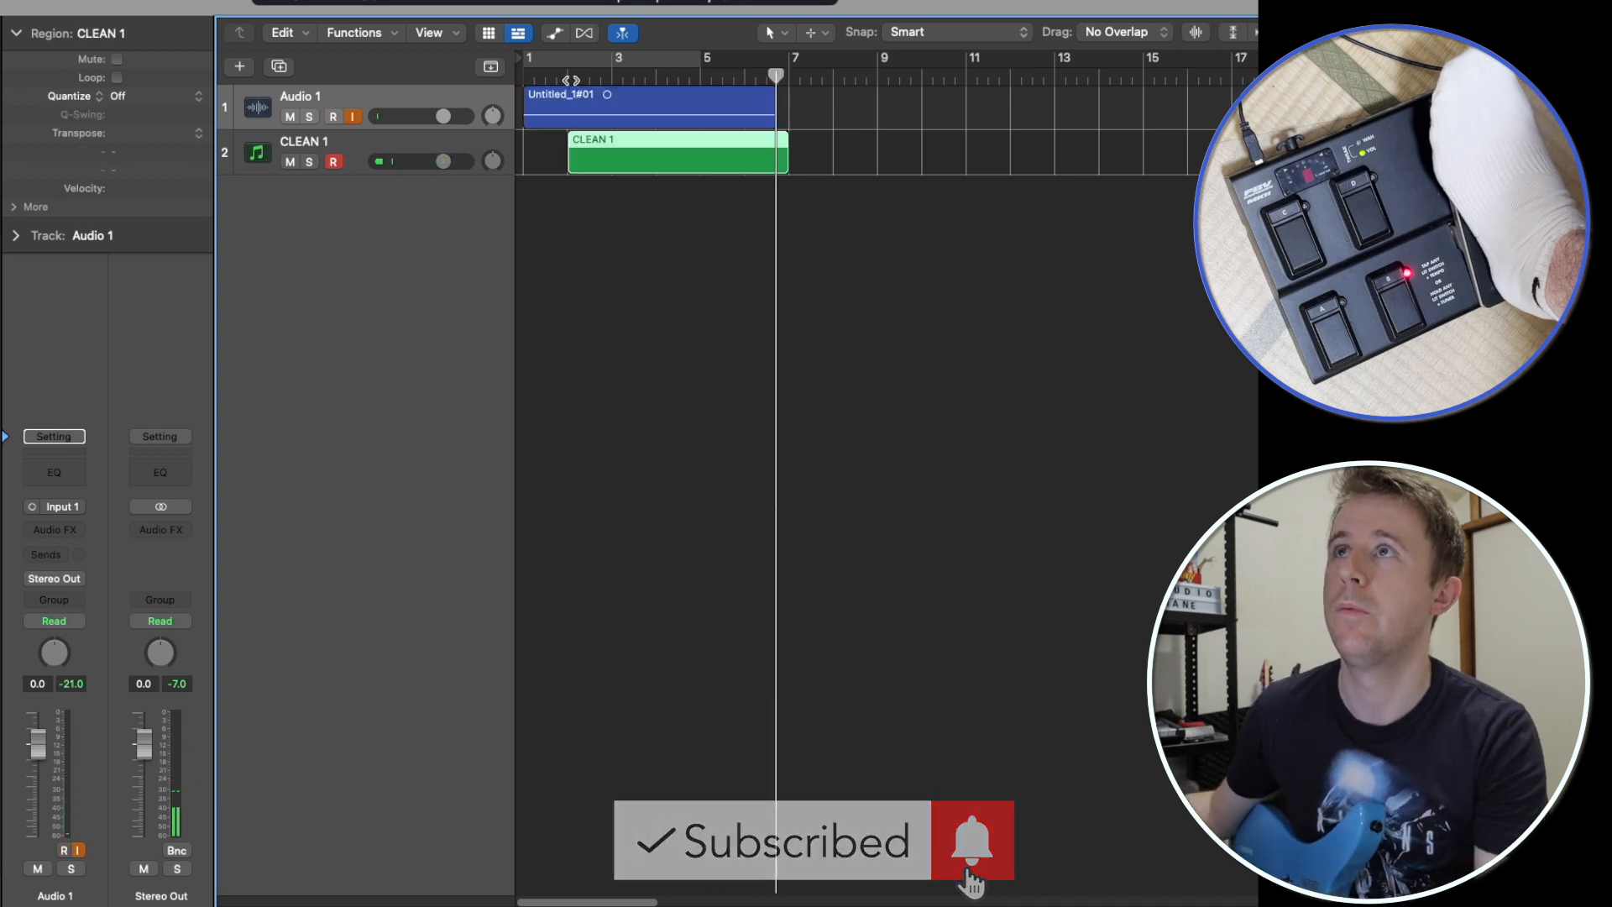
Step: Play the recorded regions from bar 2, then reopen the Archetype Petrucci plug-in on the CLEAN 1 track
click(569, 78)
key(space)
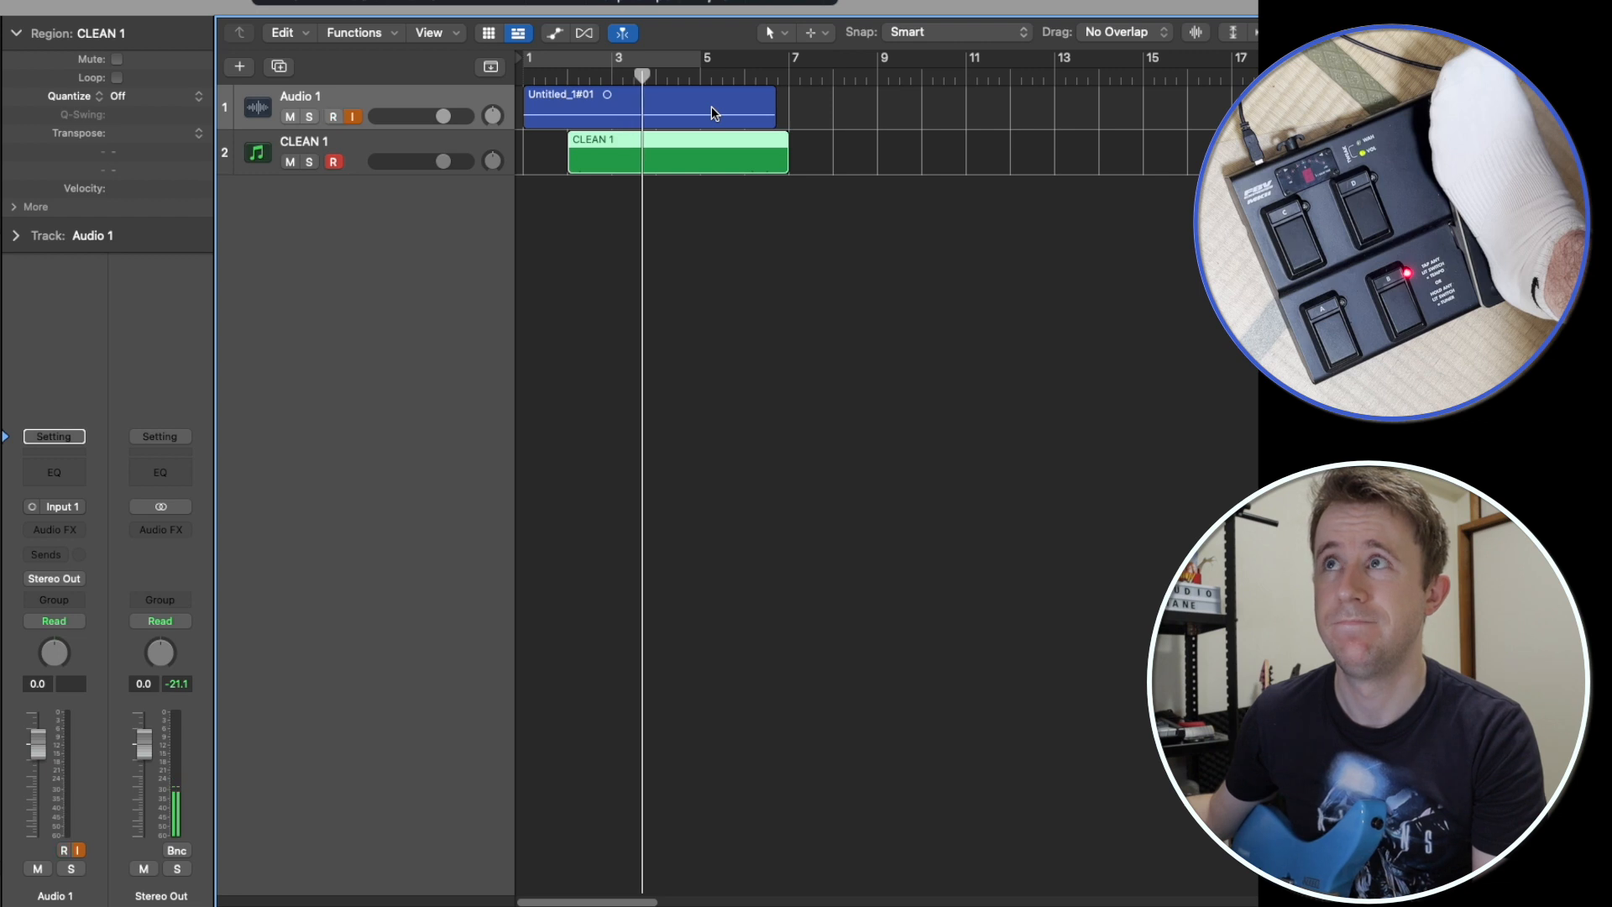
click(393, 145)
click(62, 509)
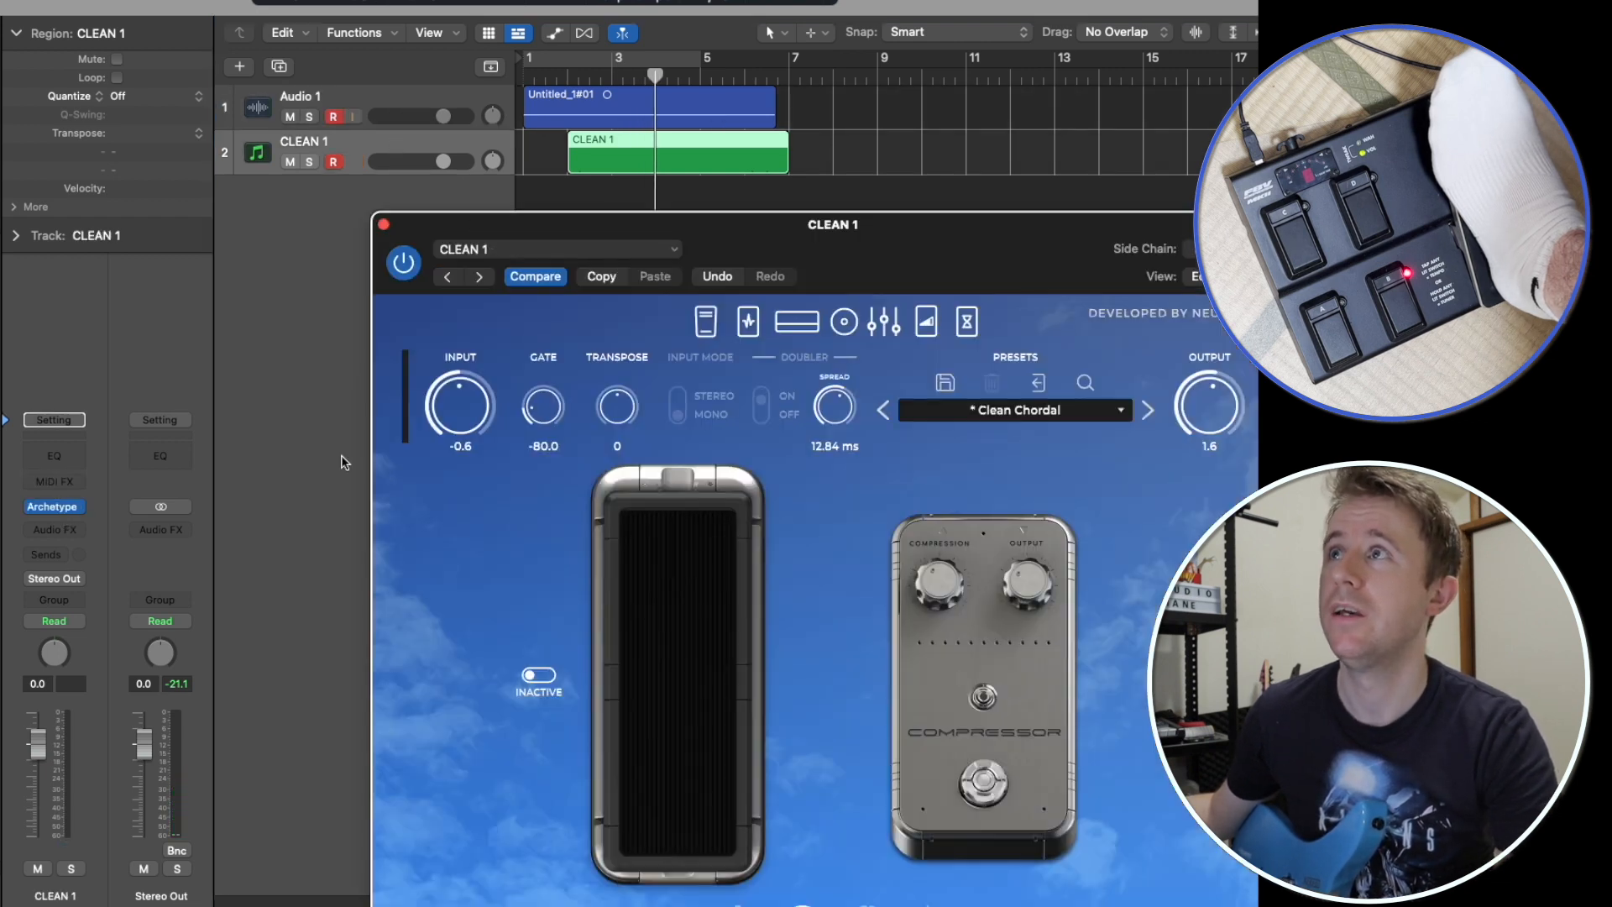
Step: Set the plug-in's side chain source to the Audio 1 track and play back the recorded regions
drag(1141, 223, 1027, 156)
click(1111, 184)
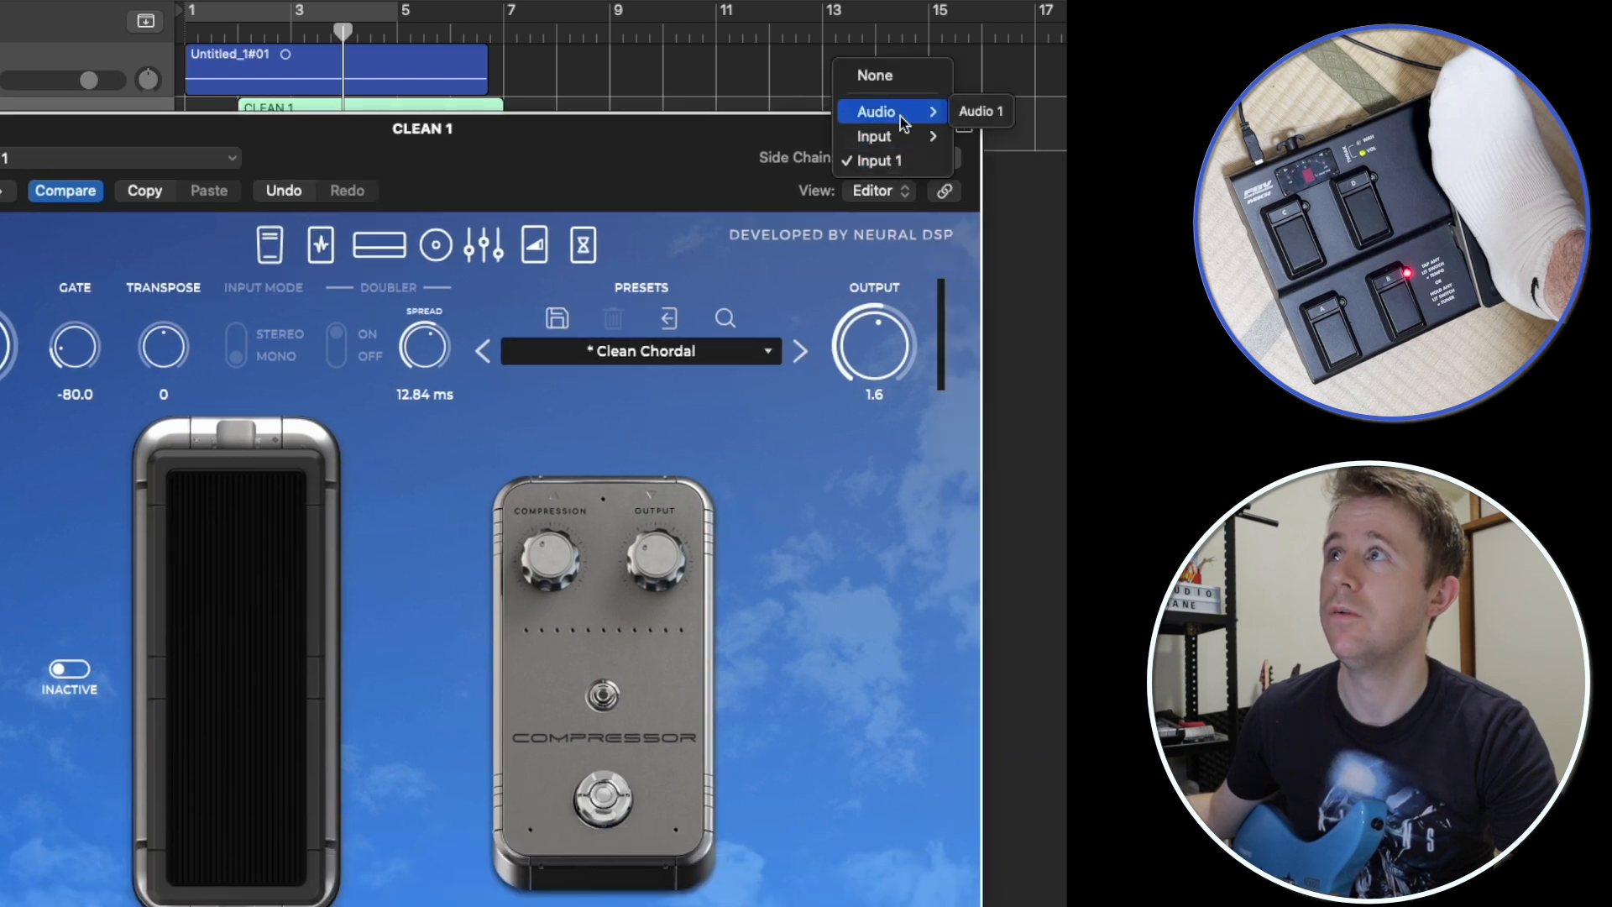
click(979, 111)
drag(331, 119, 323, 166)
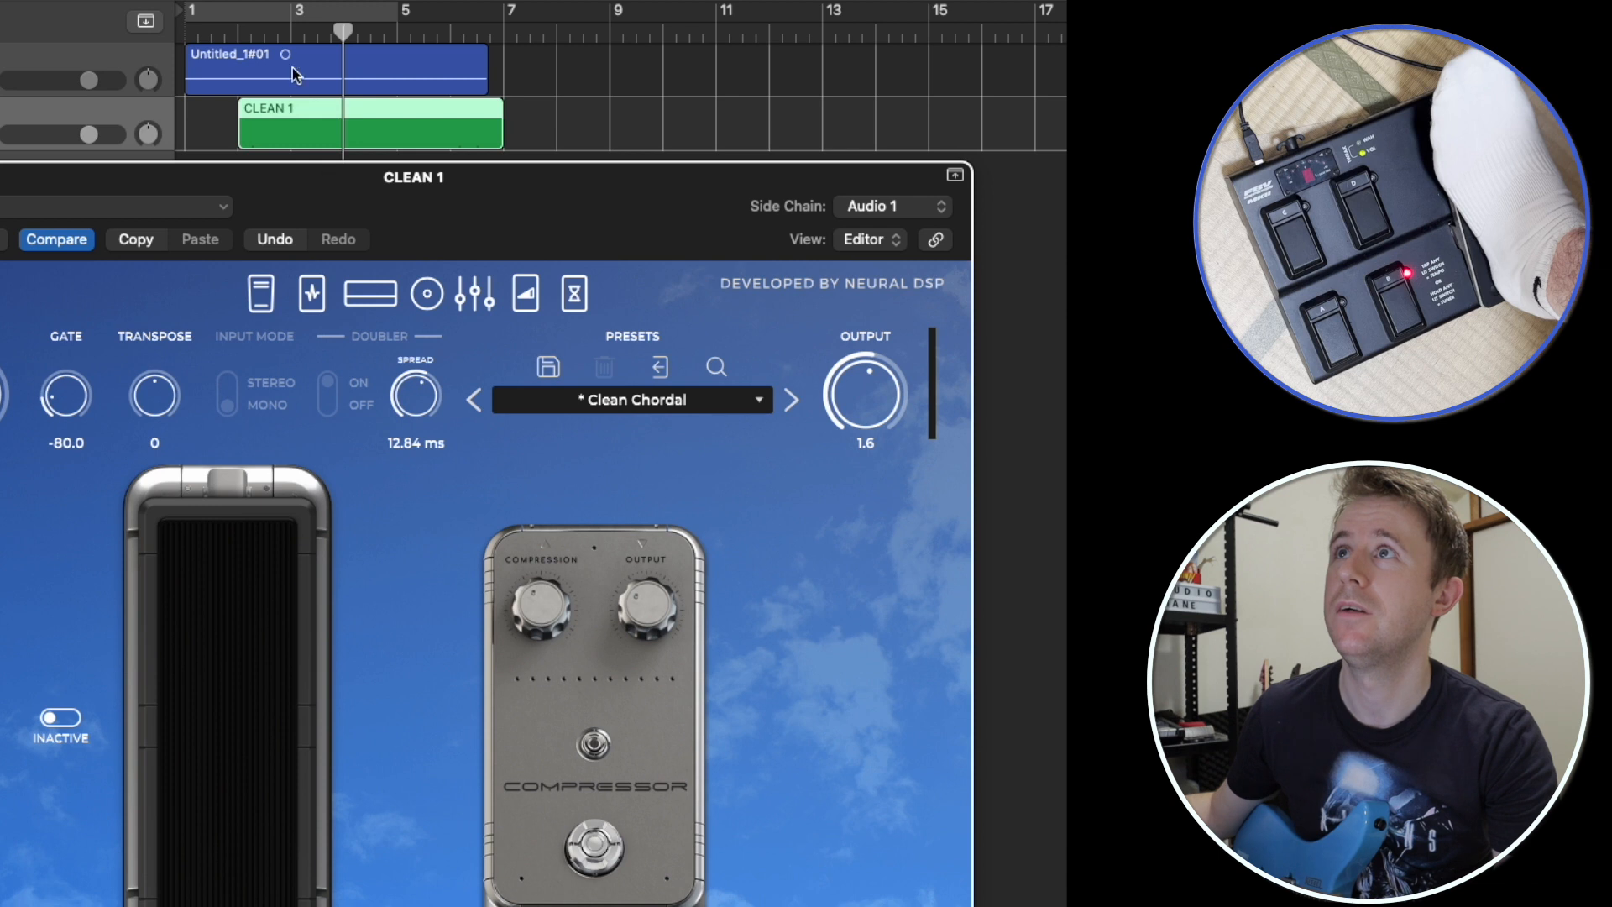
click(270, 38)
key(space)
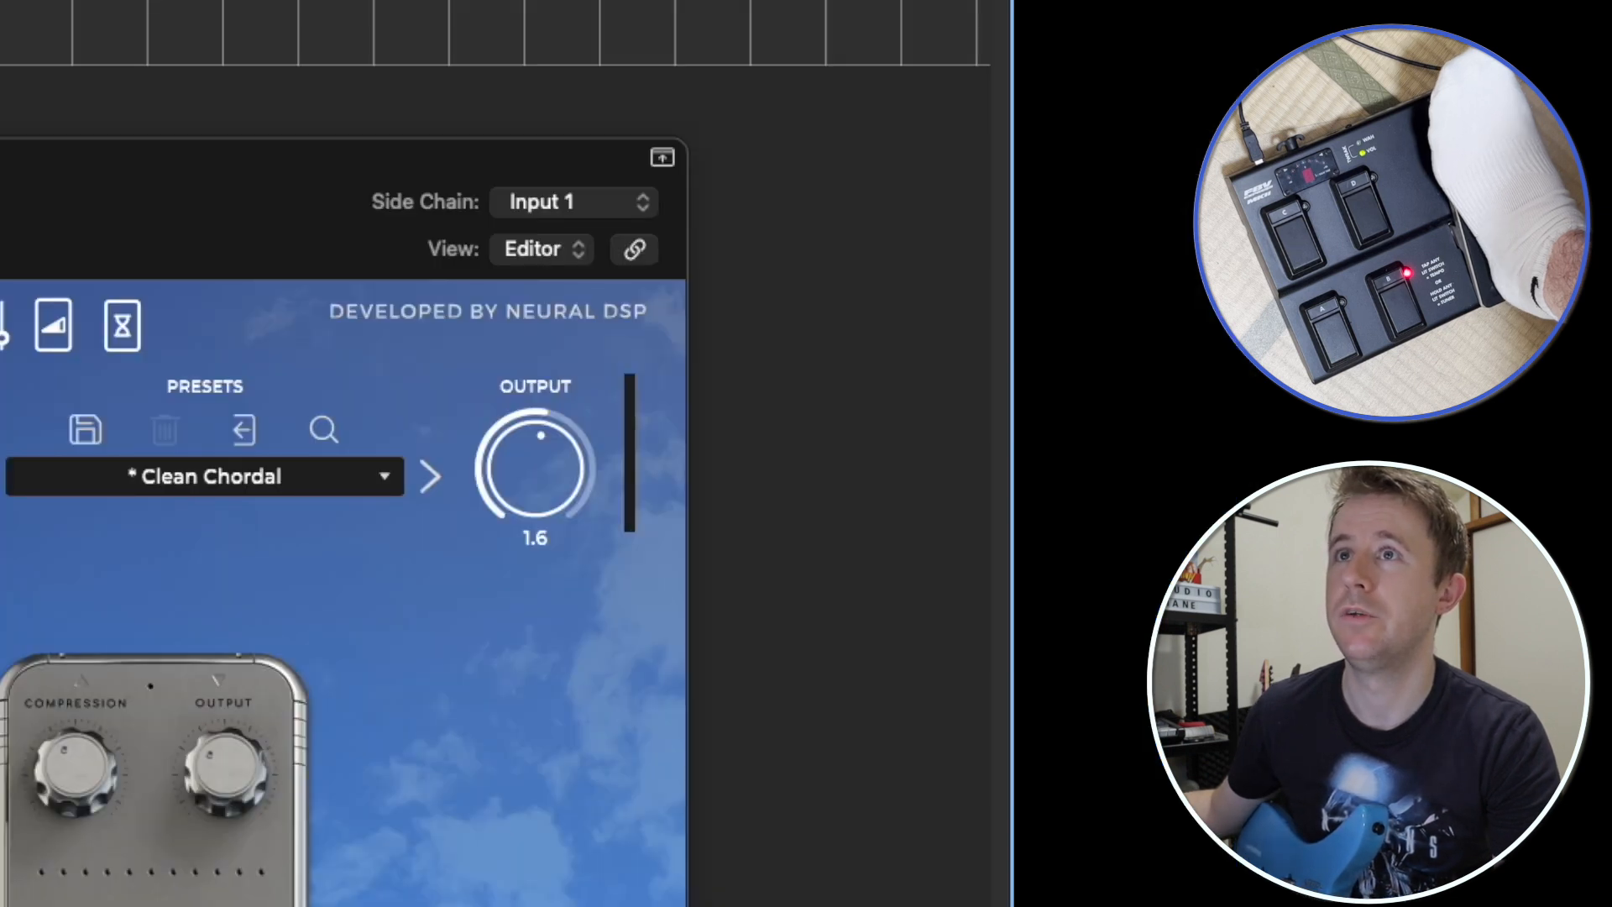
click(531, 207)
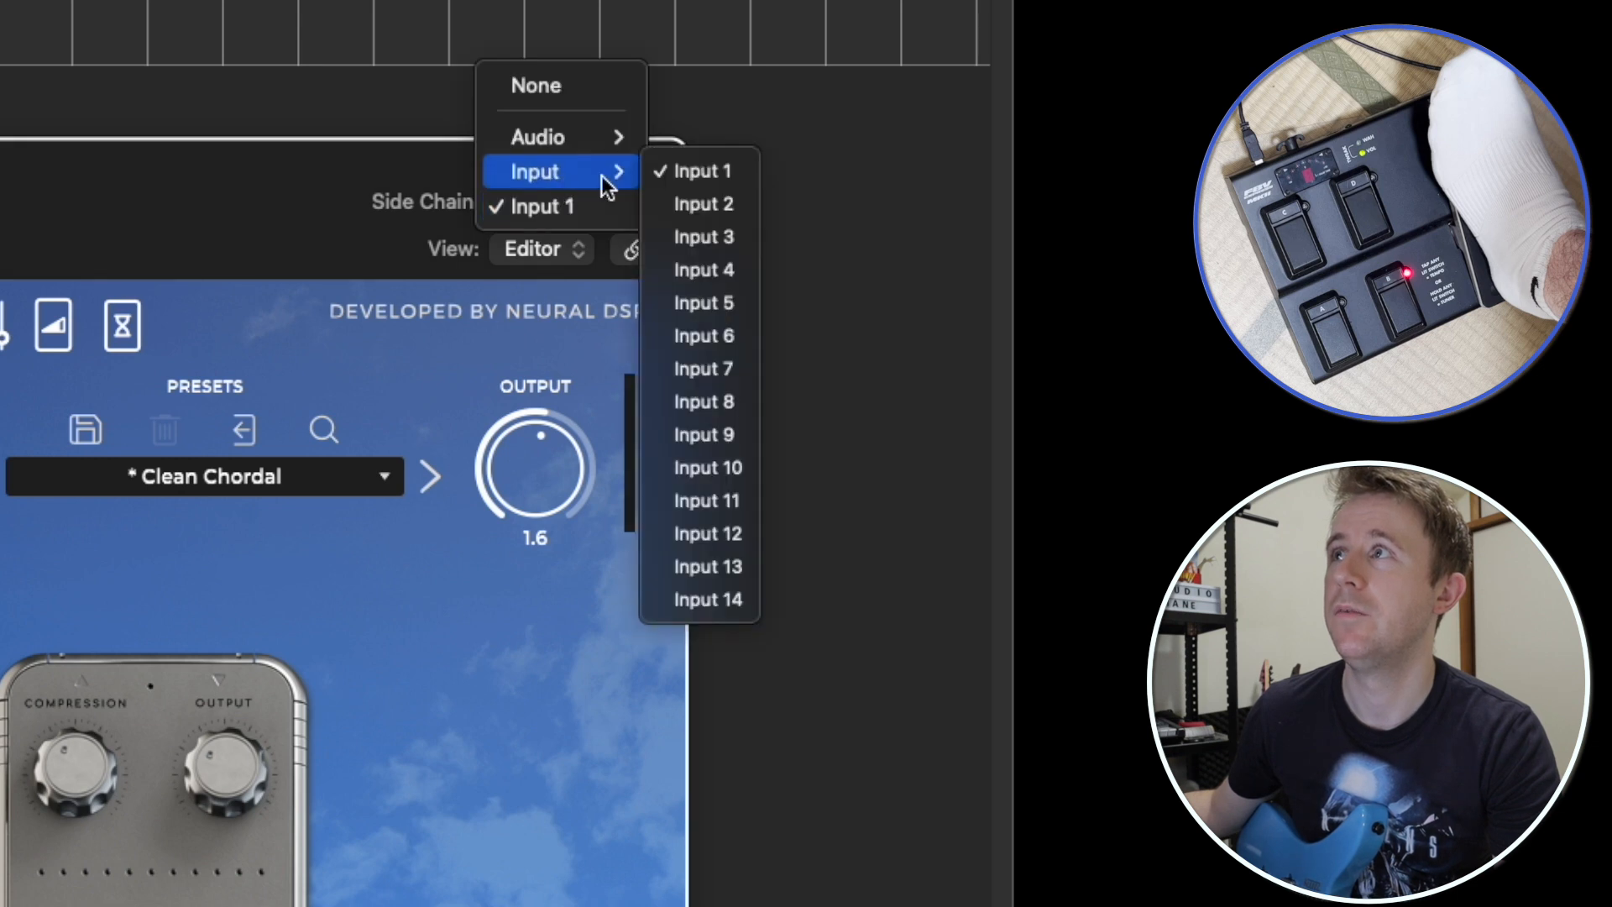
click(672, 137)
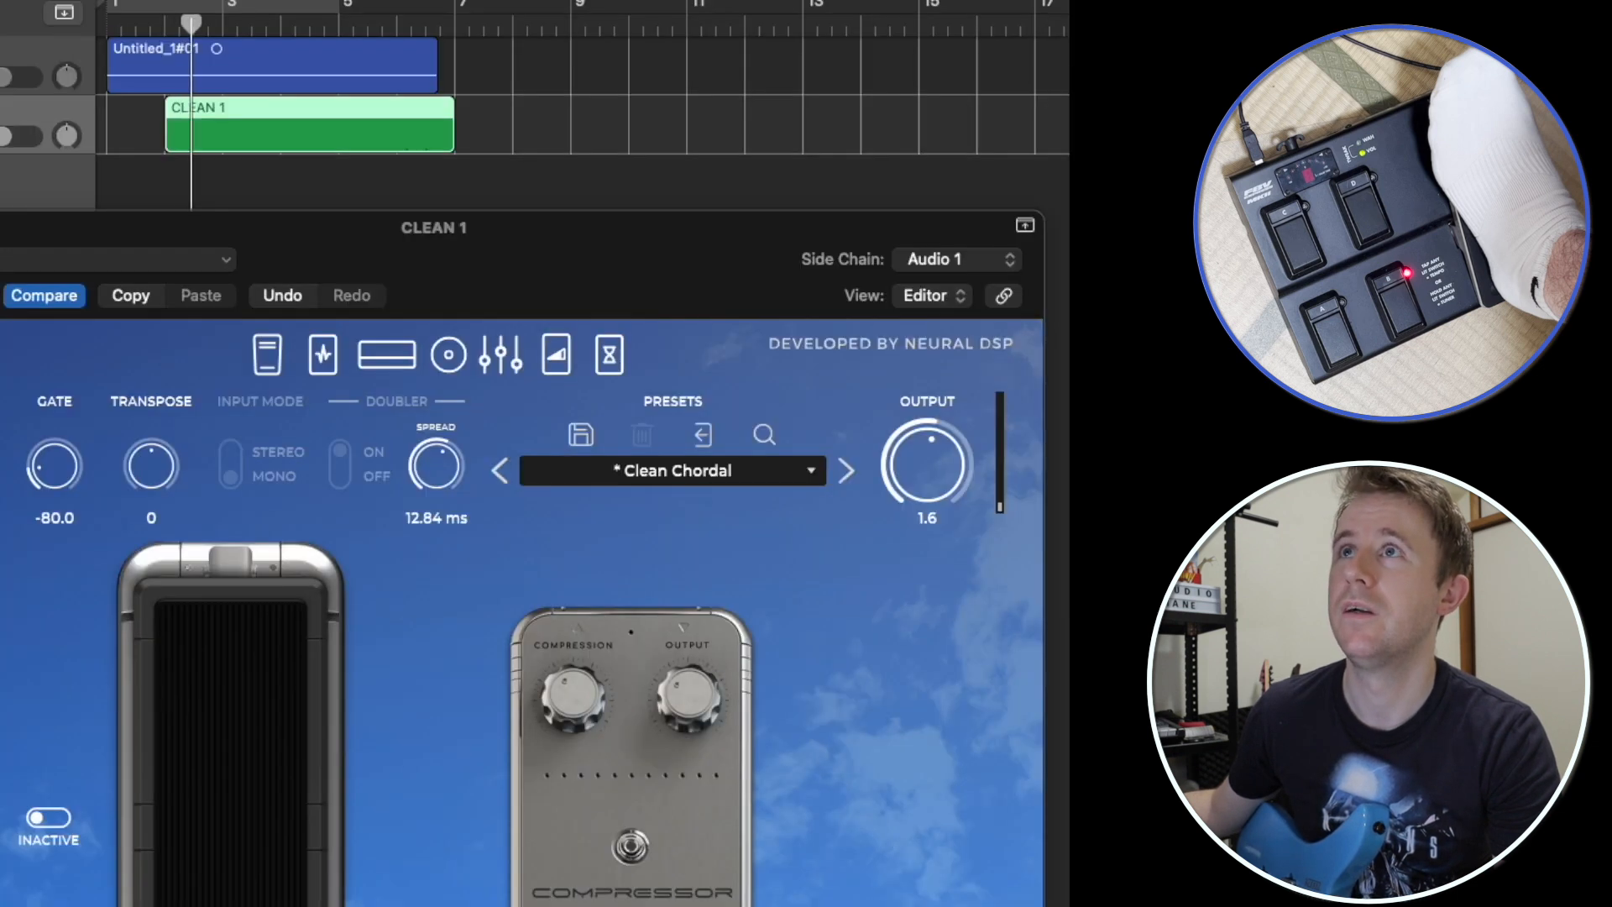
Step: Compare the dry Audio 1 track and the processed CLEAN 1 track by soloing each during playback, then stop
key(s)
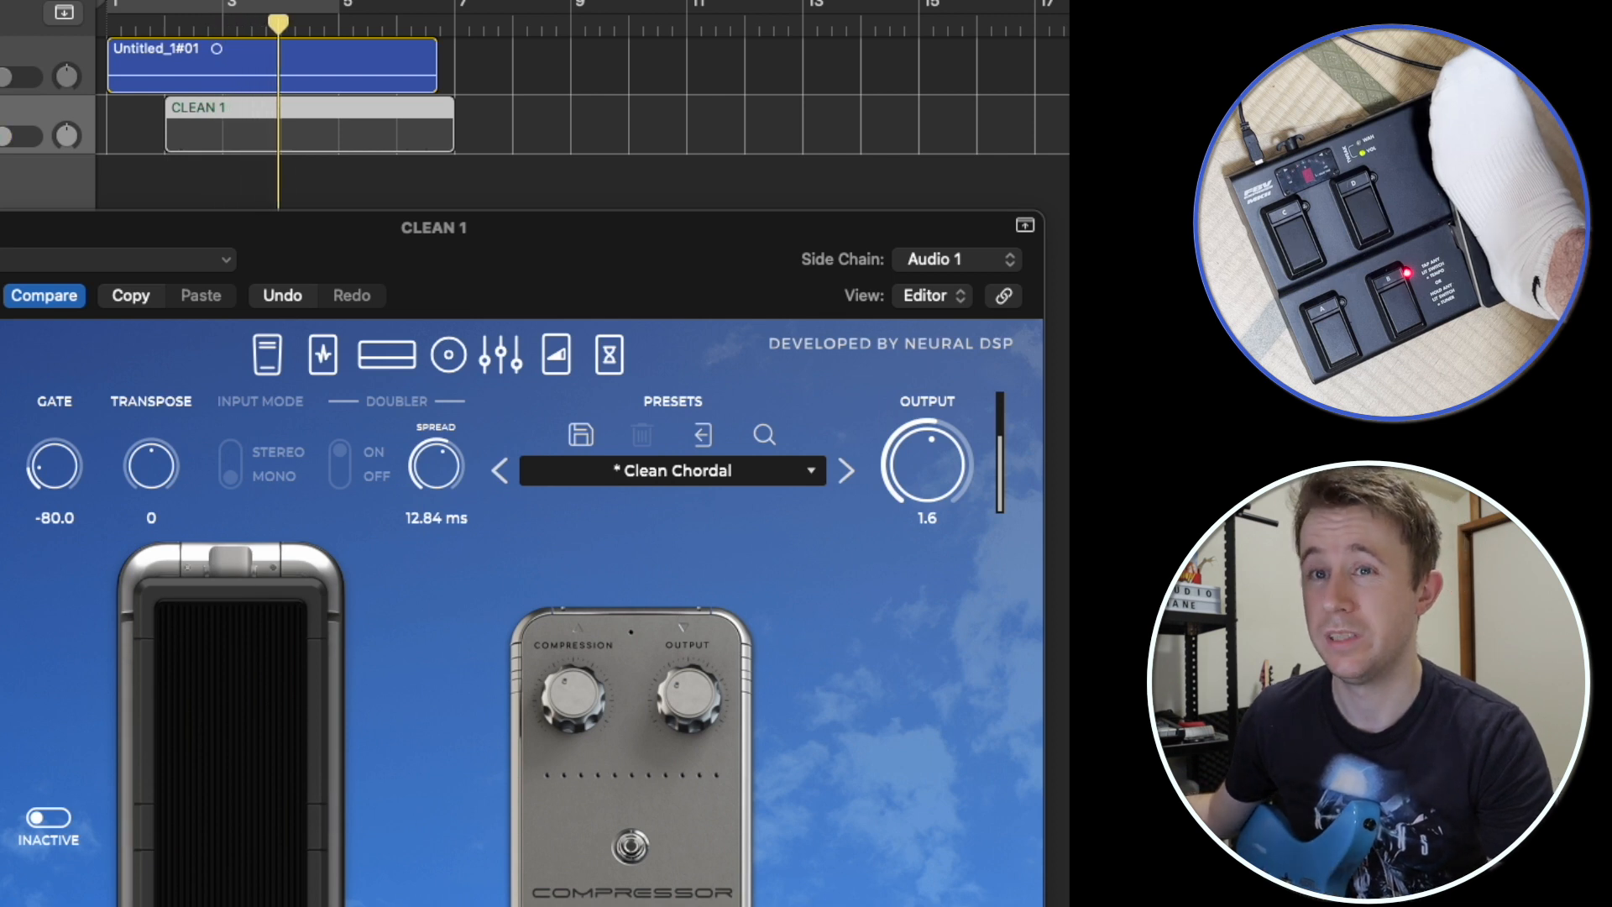
key(s)
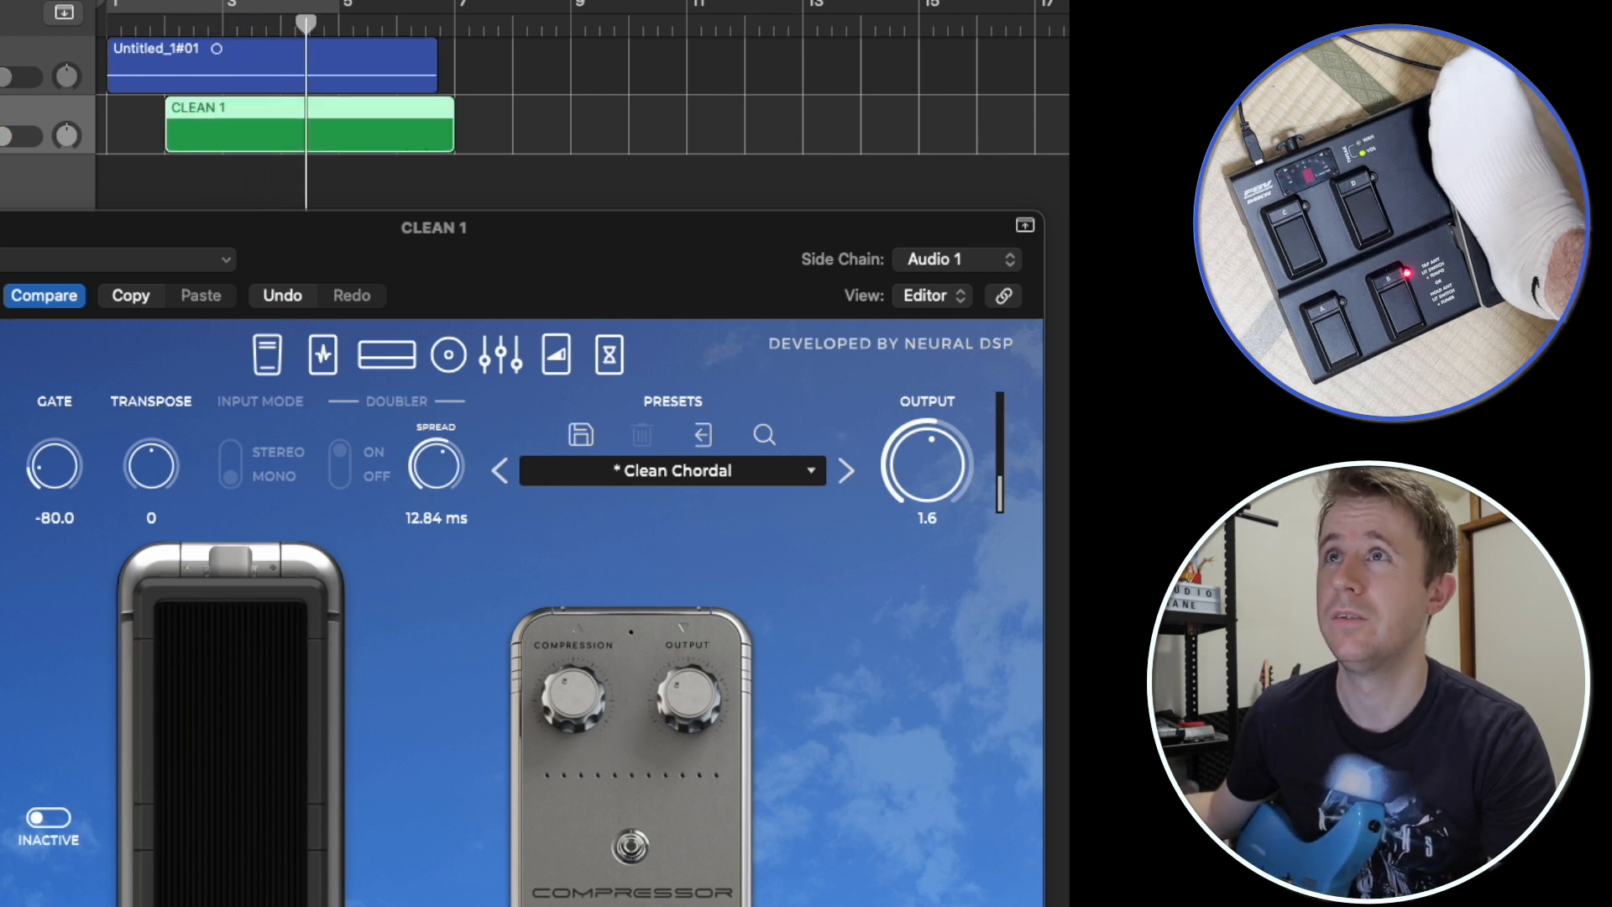
key(s)
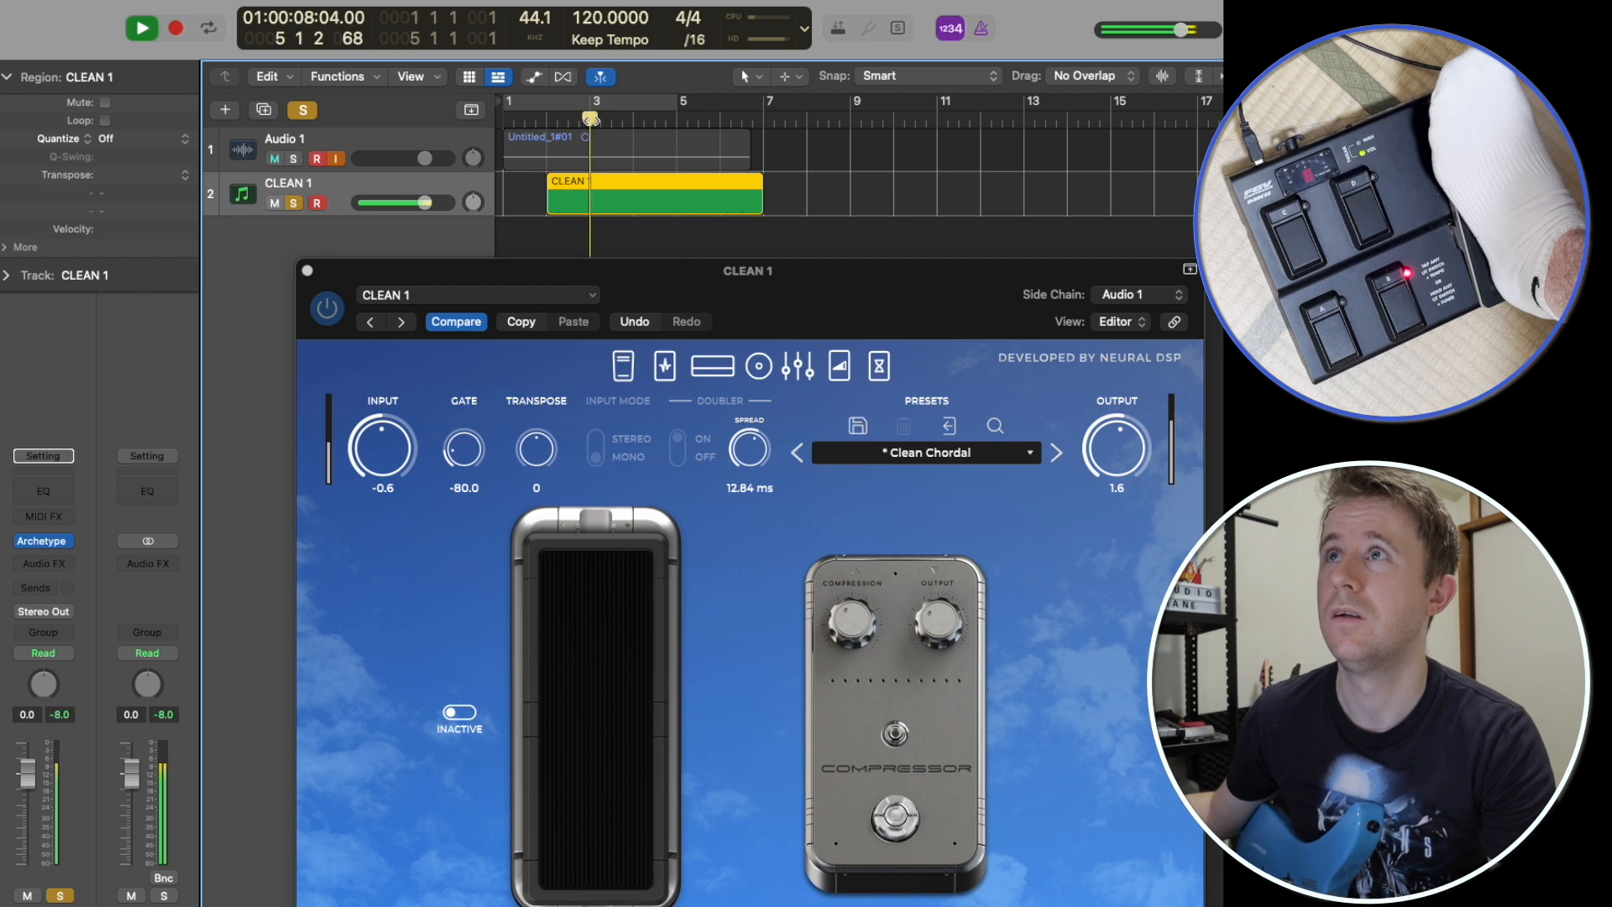
key(space)
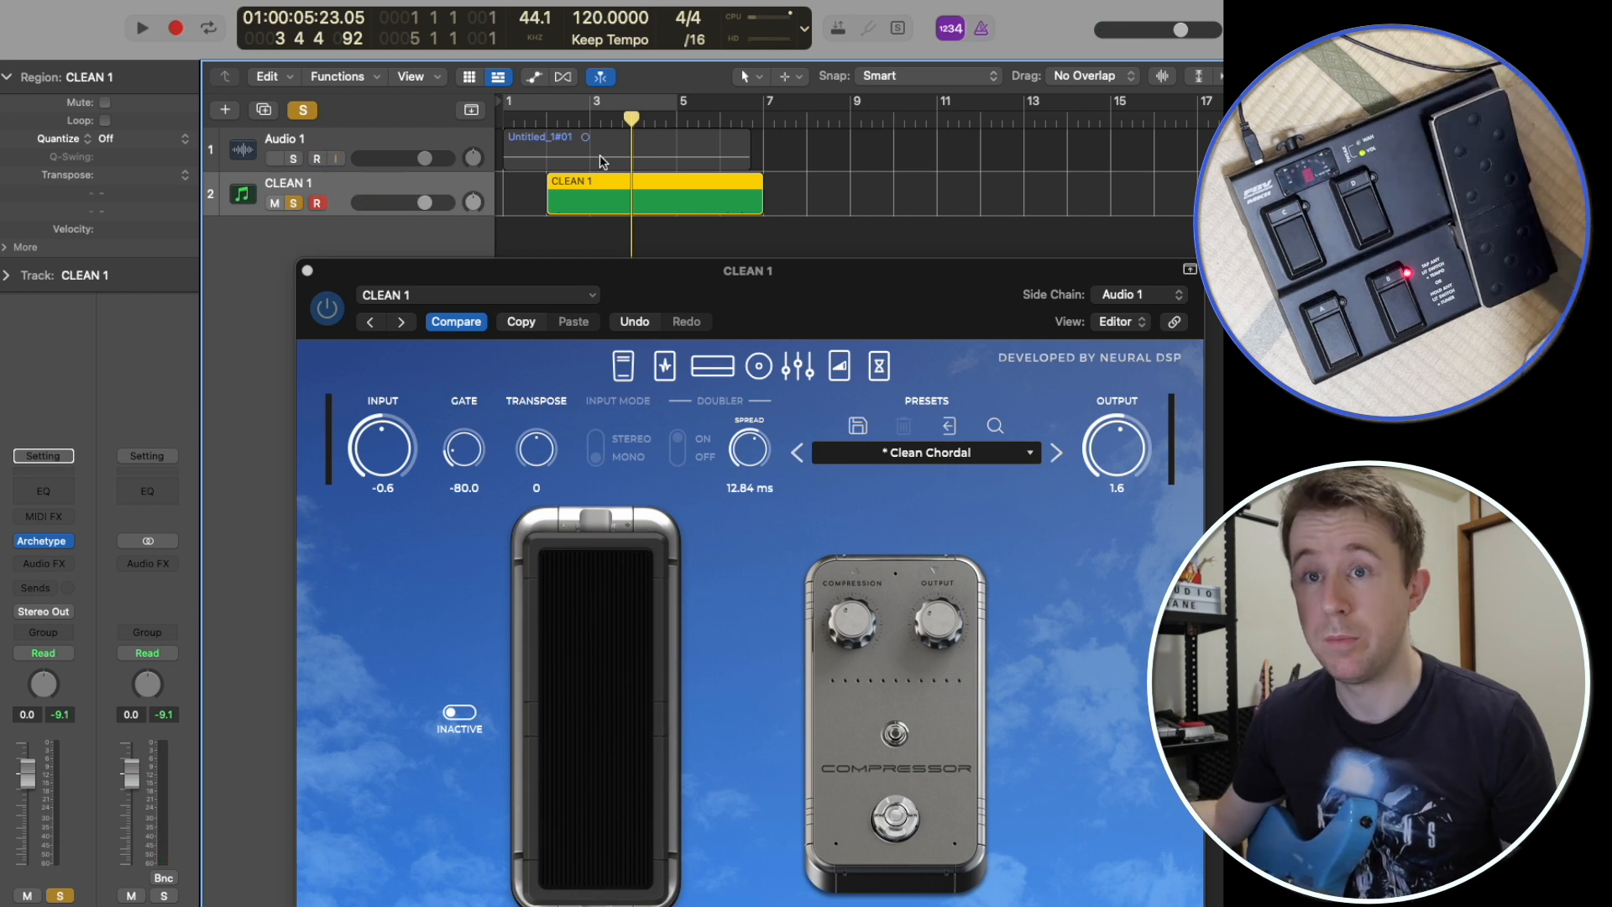
Step: Close the plug-in window and replace the CLEAN 1 track's instrument with Helix Native from the AU MIDI-controlled effects
click(307, 271)
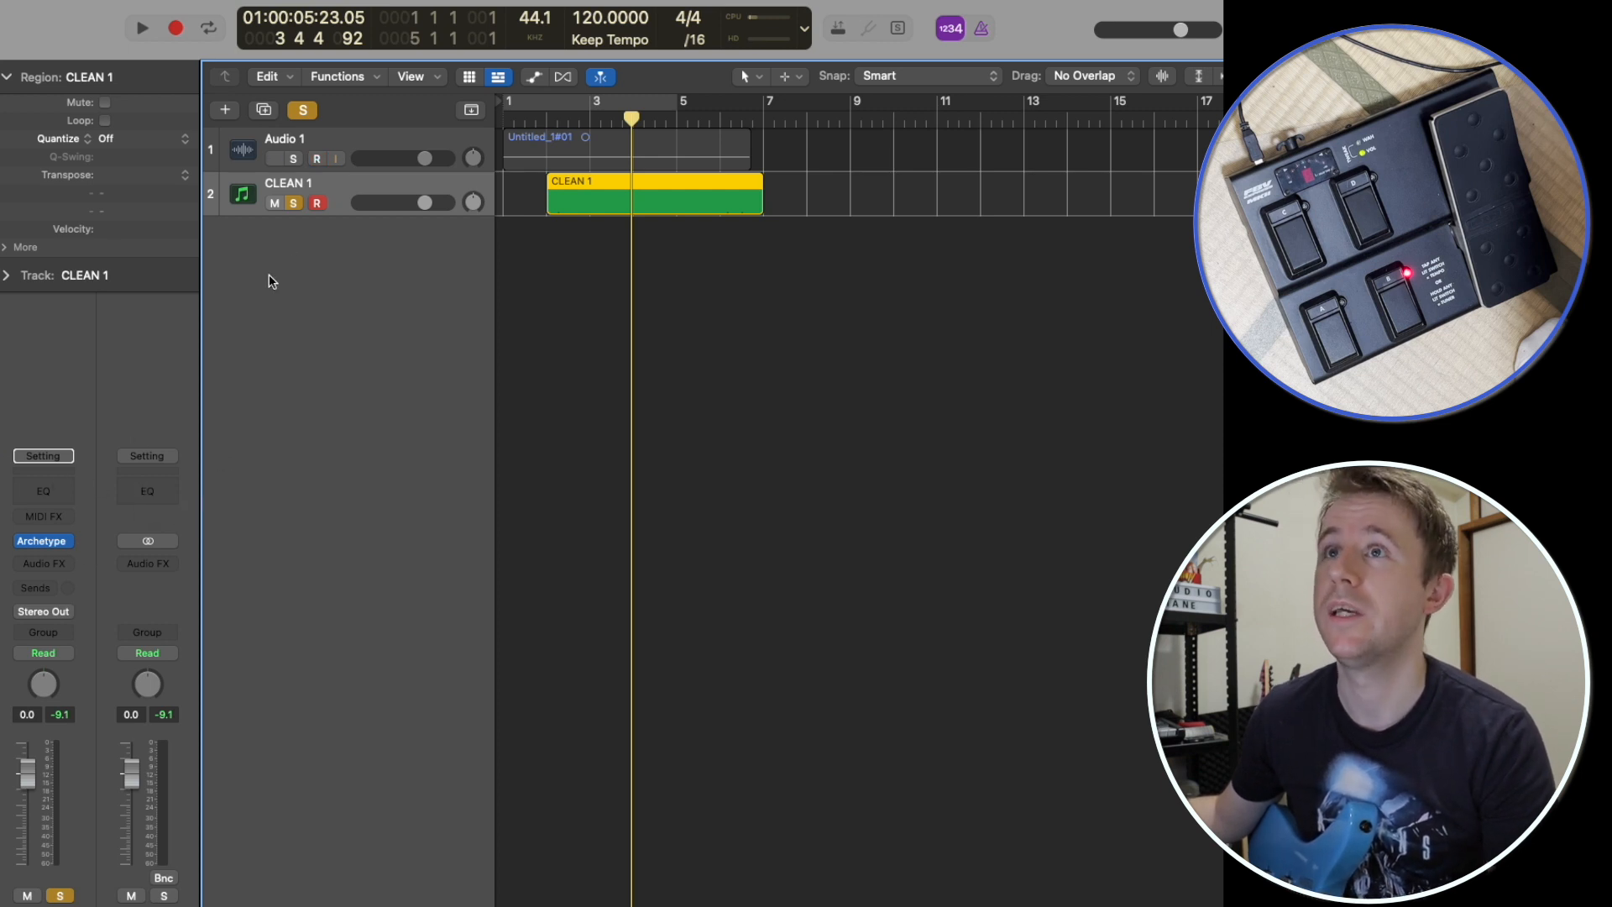
click(72, 543)
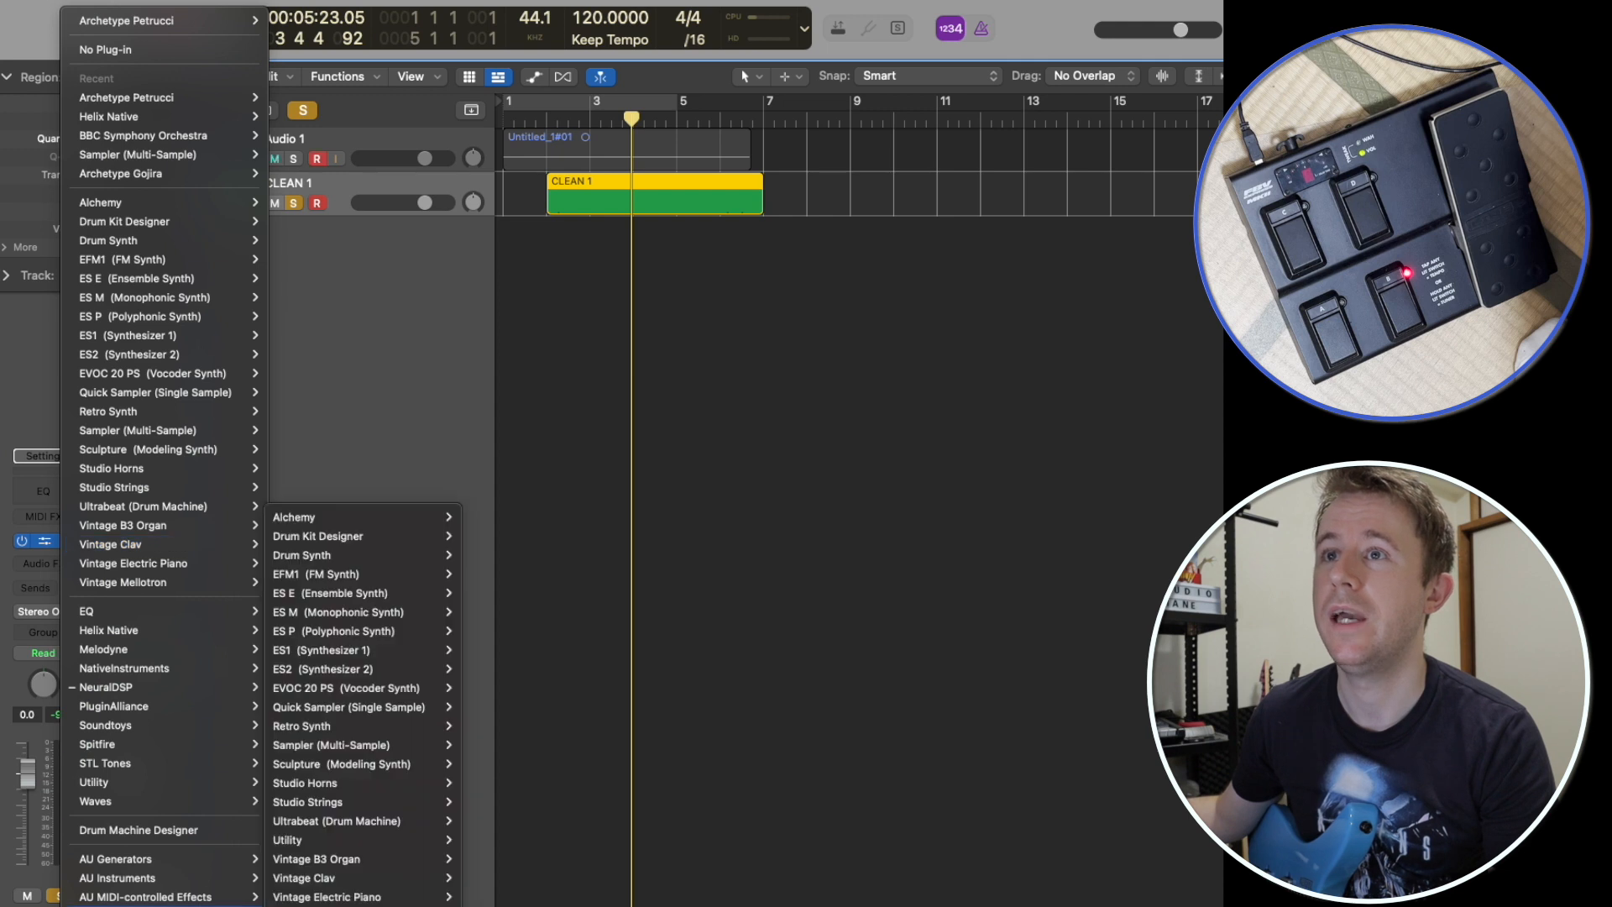
mouse_move(244, 897)
mouse_move(312, 895)
mouse_move(326, 821)
mouse_move(426, 821)
click(507, 825)
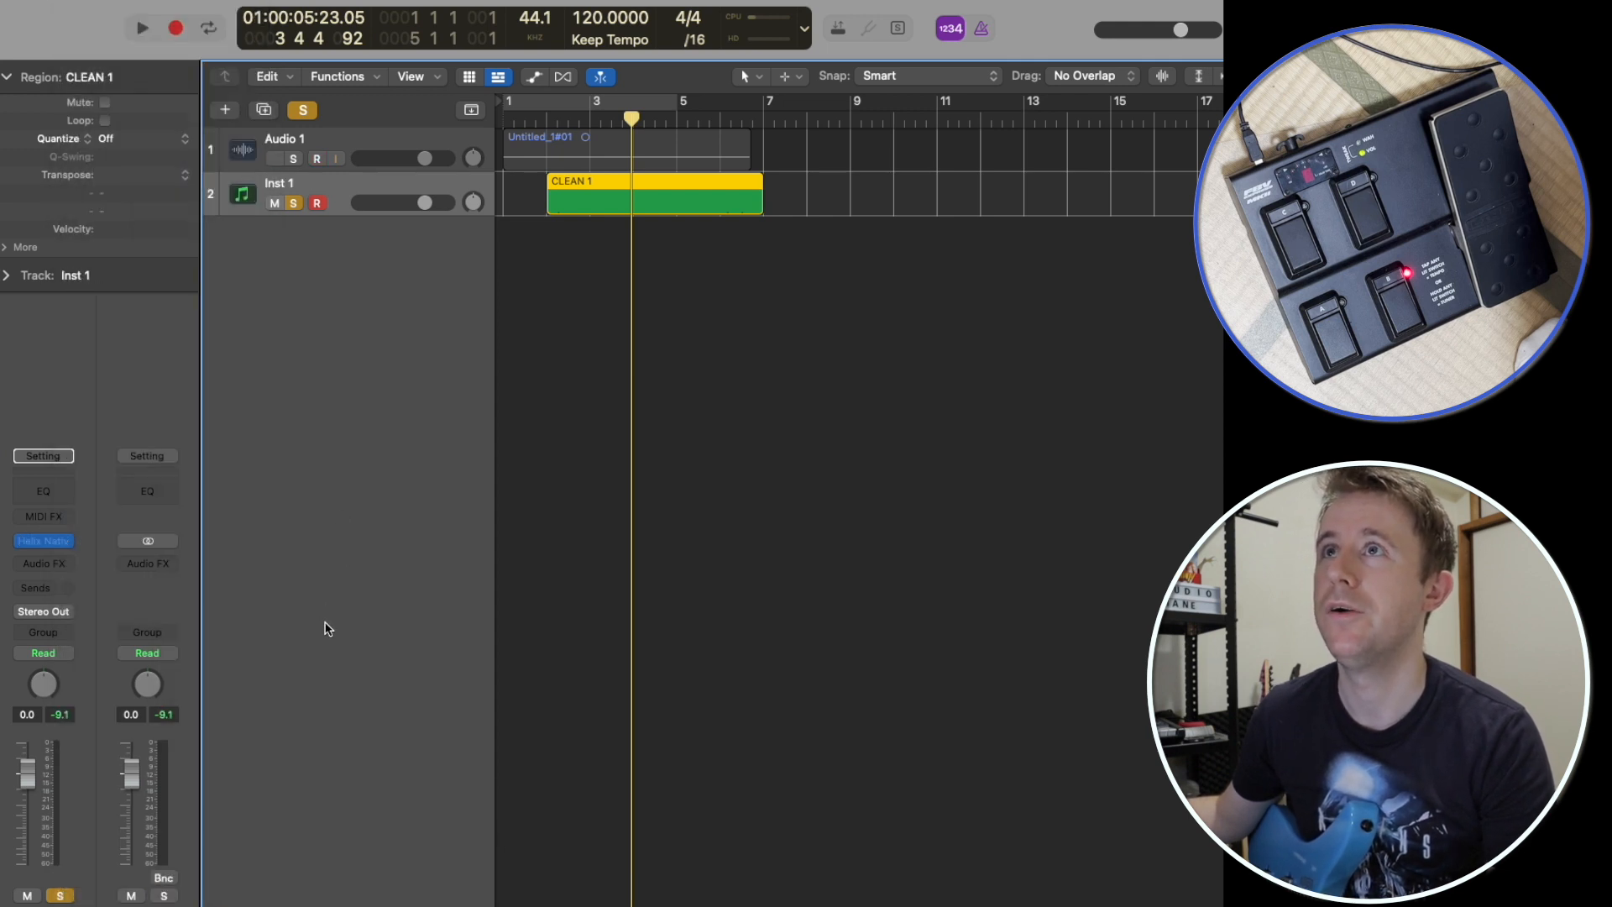
Step: Turn off solo and delete the Untitled_1#01 region from the Audio 1 track
click(302, 111)
click(655, 157)
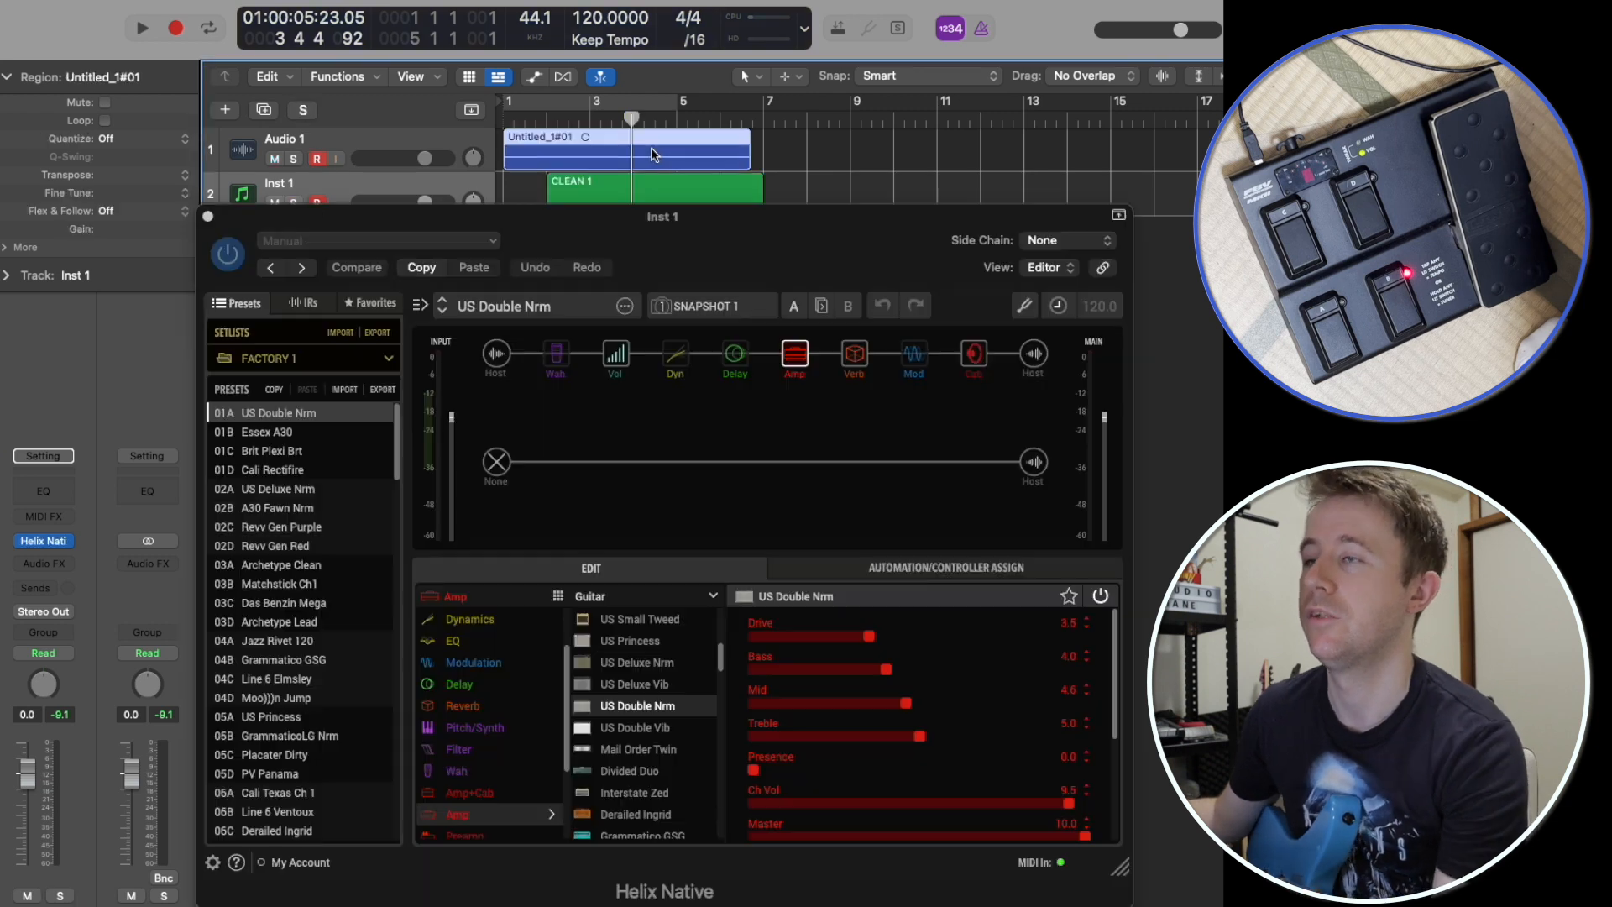
key(Delete)
Step: Load the 02D Revv Gen Red preset in Helix Native and toggle input monitoring on the Audio 1 track
click(671, 341)
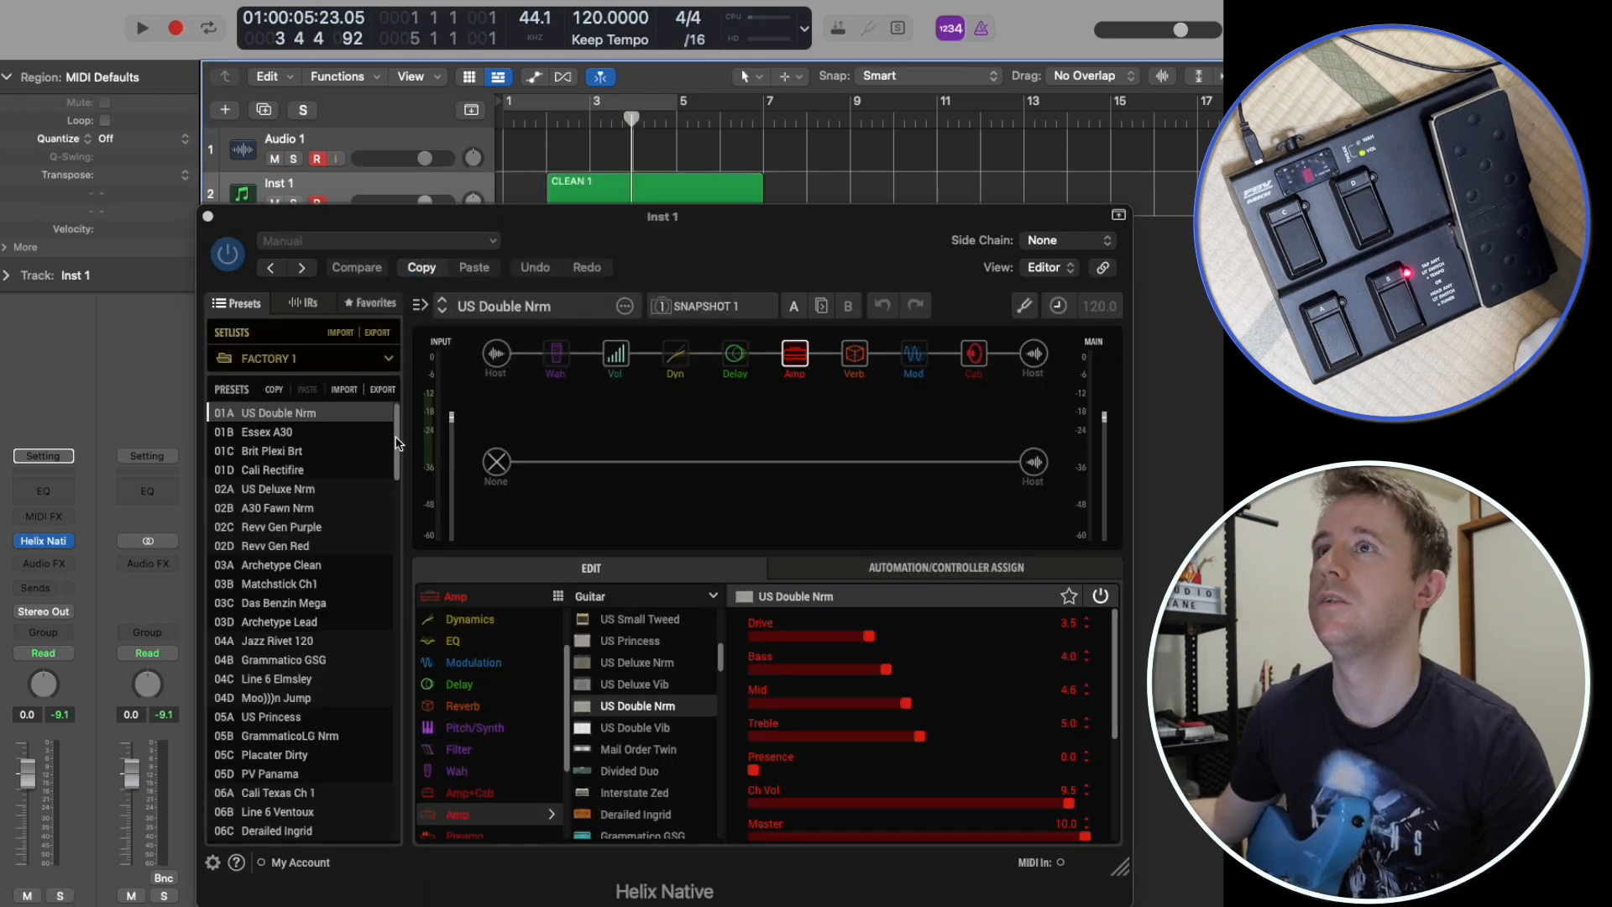
click(295, 550)
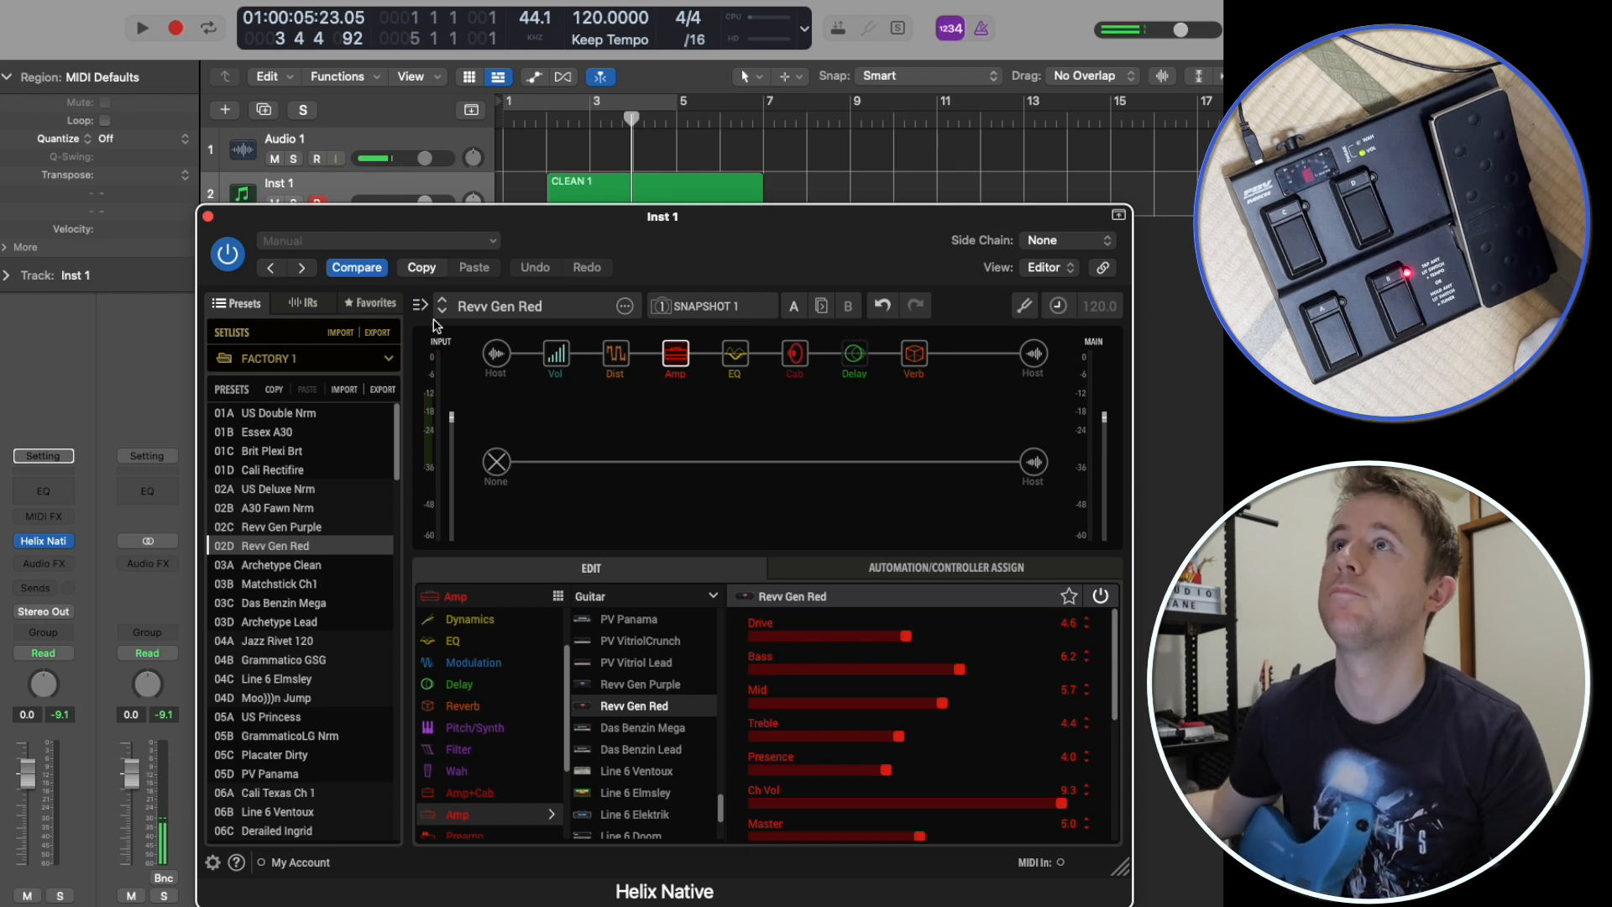
click(339, 162)
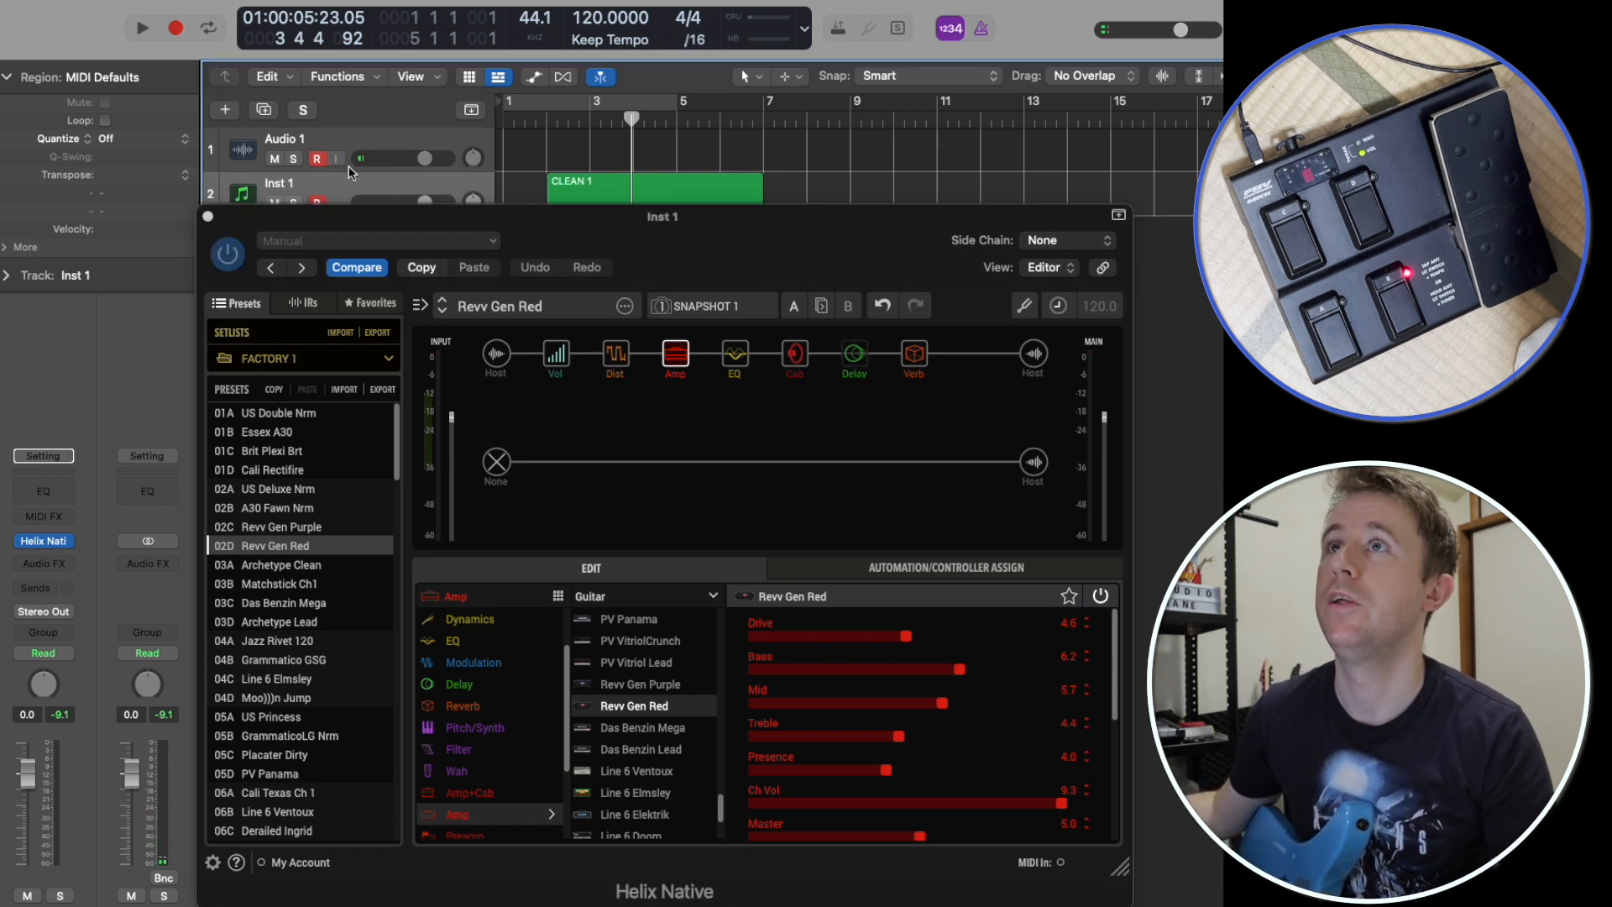
Step: Set Helix Native's side chain source to Input 1
click(1046, 242)
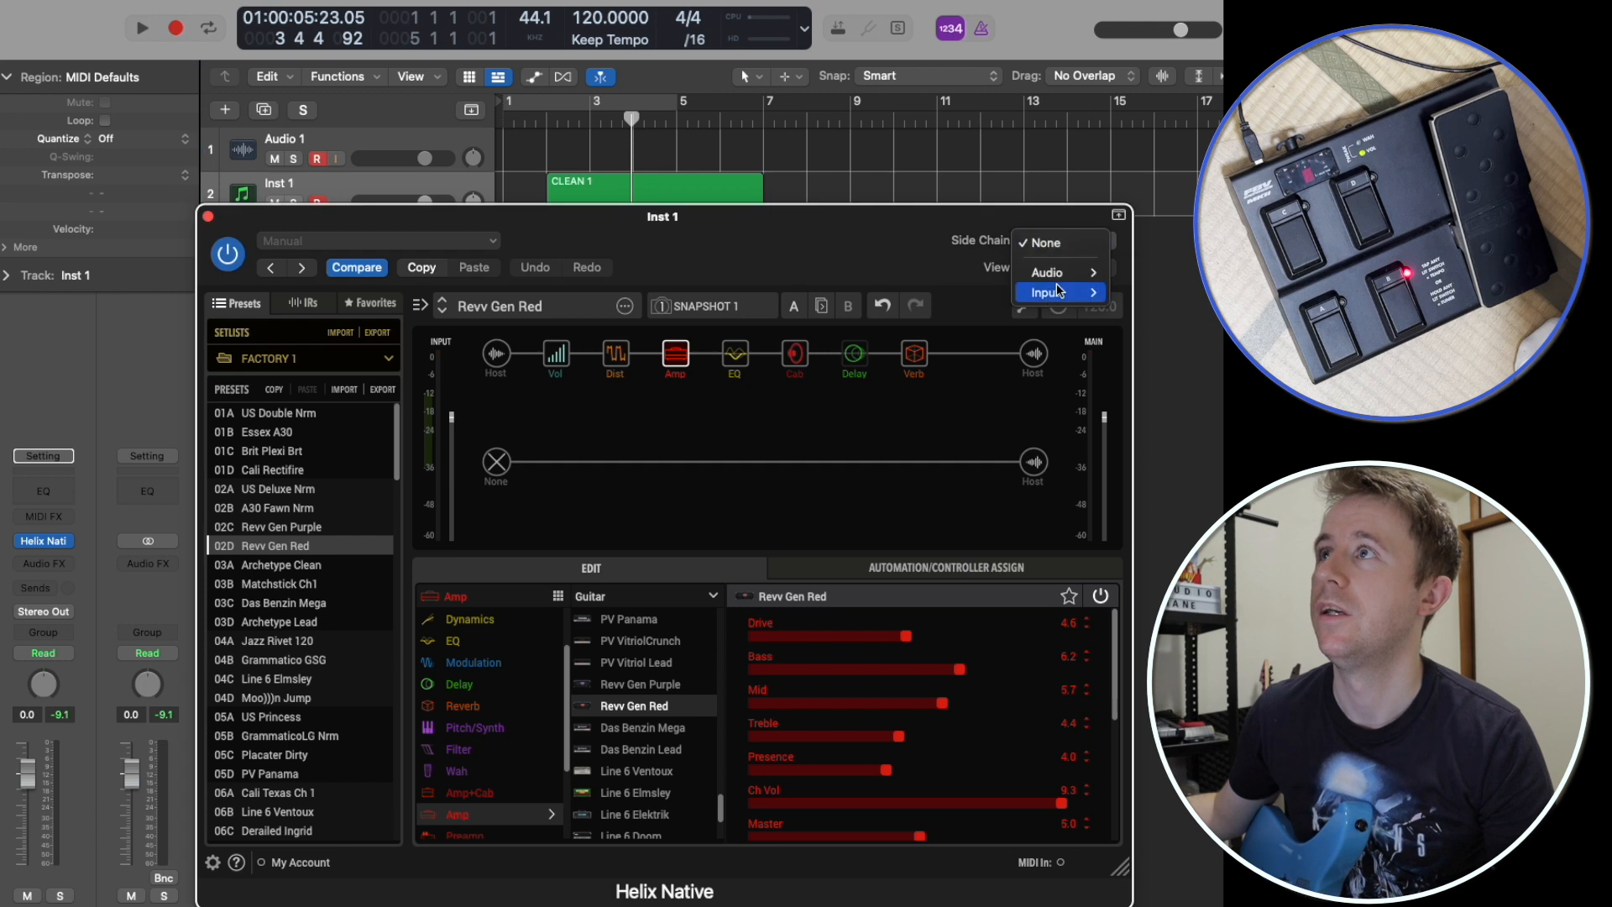
mouse_move(1059, 291)
click(1131, 290)
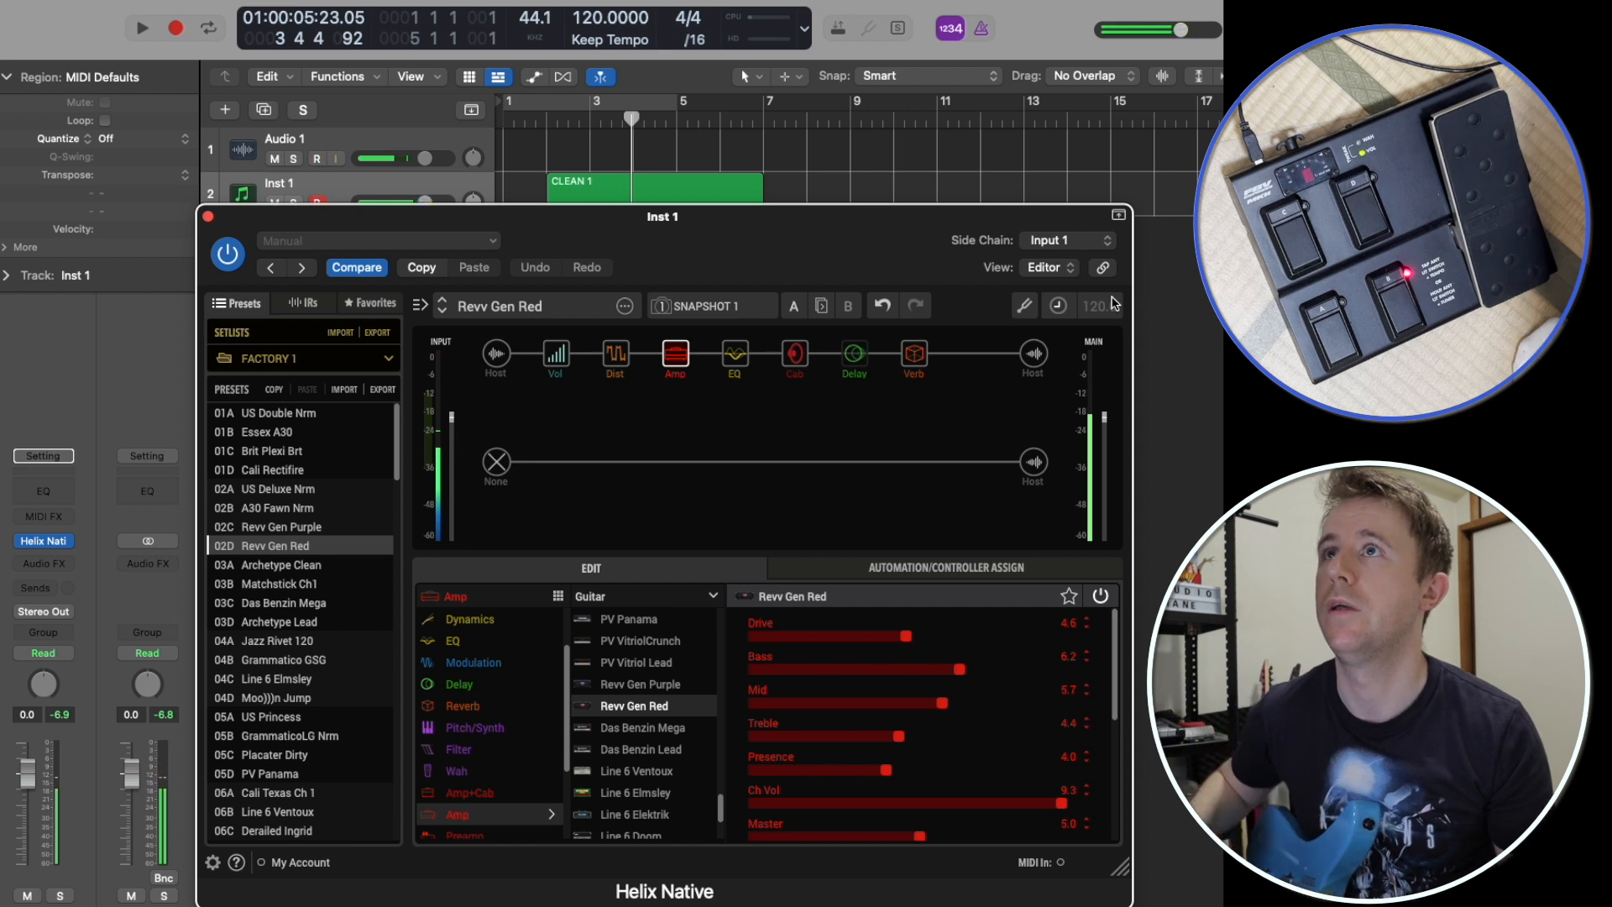
Step: Start MIDI Learn for the Delay block to assign its bypass to a controller footswitch
mouse_move(897, 346)
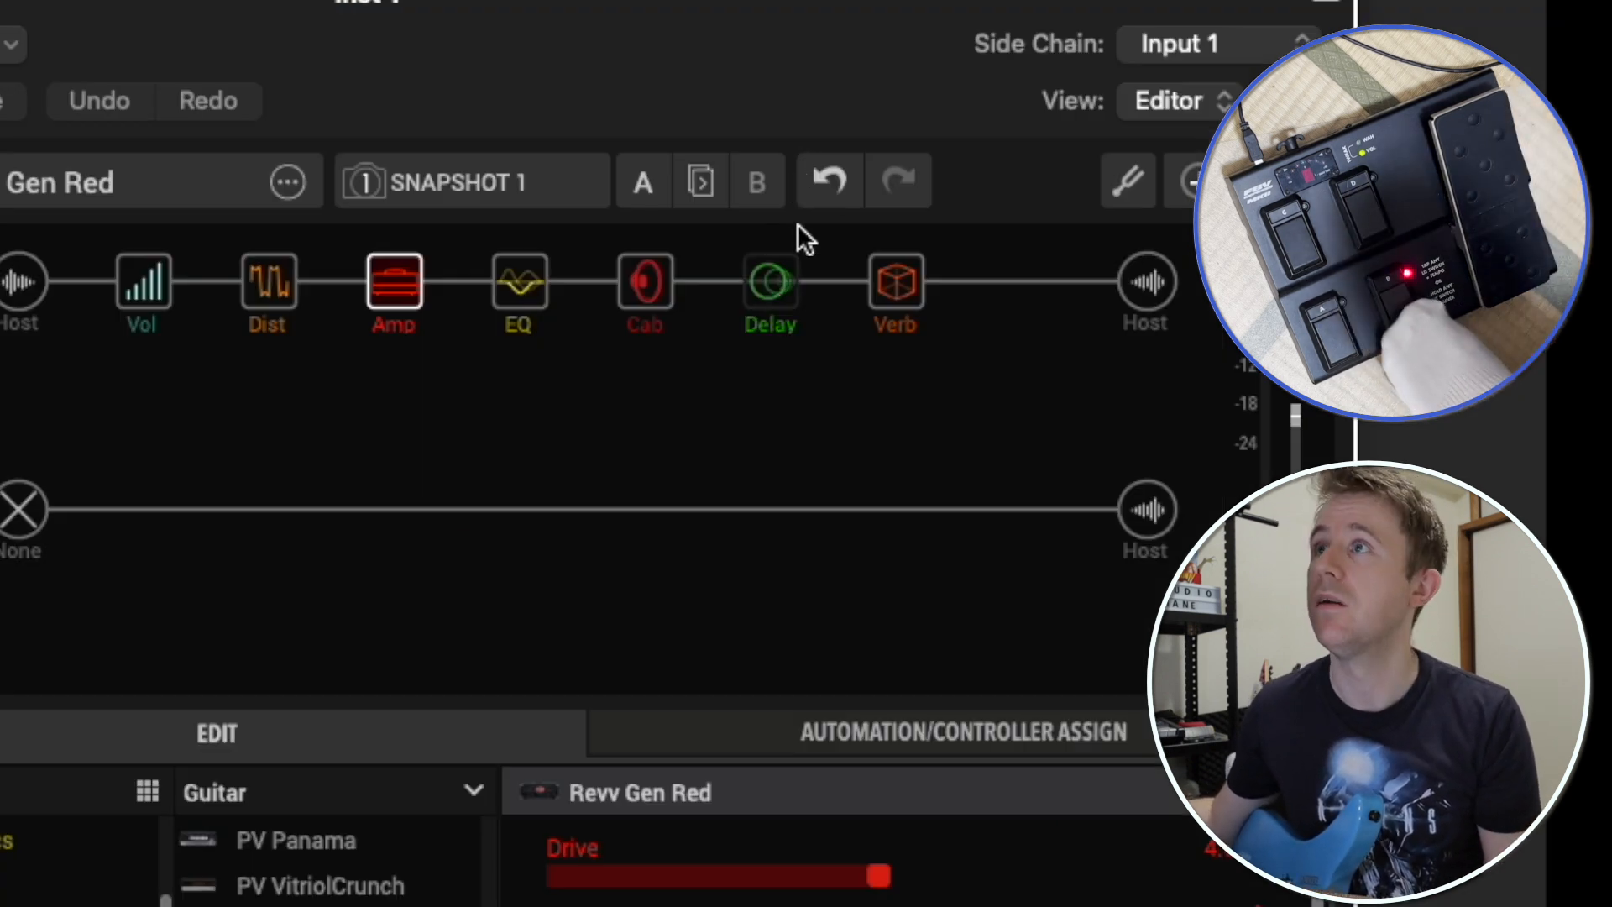
right_click(773, 275)
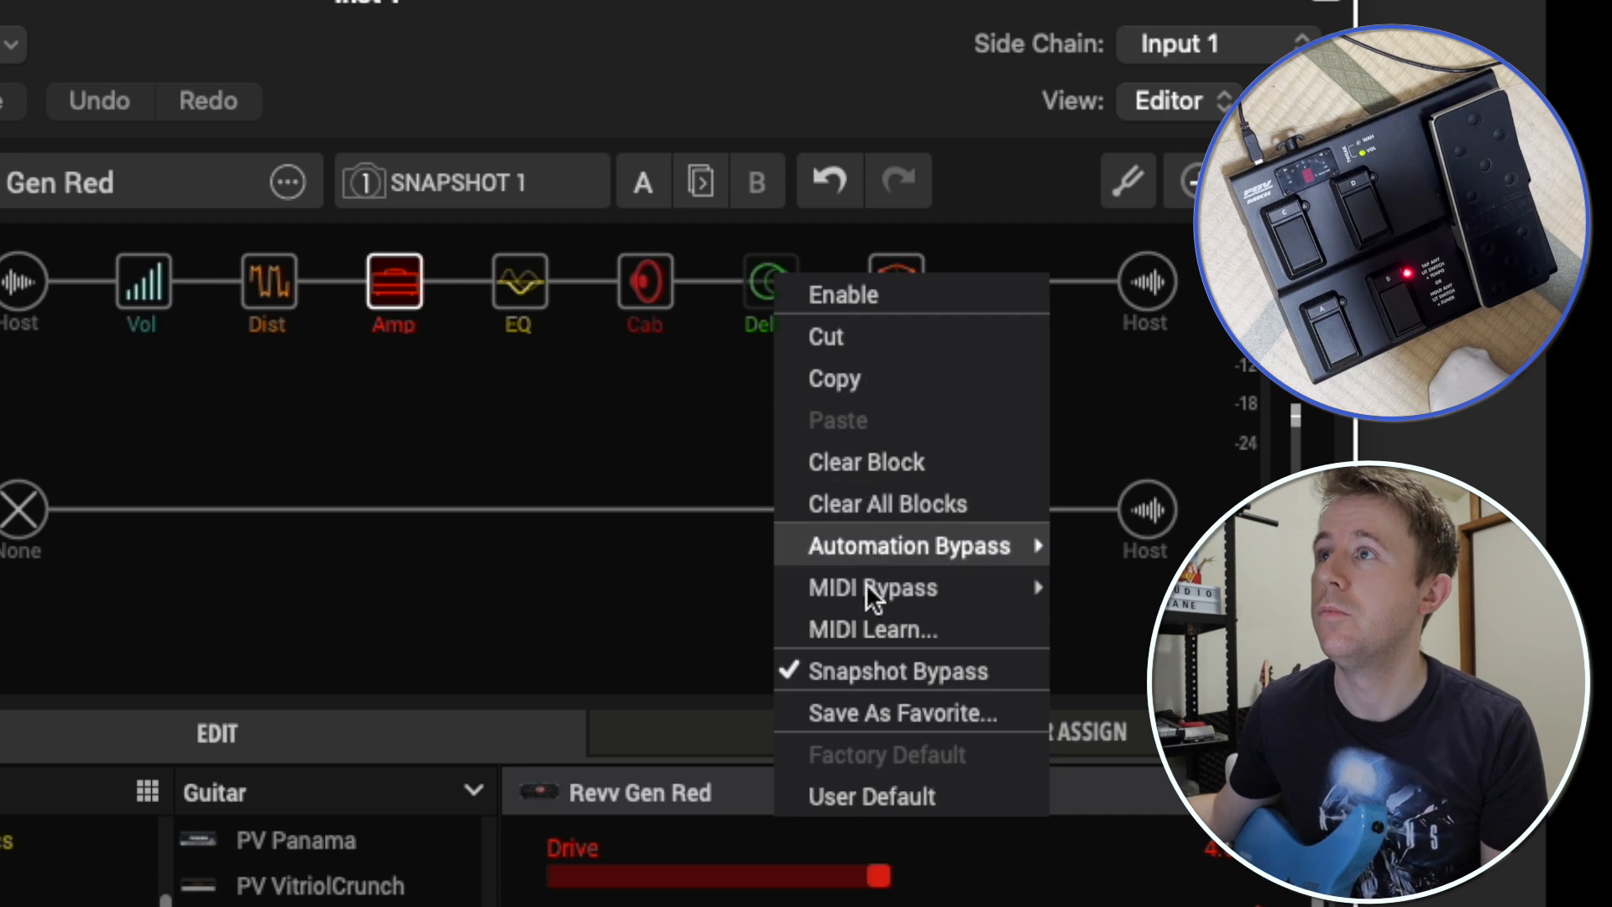
click(877, 617)
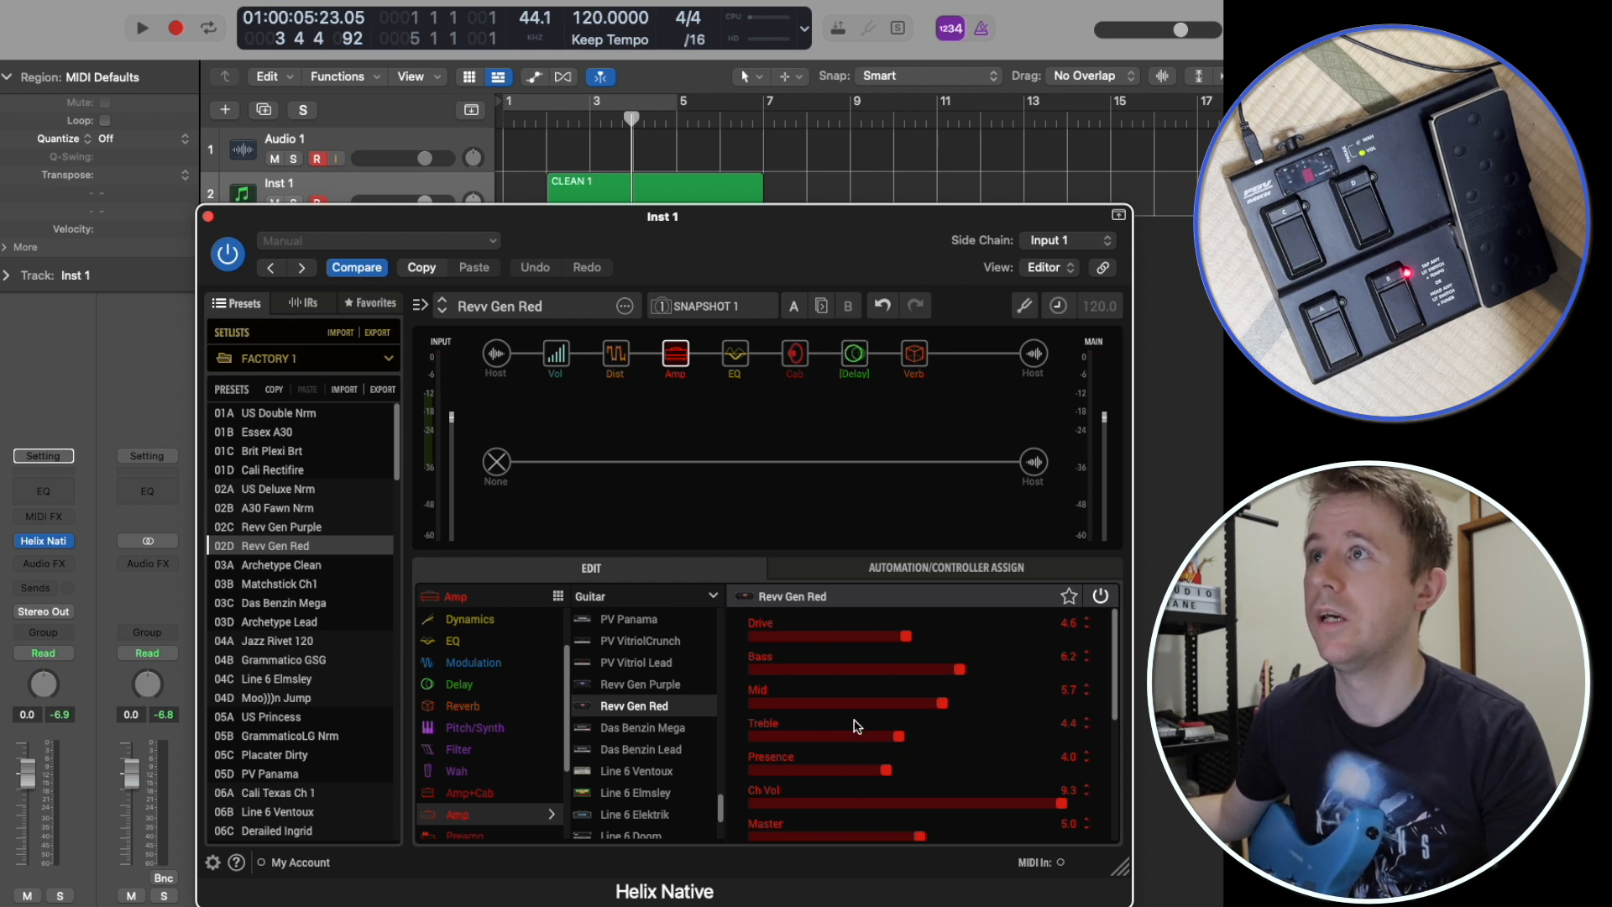
Step: Select the Delay block and assign the Vintage Digital delay's Mix parameter to a controller through MIDI Learn
click(856, 361)
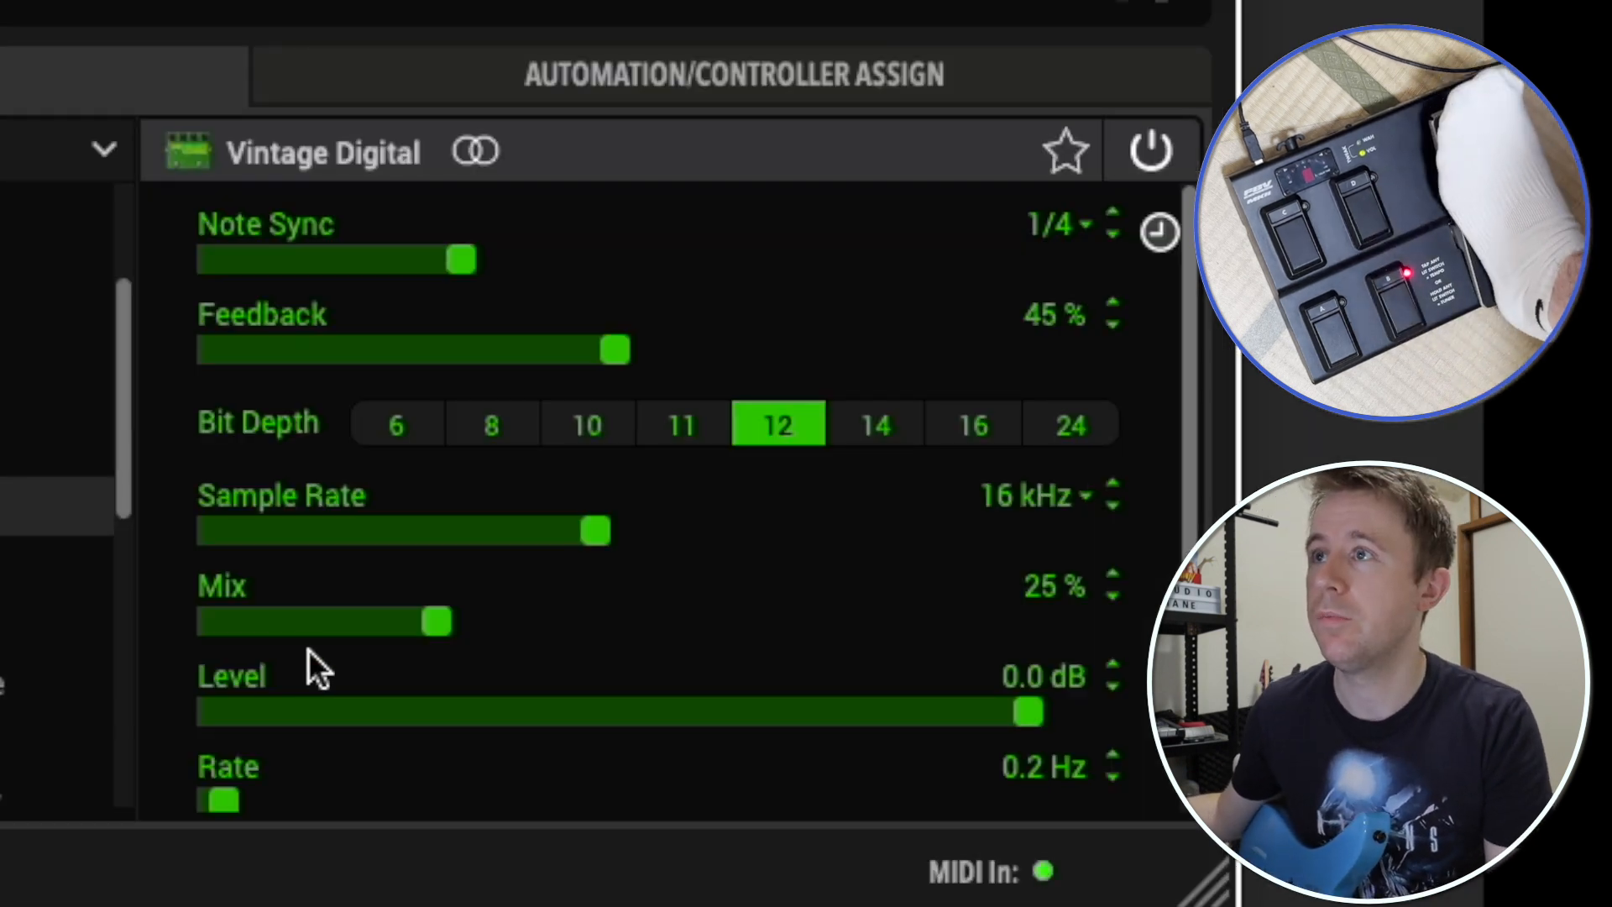
right_click(308, 627)
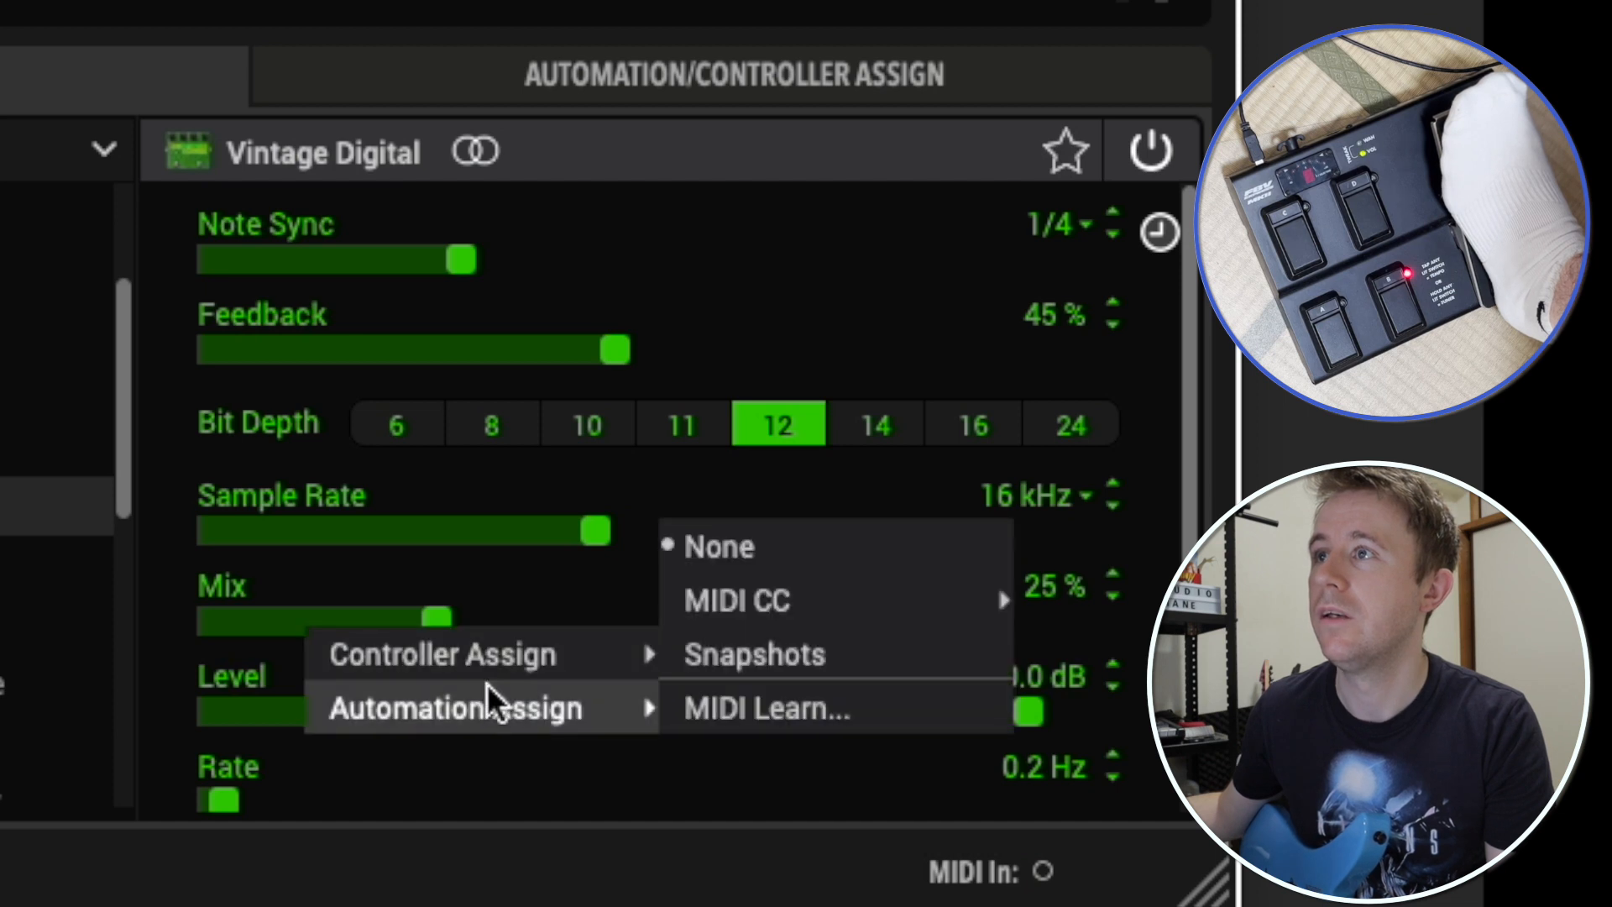
mouse_move(504, 676)
click(779, 713)
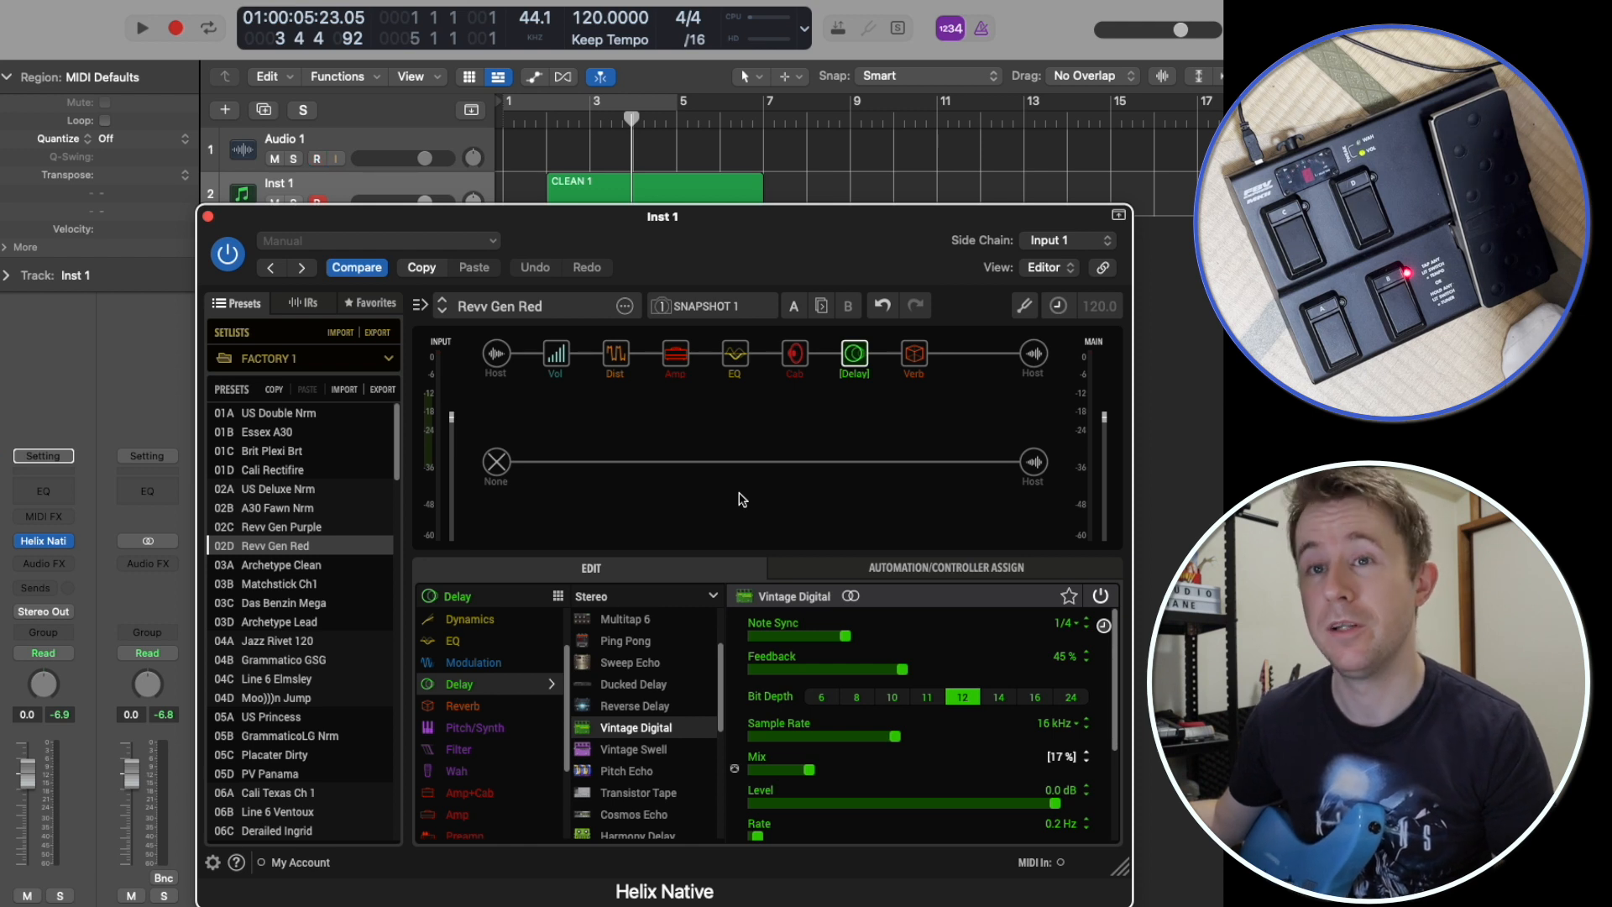
Step: Close Helix Native, select the Audio 1 track, show the track automation and try drawing volume changes in its lane
click(208, 218)
click(401, 137)
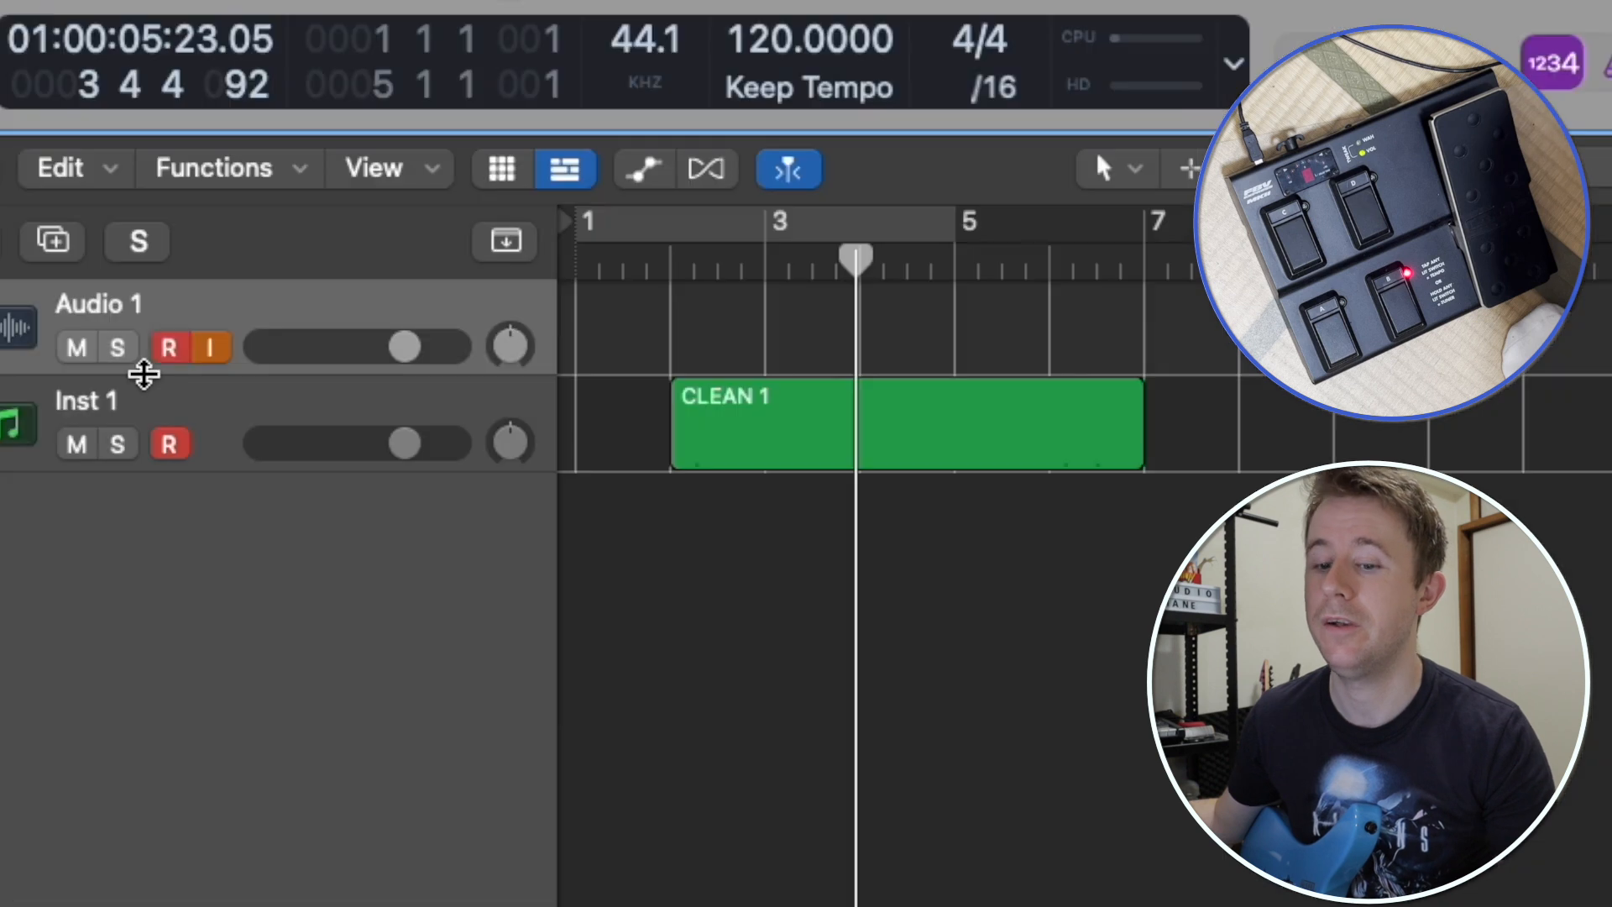
key(a)
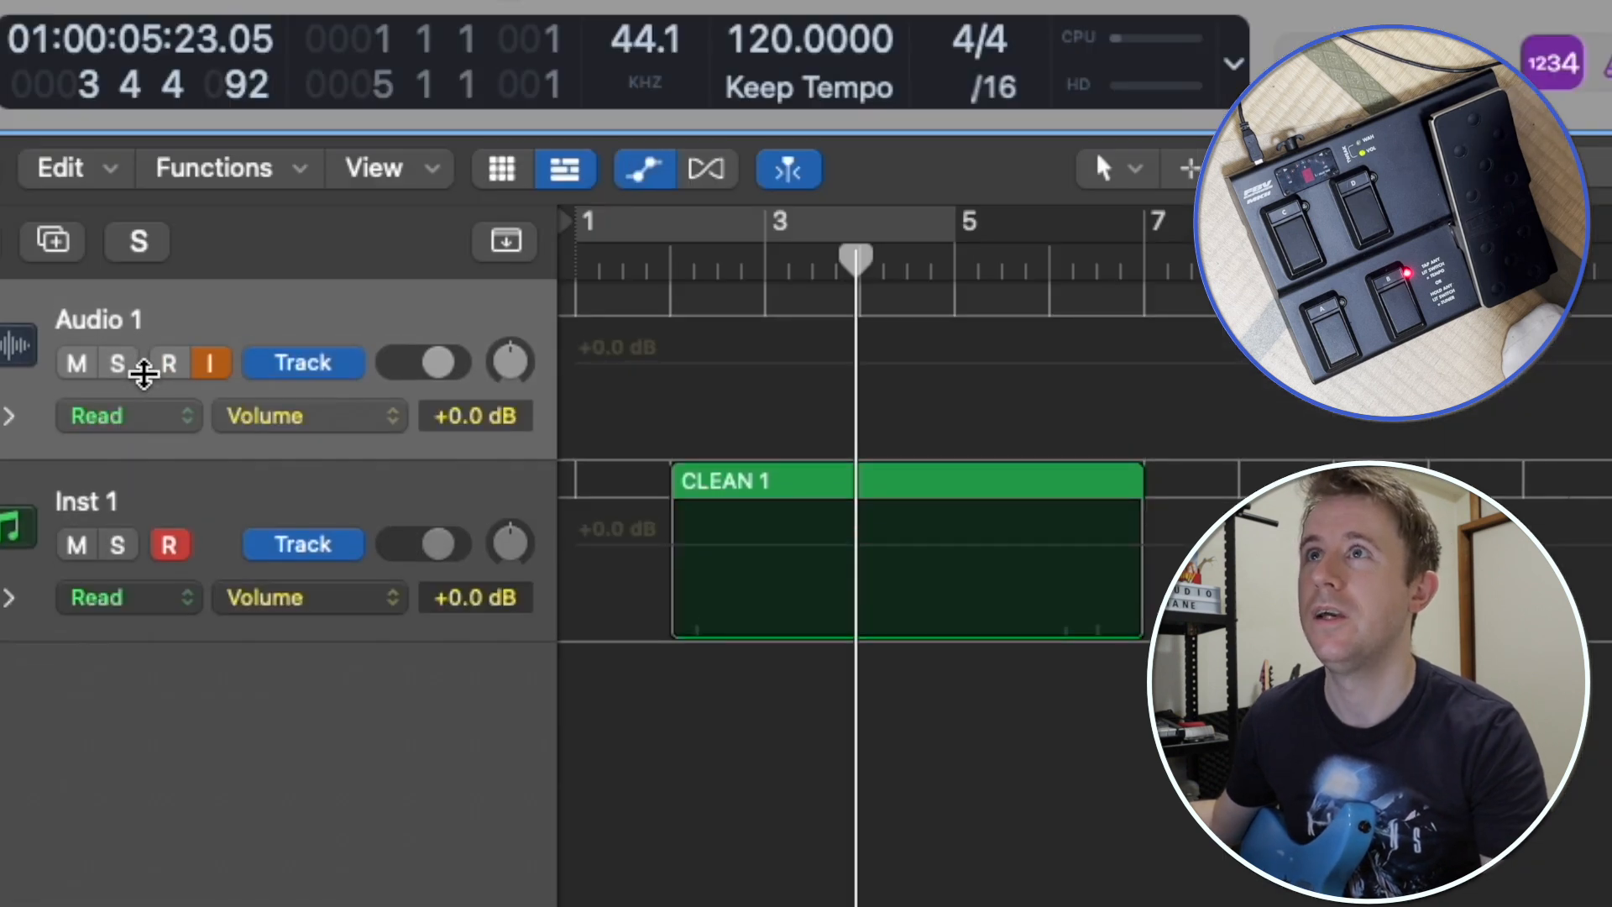
click(577, 428)
drag(636, 431, 745, 342)
drag(690, 426, 727, 342)
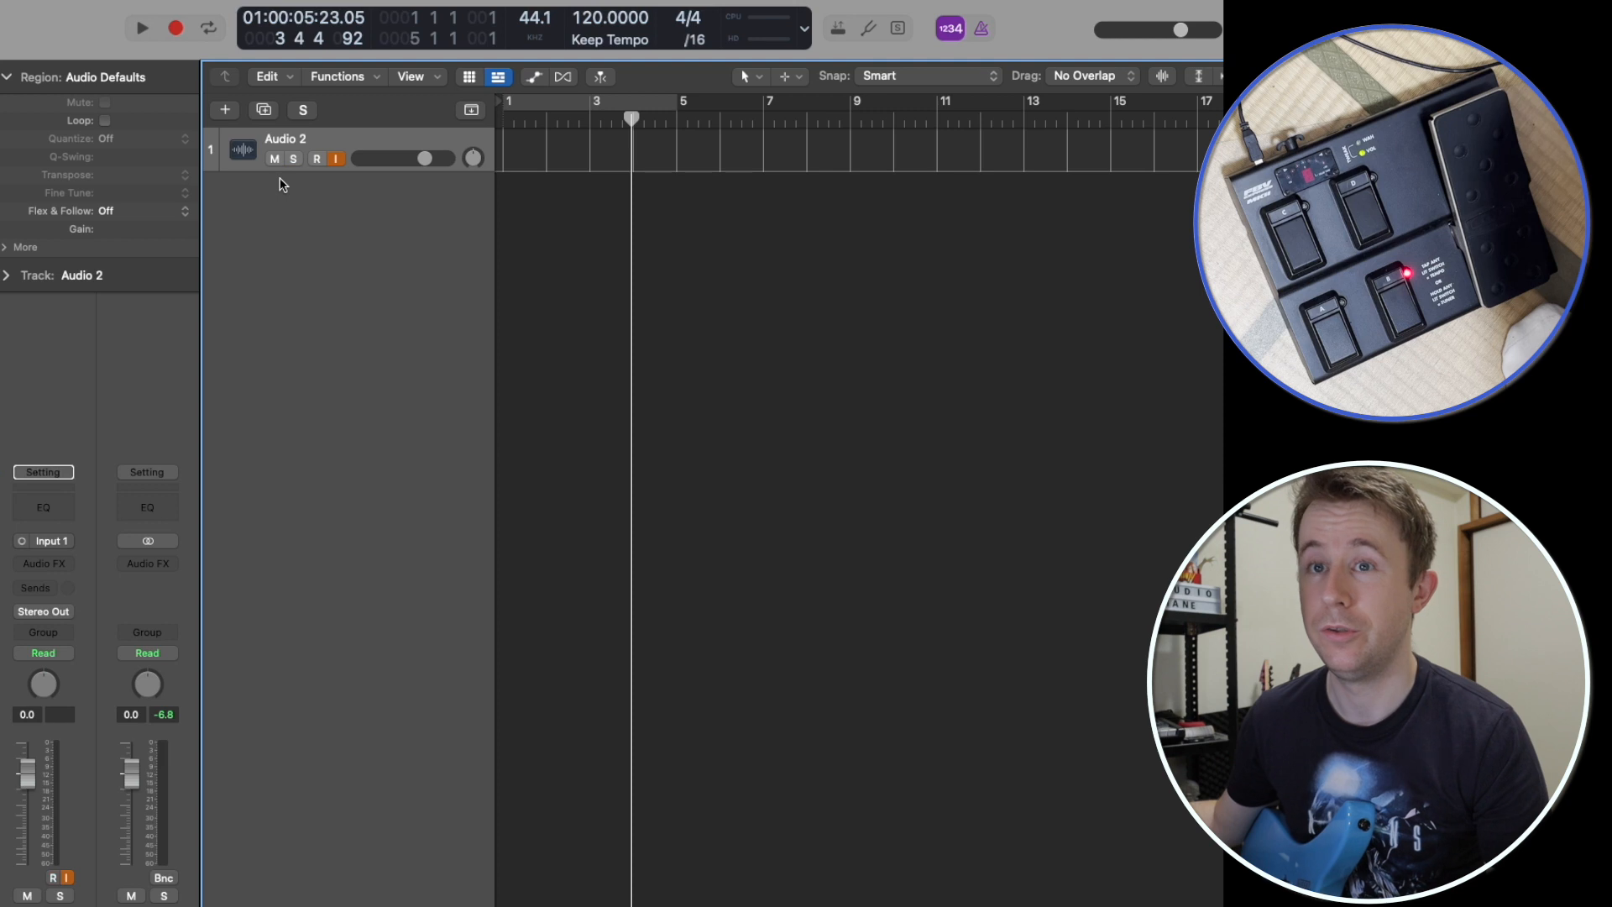
Step: Insert Helix Native in mono on the Audio 2 track and load the factory preset 02D Revv Gen Red
click(50, 564)
mouse_move(111, 628)
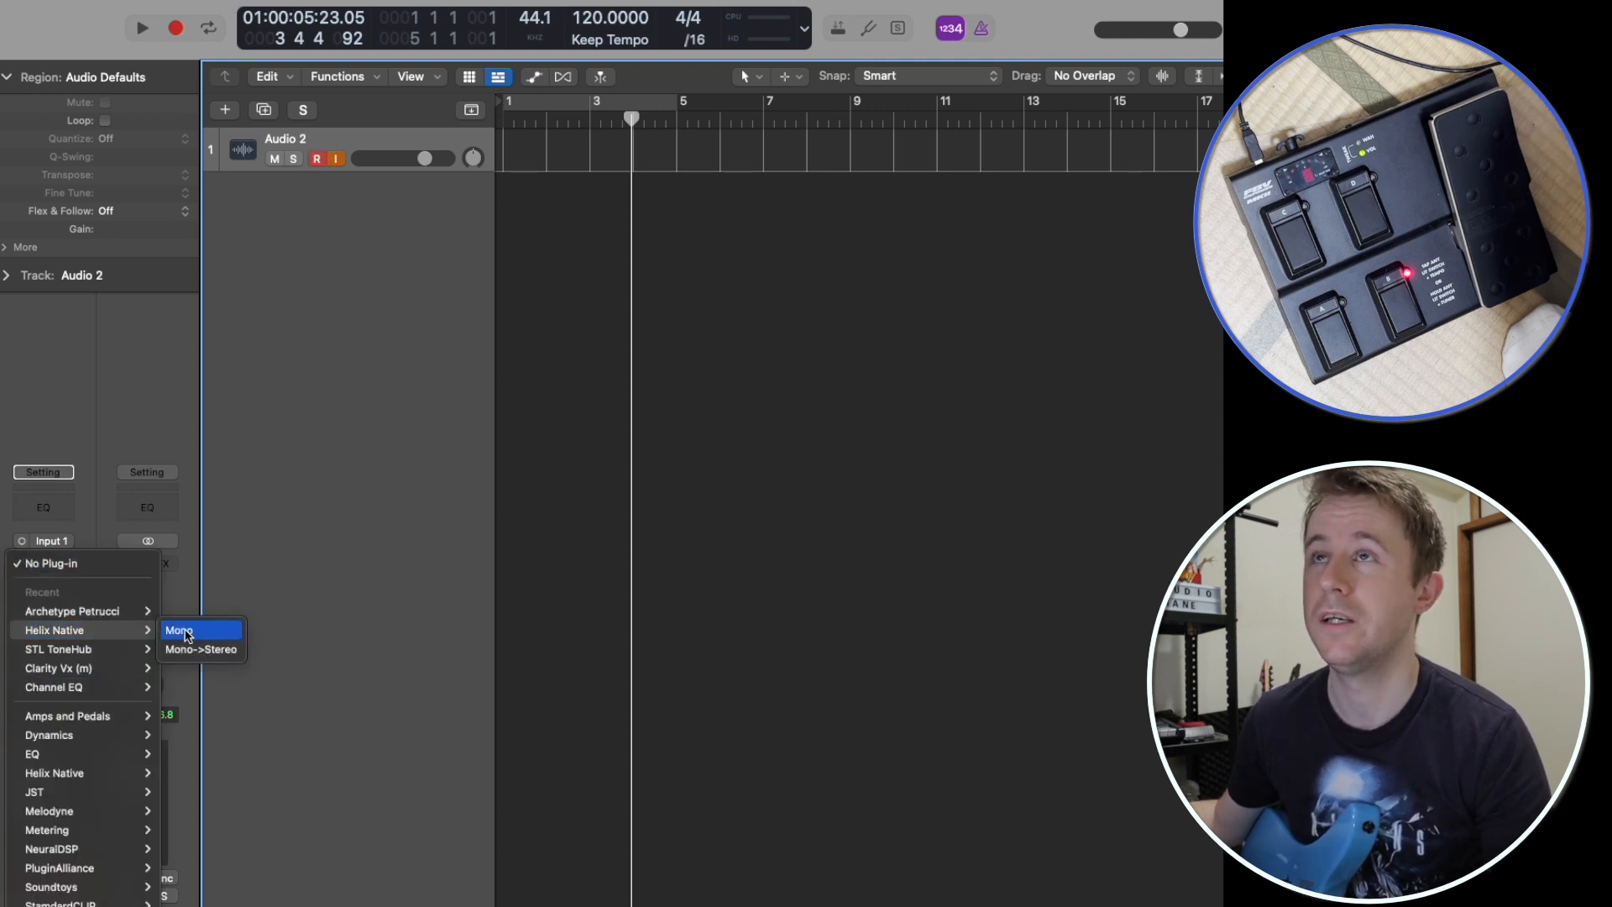
click(185, 631)
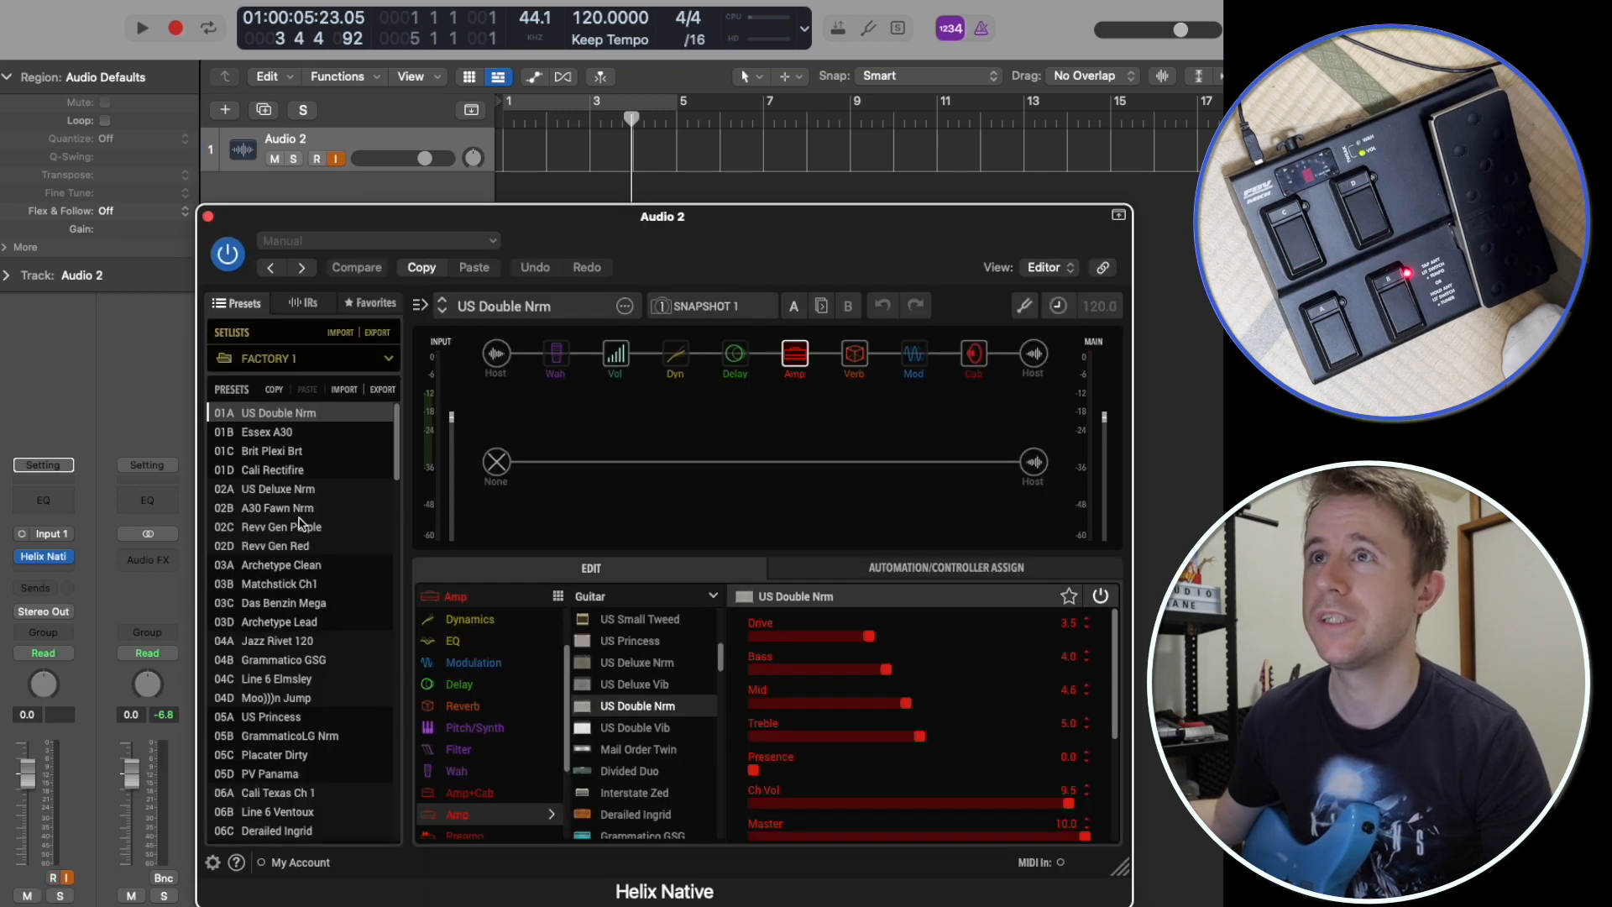
click(304, 546)
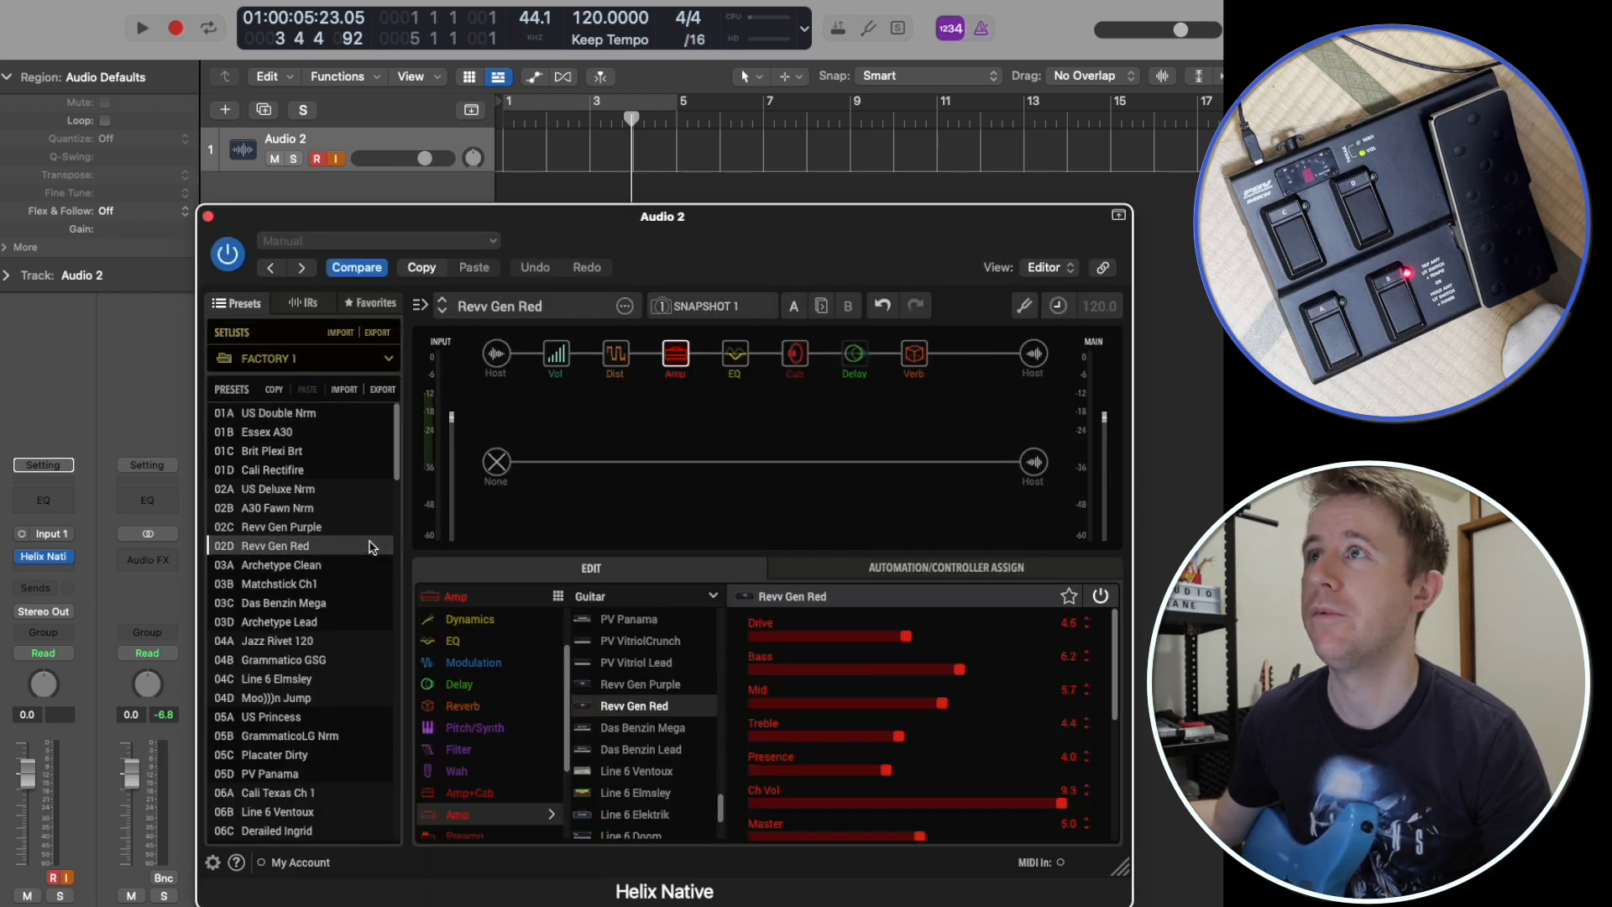
drag(760, 217, 742, 254)
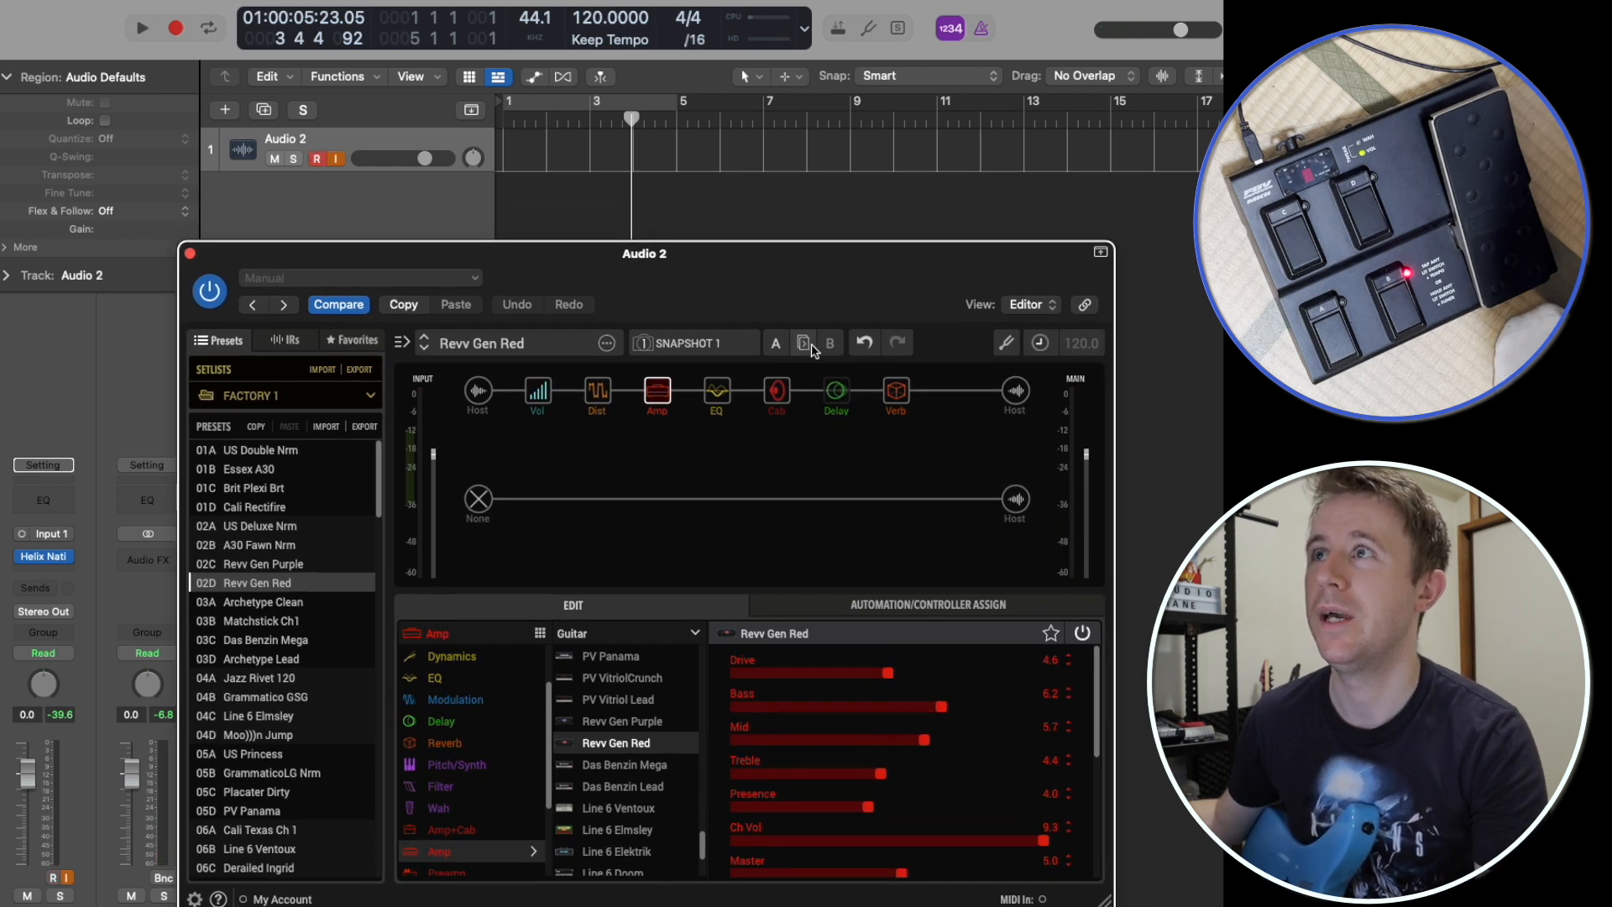
Step: Assign the Delay block's automation bypass to Switch 1 and close Helix Native
click(835, 392)
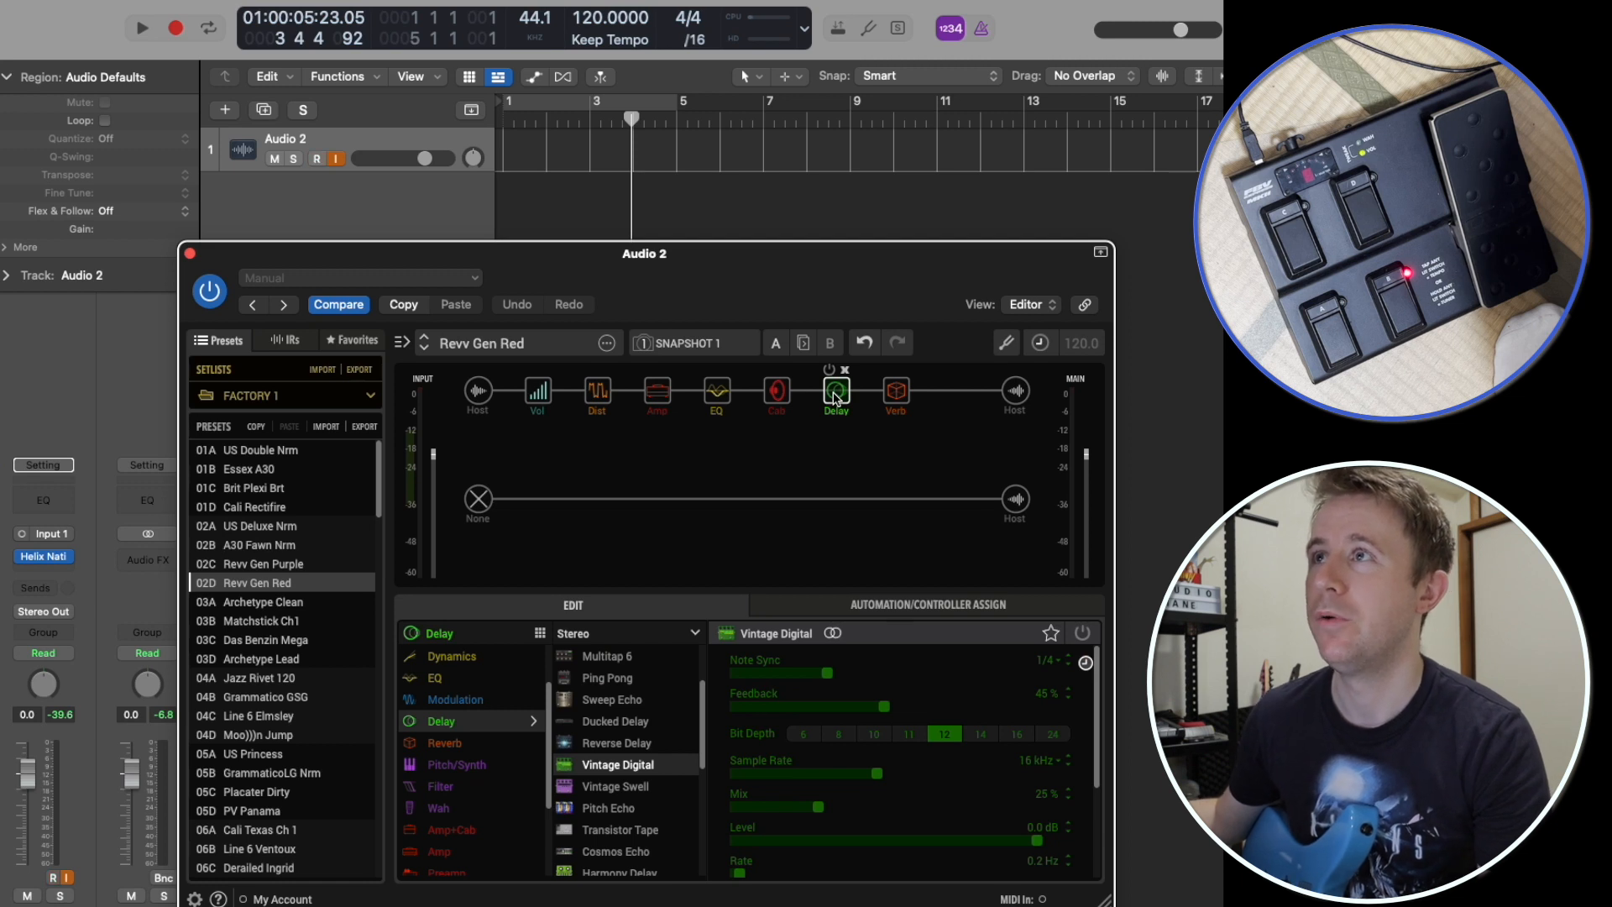
right_click(836, 398)
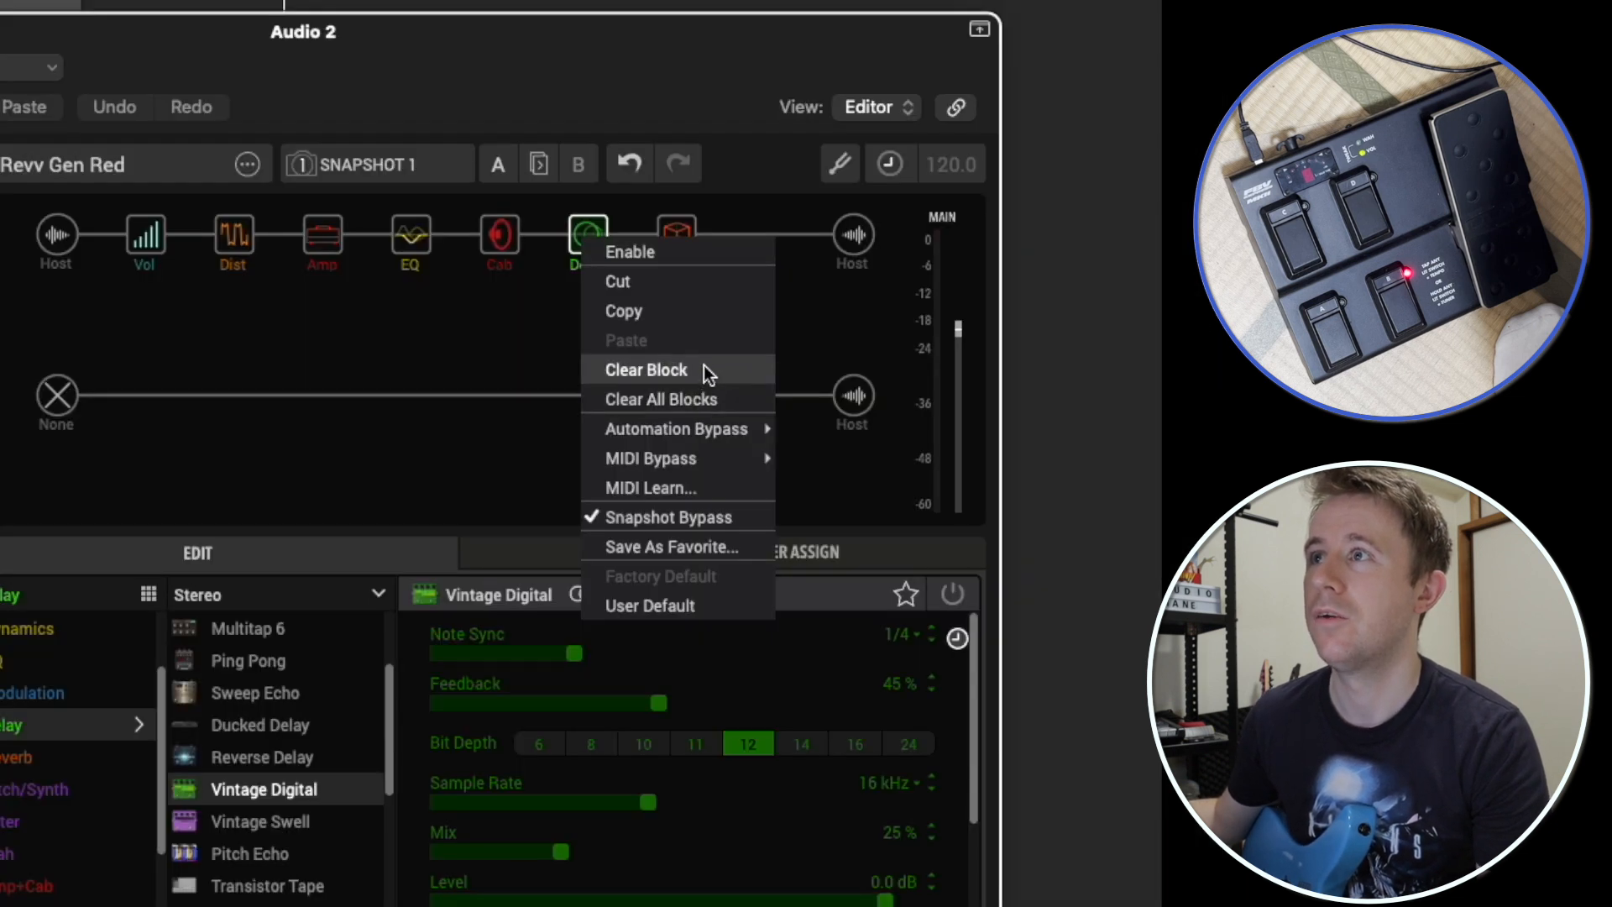
mouse_move(918, 524)
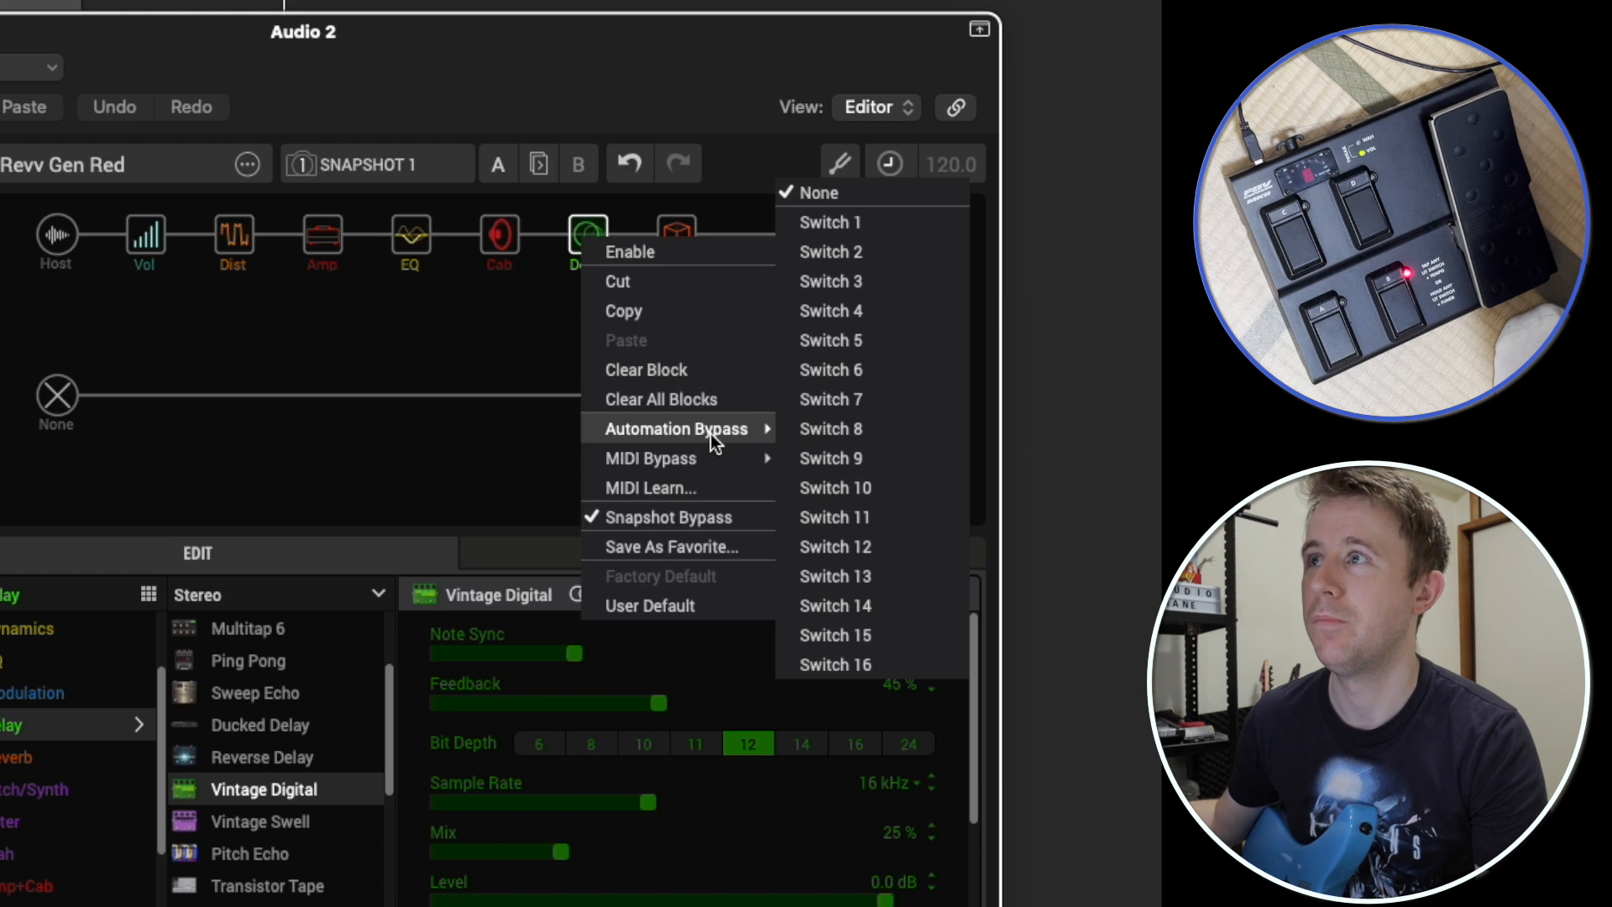
click(845, 222)
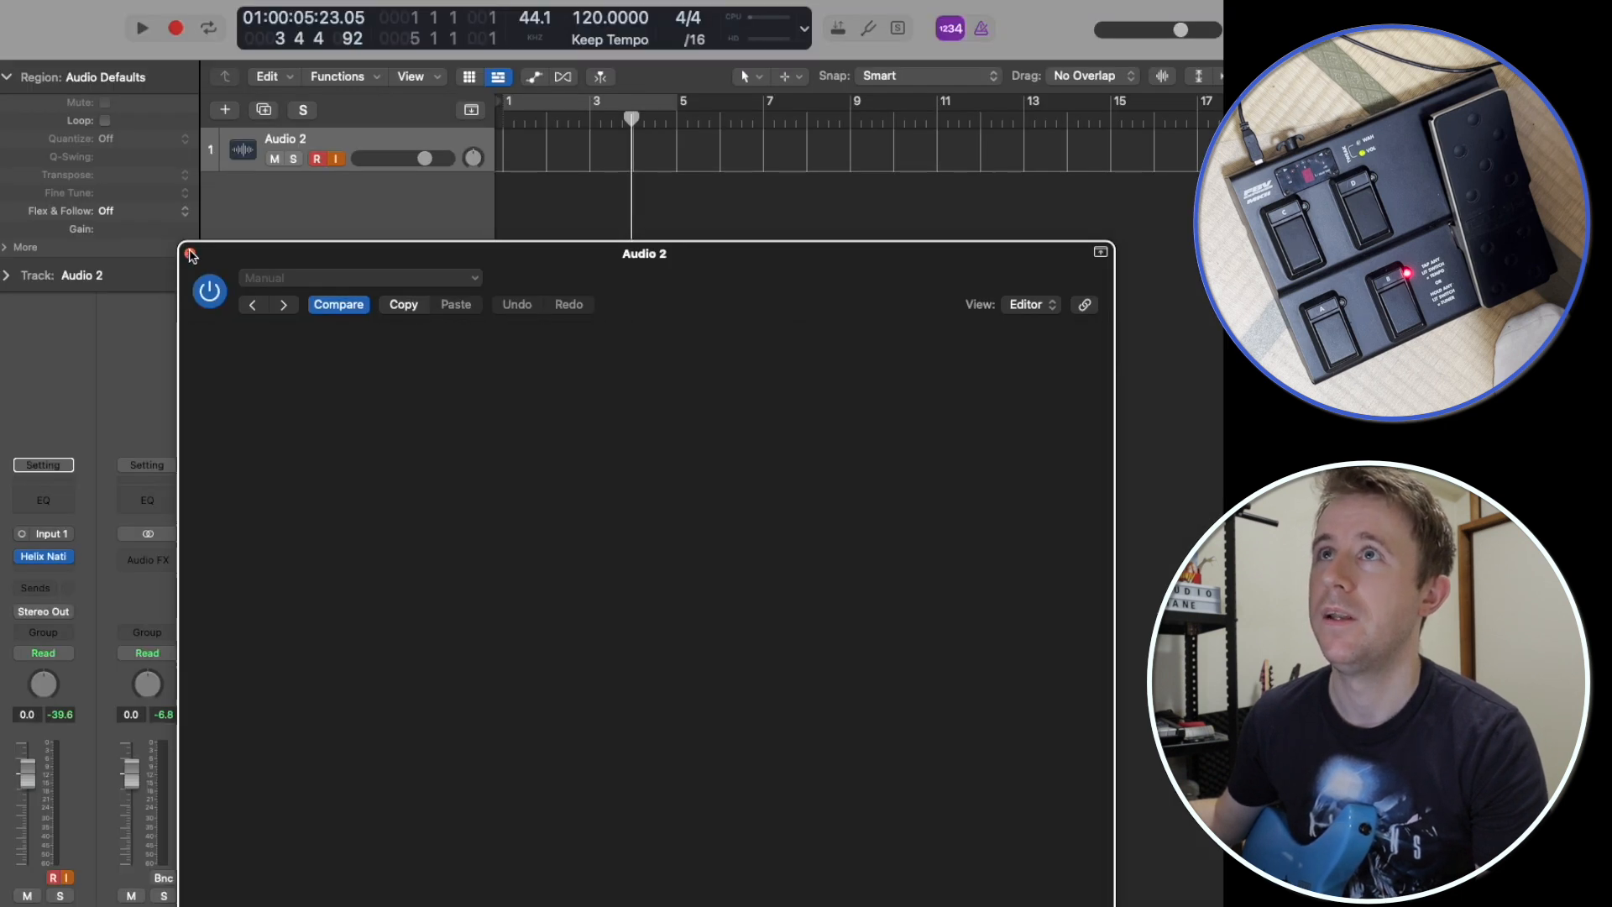
click(190, 253)
Step: Show the Audio 2 track automation and set its lane to Helix Native's Switch 01 parameter
key(a)
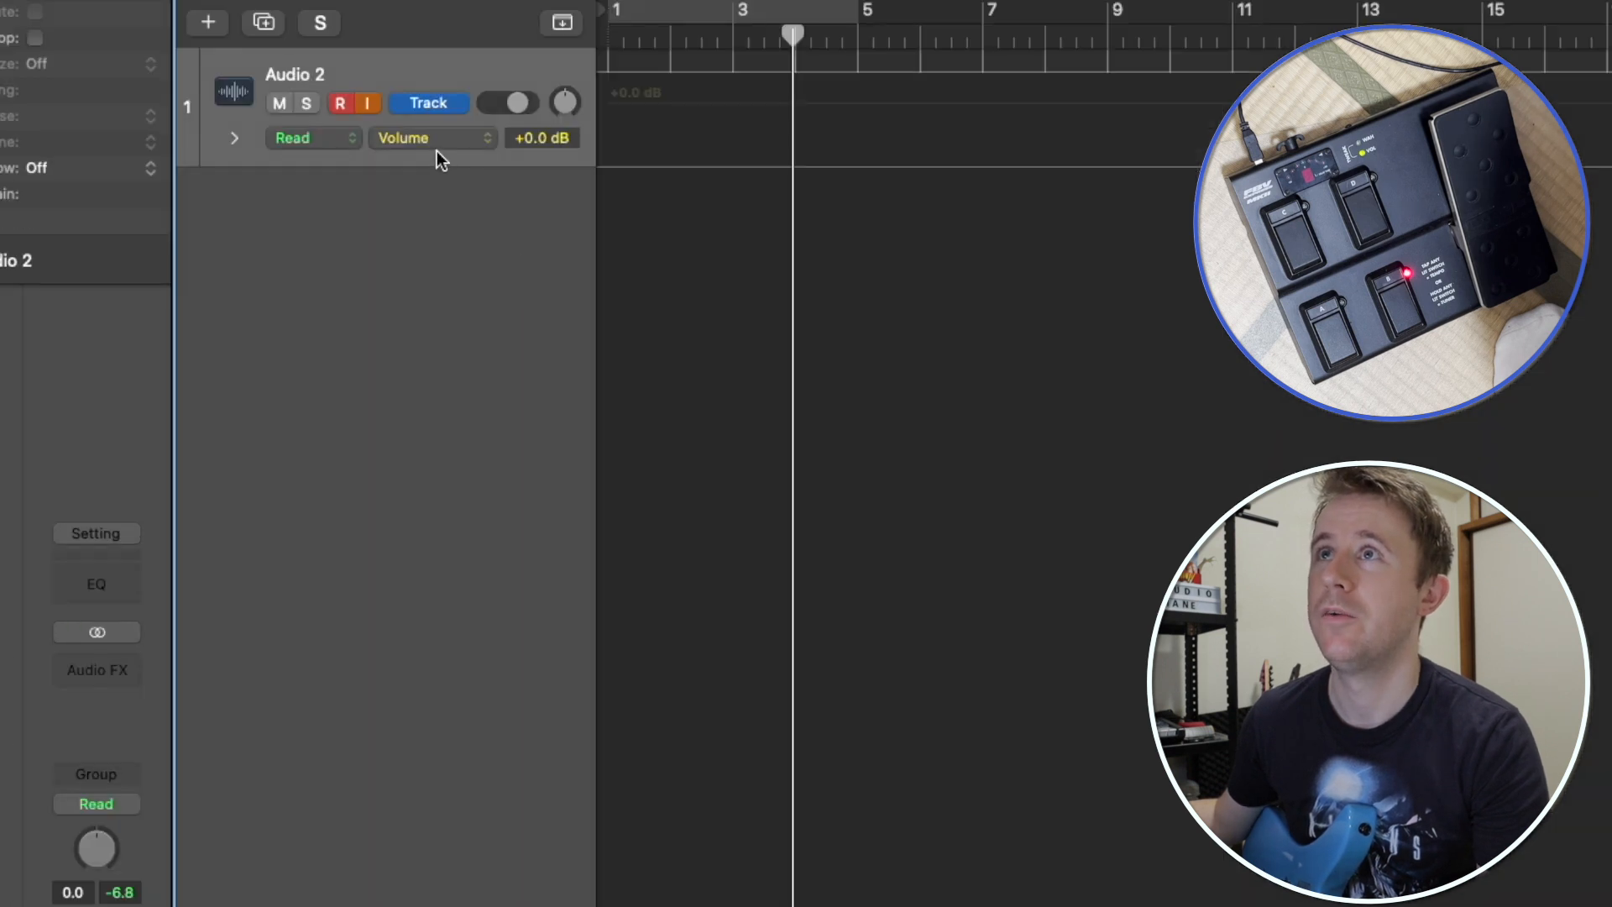
click(437, 148)
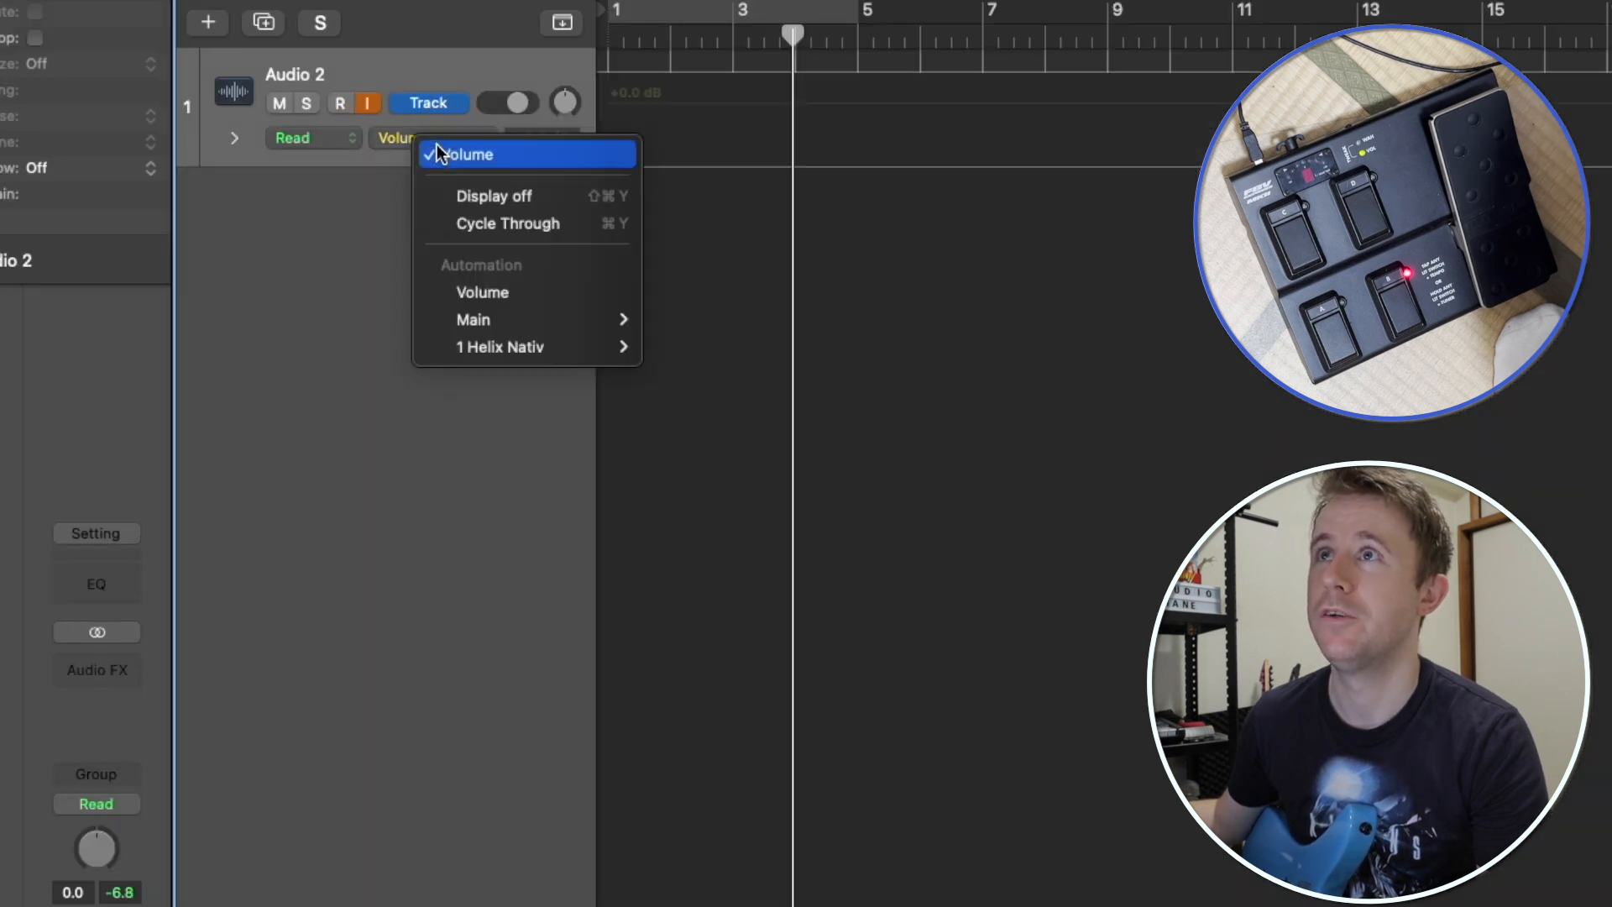
mouse_move(533, 346)
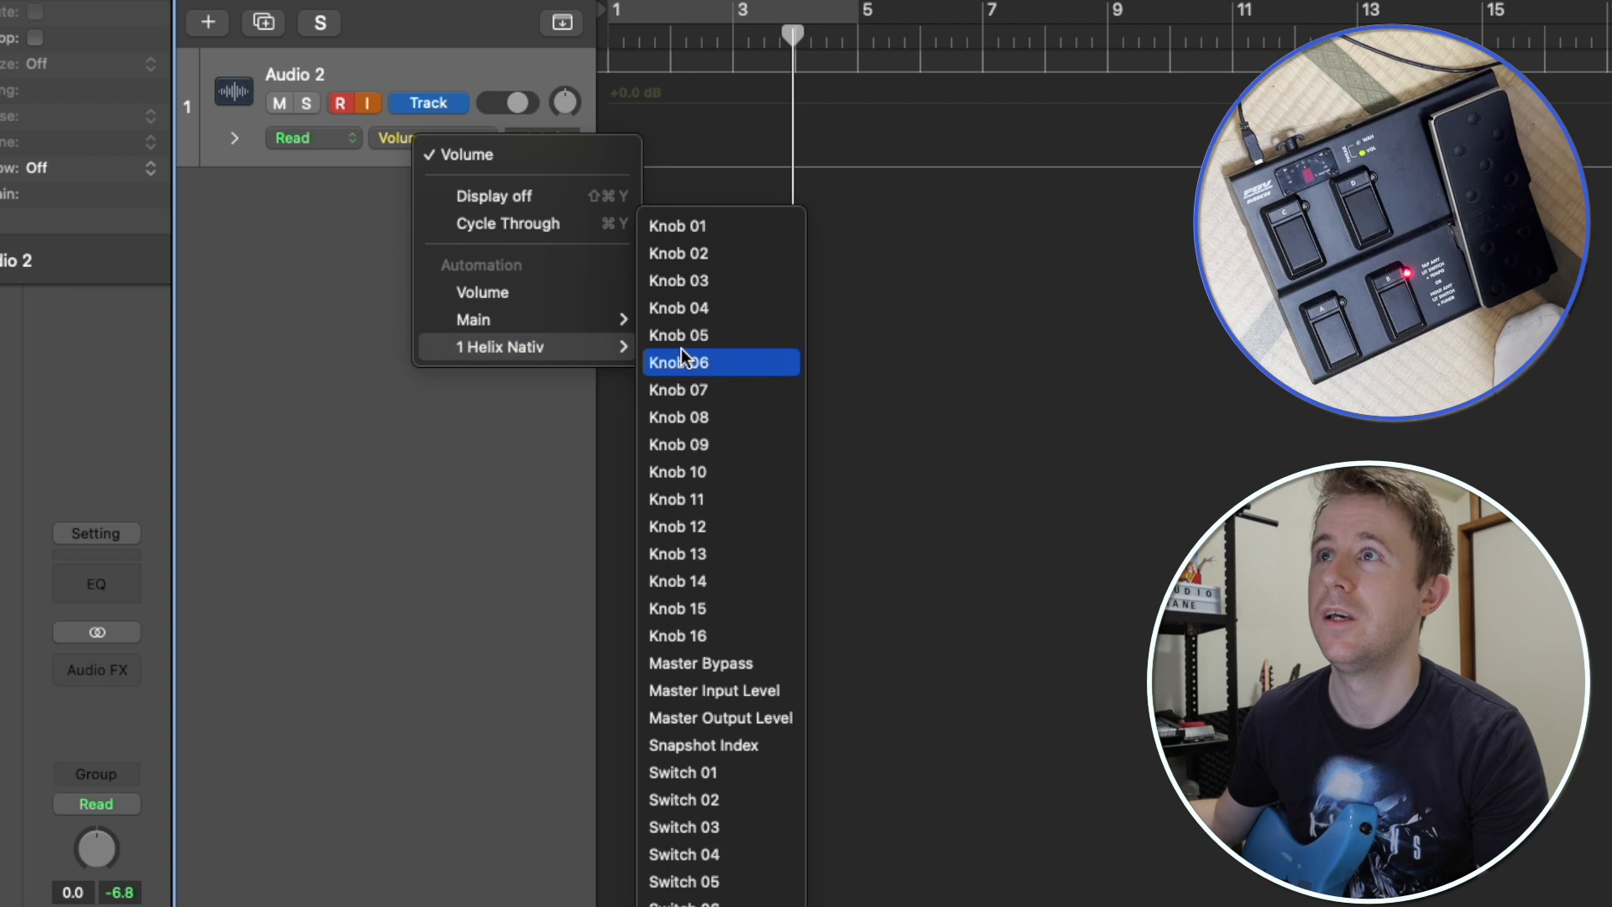
click(677, 771)
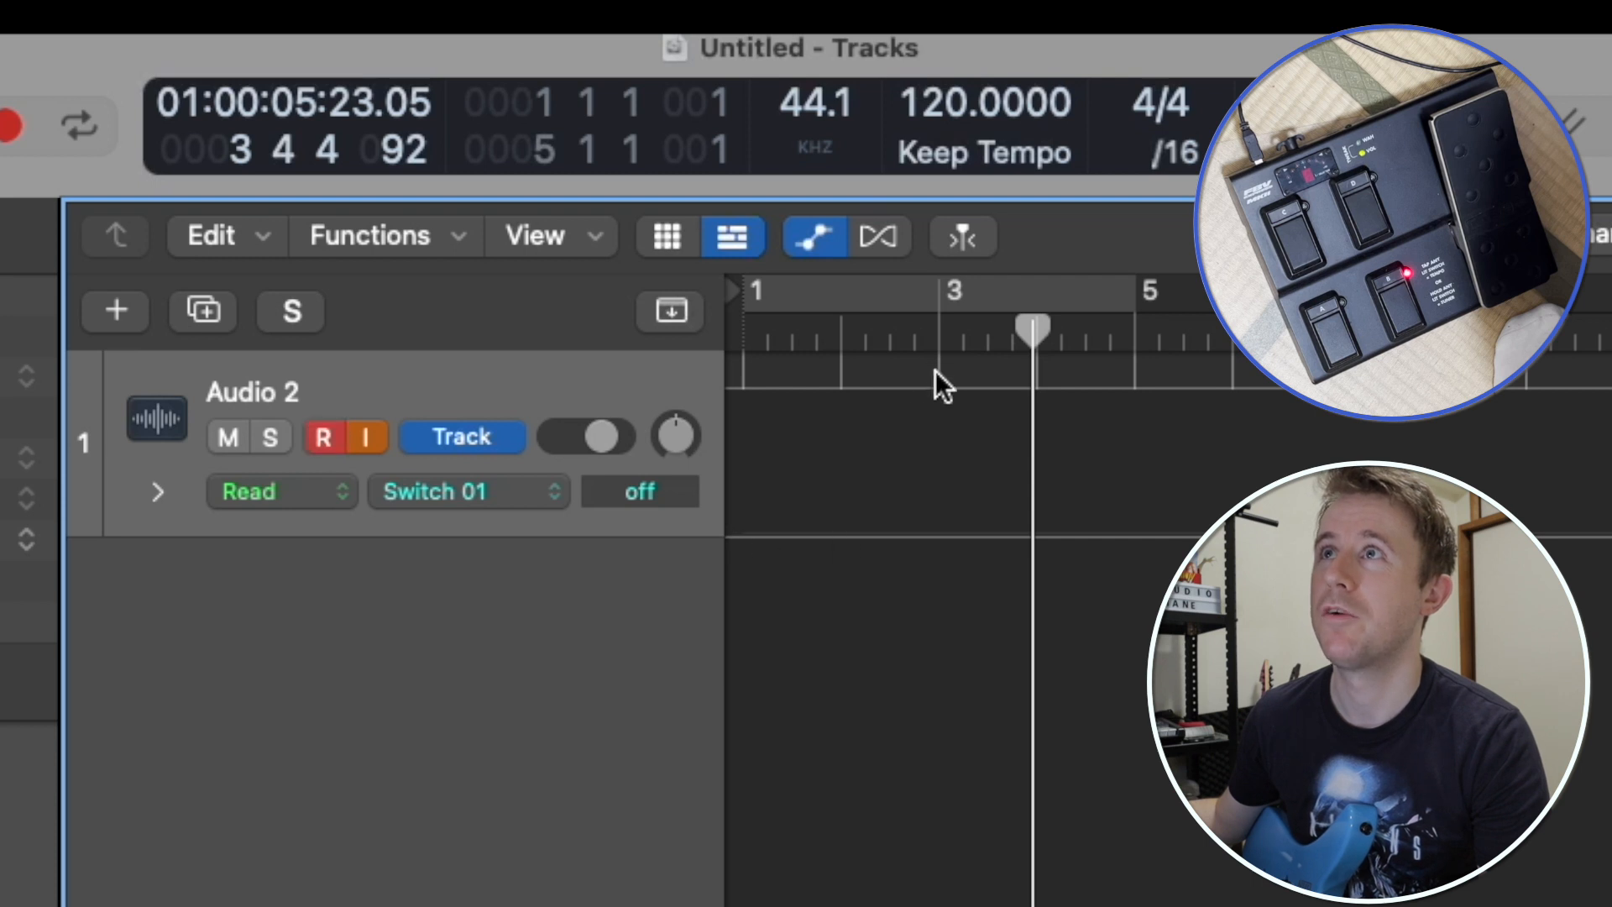
Step: Draw Switch 01 automation that turns on at bar 3 and off at bar 7, and play it back
click(938, 335)
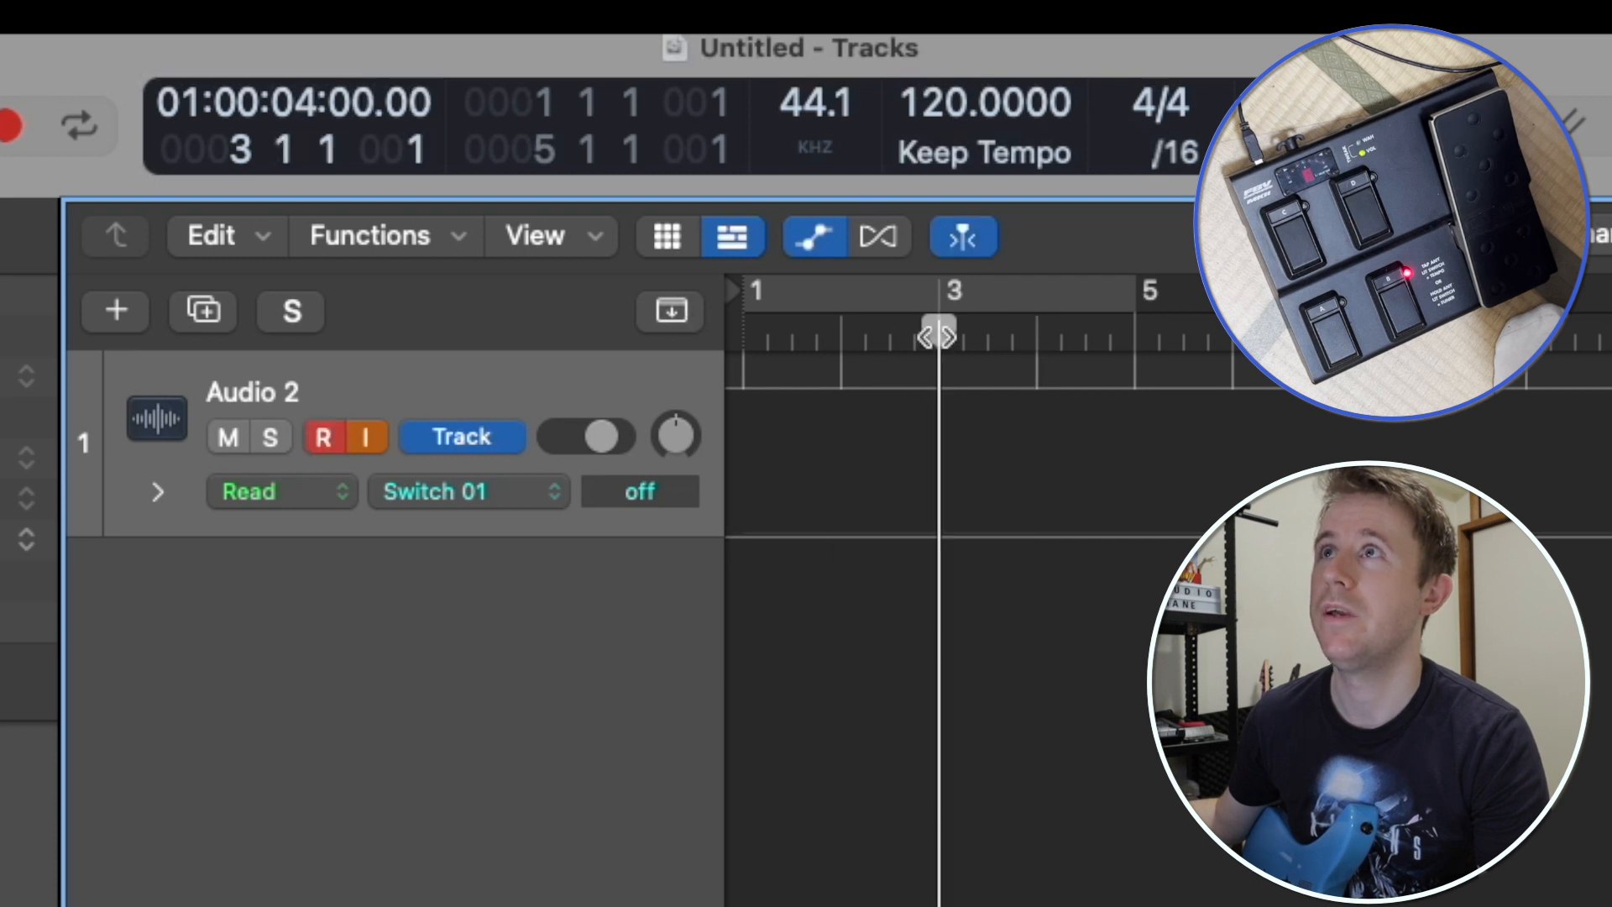
click(939, 532)
drag(957, 538, 947, 479)
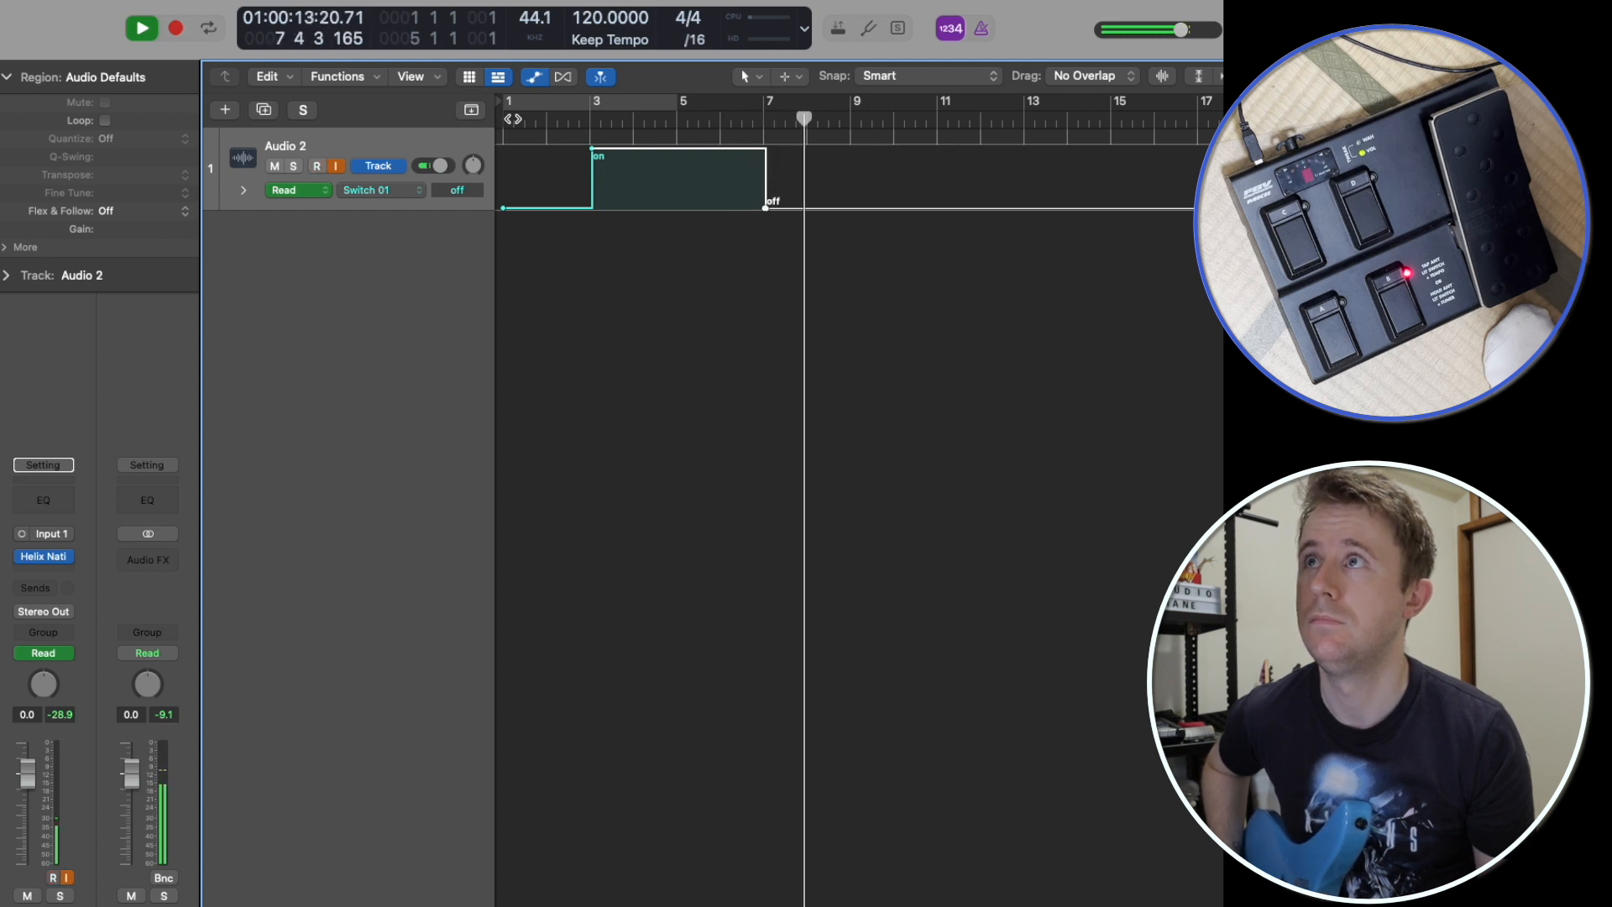
key(space)
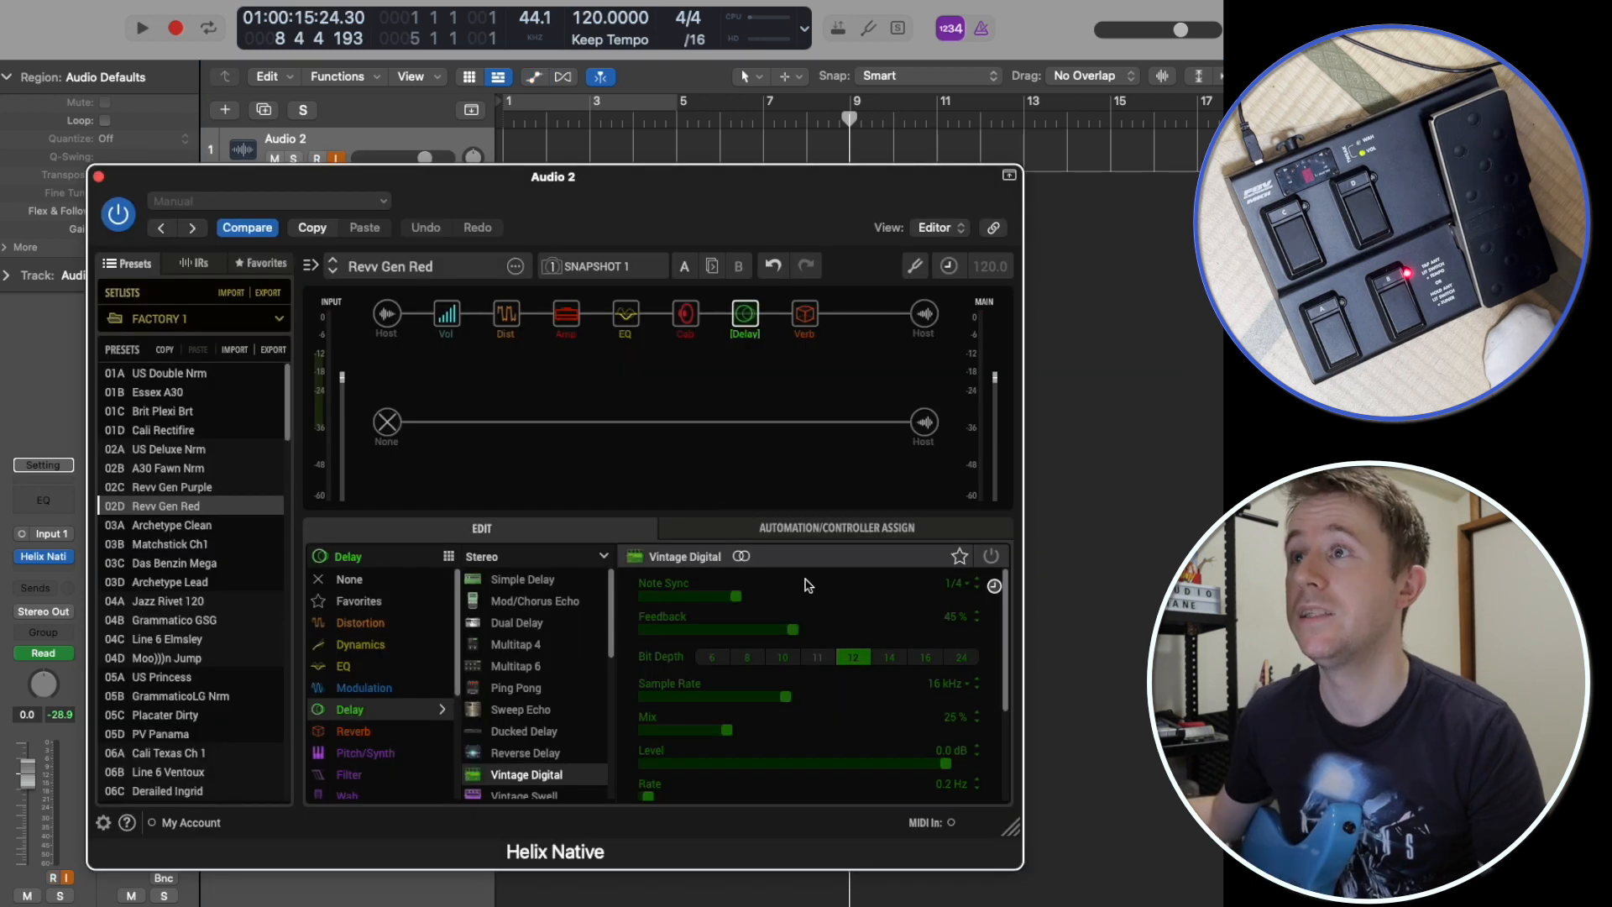
Step: Enable the Delay block, assign the Vintage Digital delay's Mix parameter to automation Knob 1, and close Helix Native
click(733, 293)
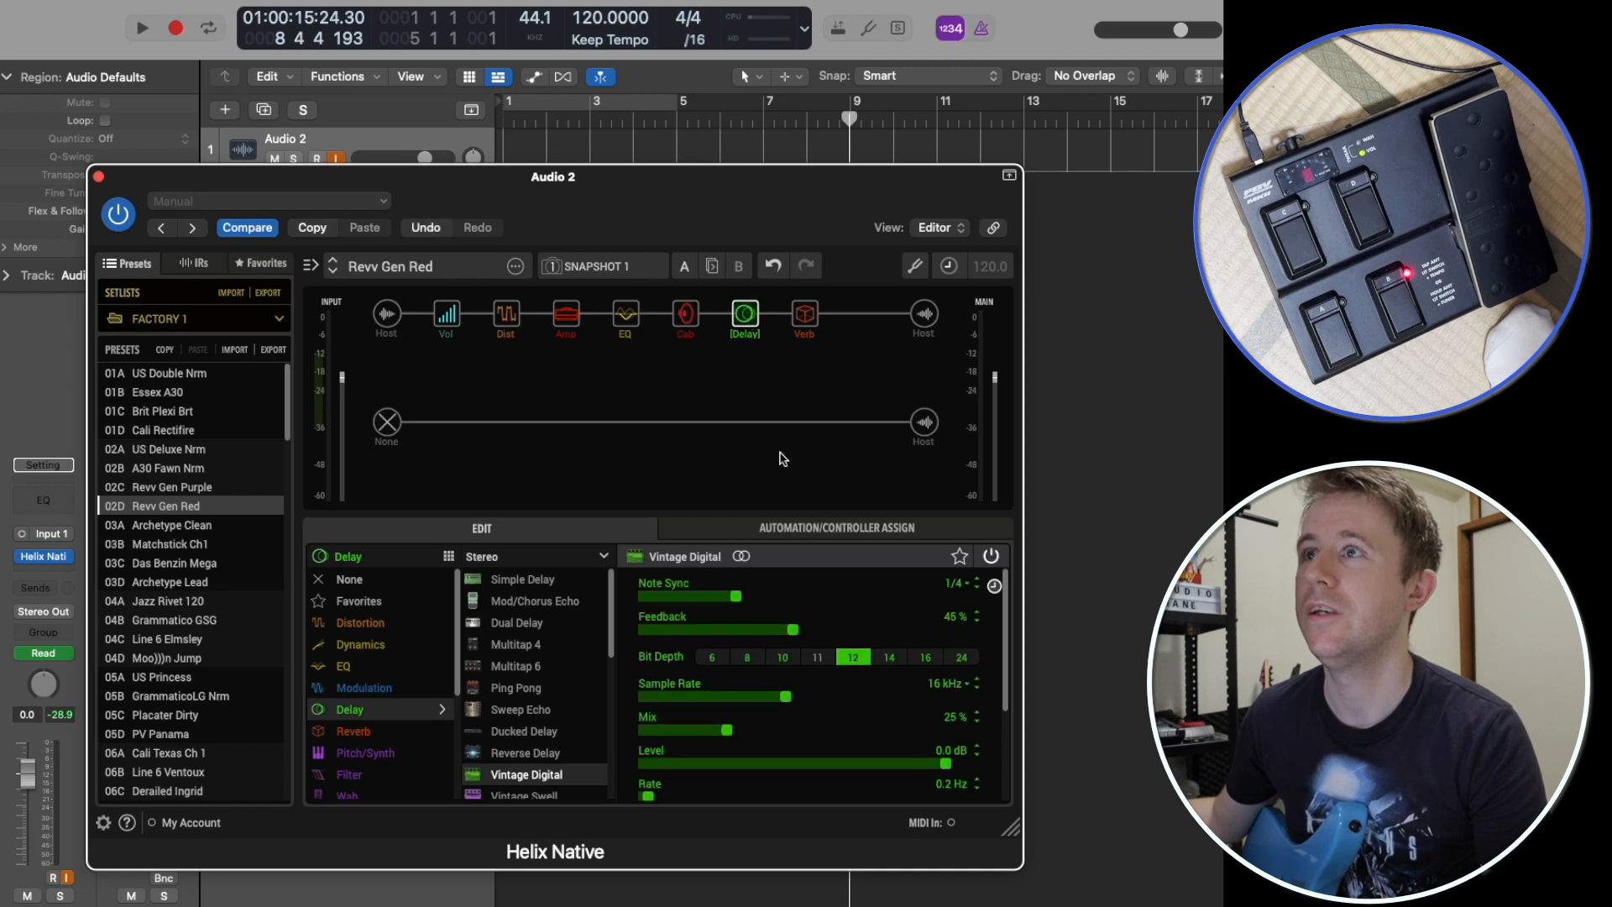
right_click(713, 732)
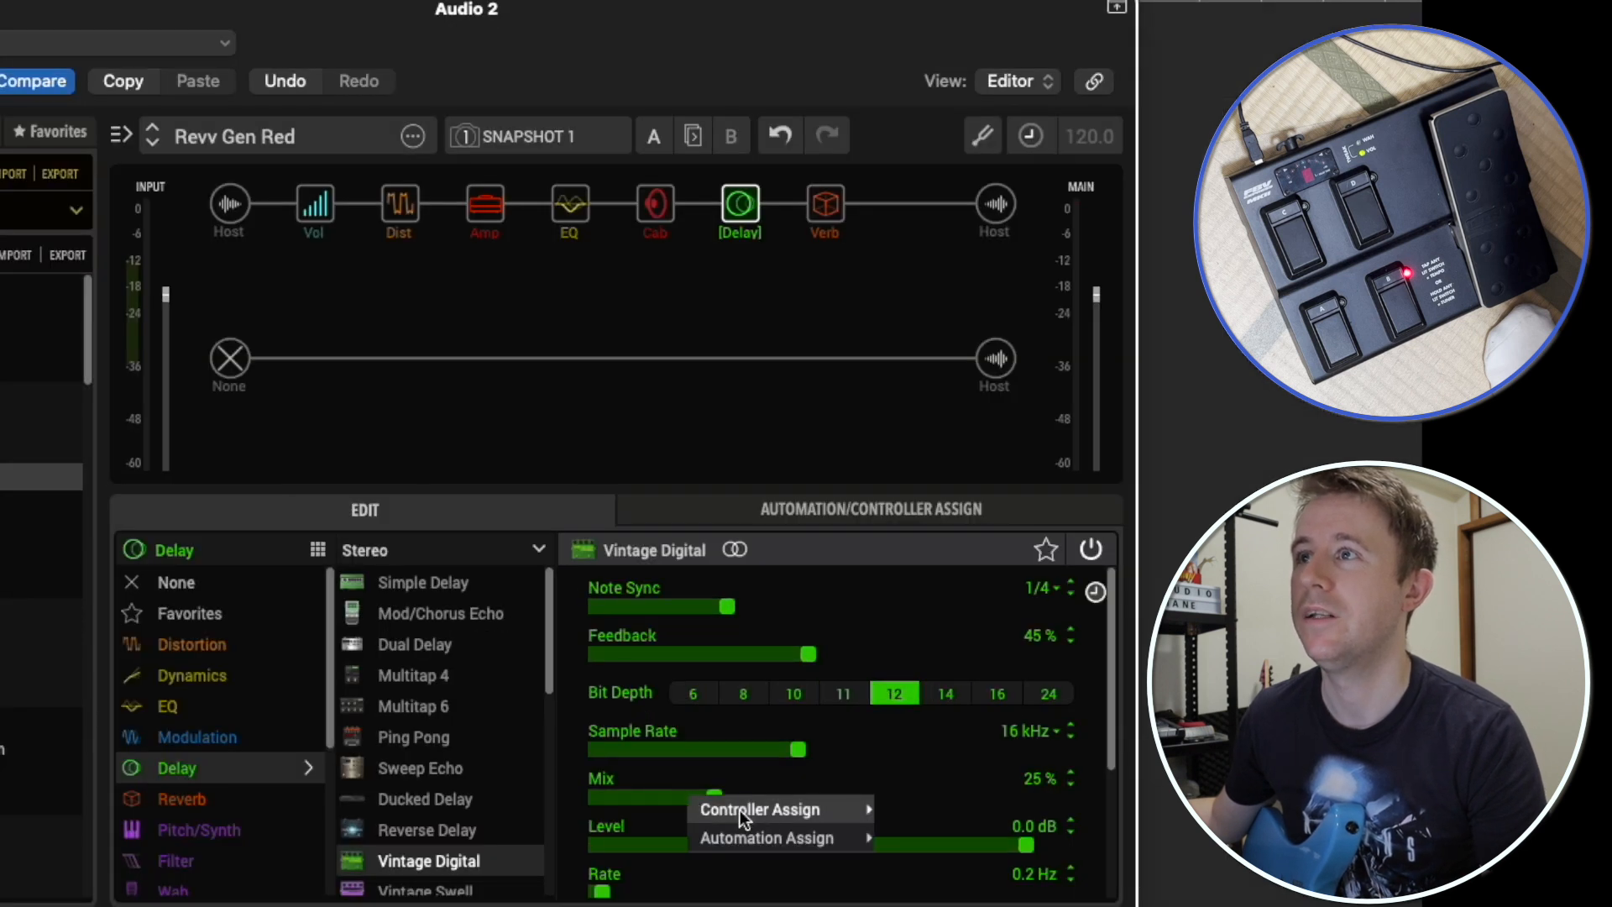
mouse_move(779, 753)
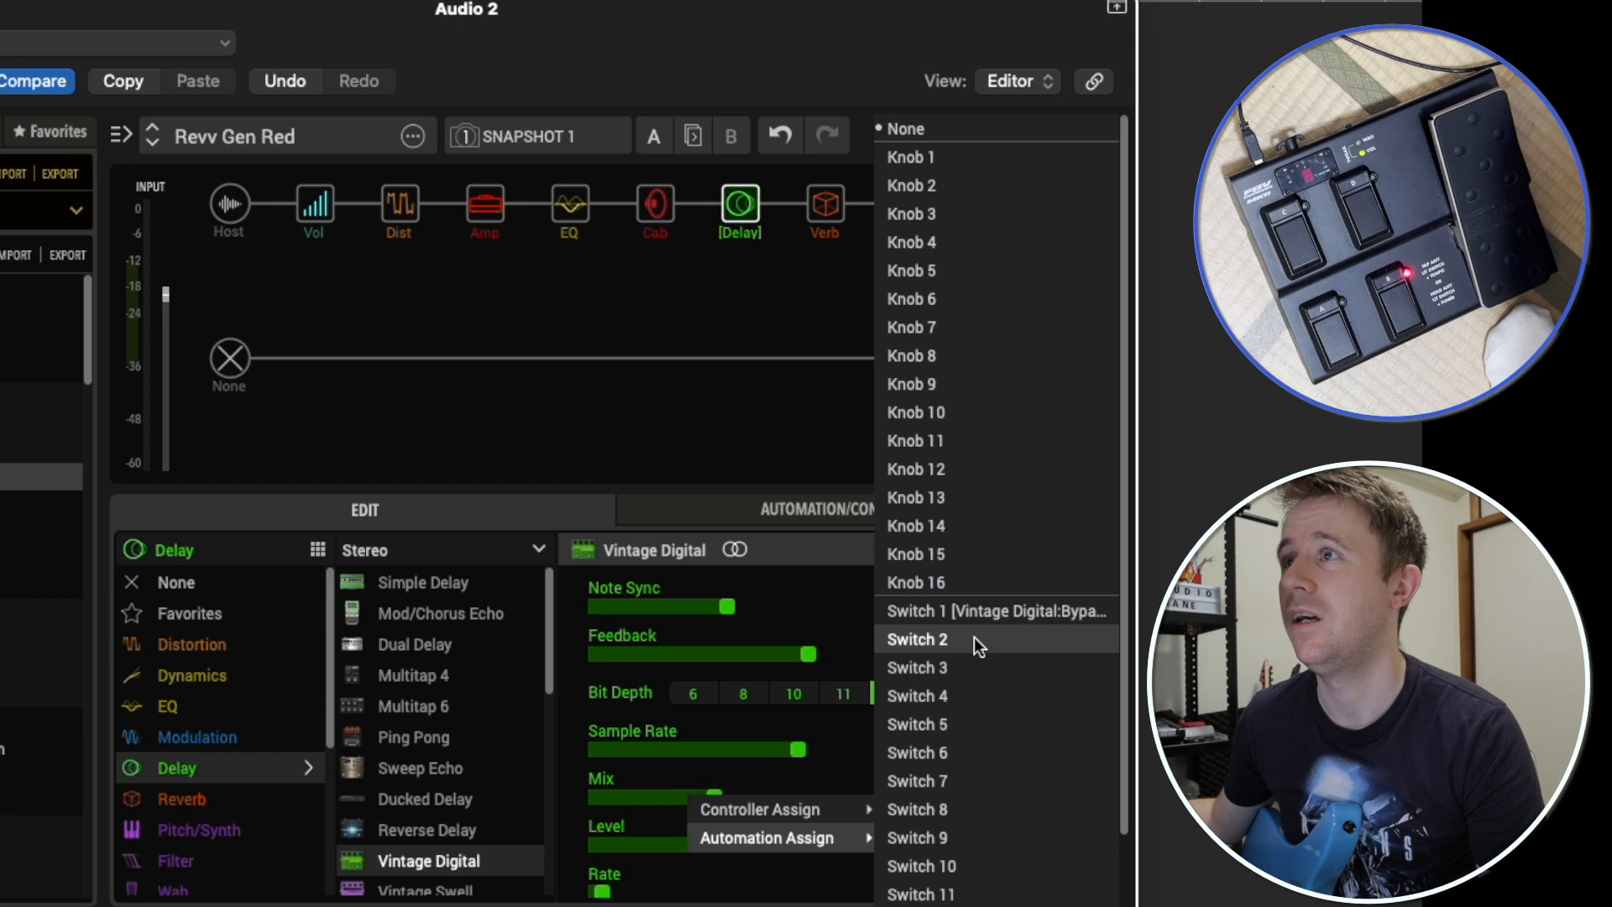
click(913, 161)
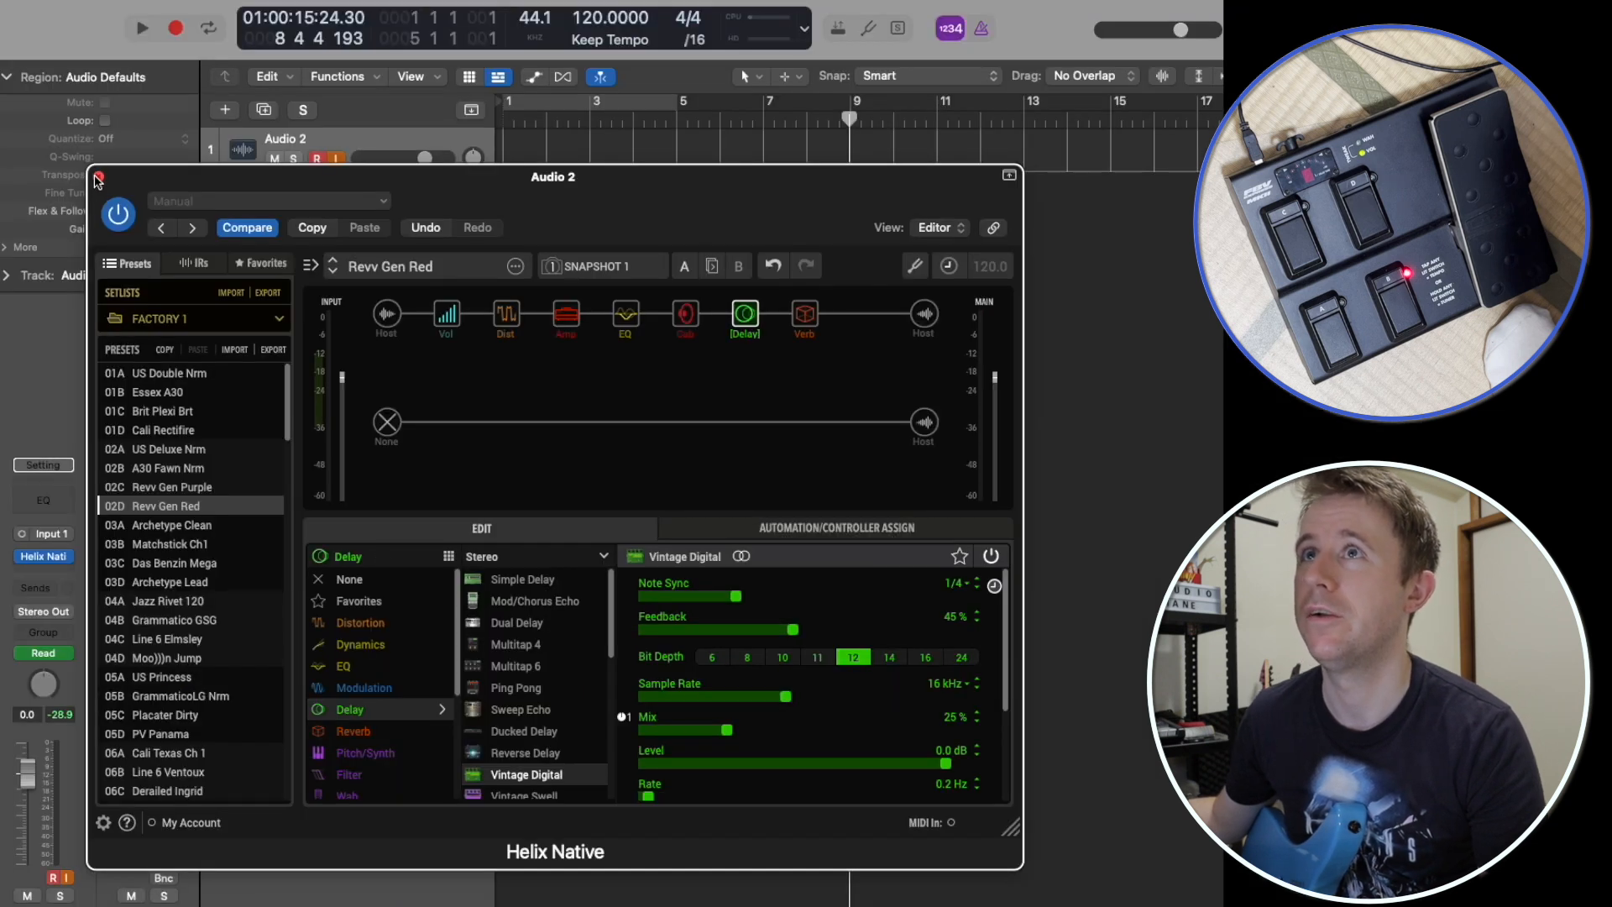
click(98, 177)
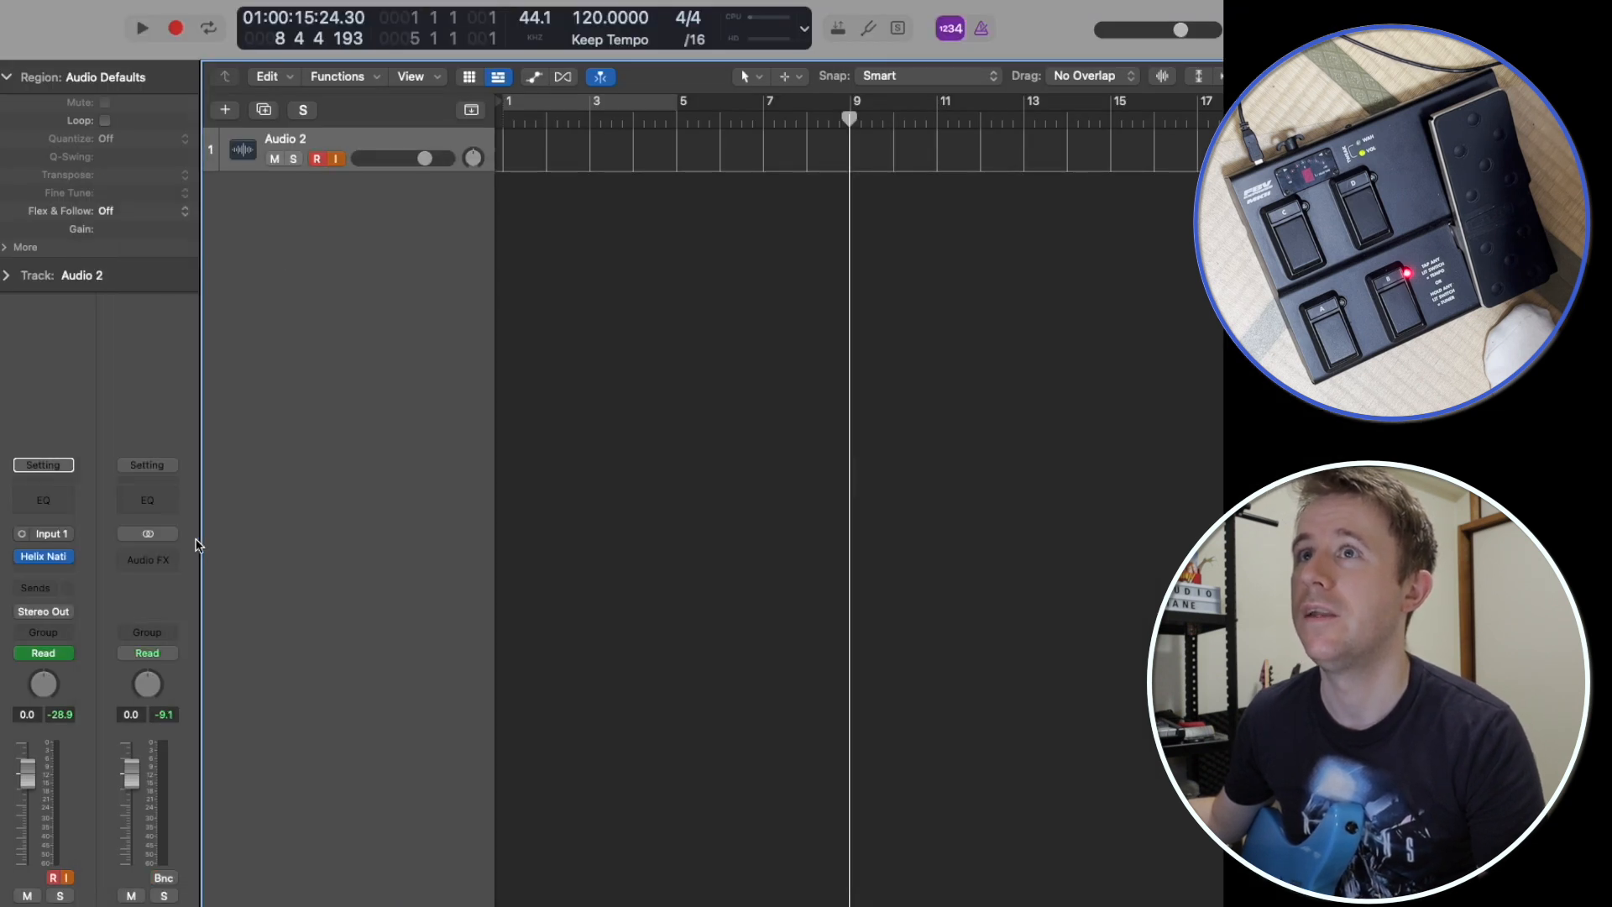
Step: Show the Audio 2 track automation again and switch its lane to Helix Native's Knob 01 parameter
key(a)
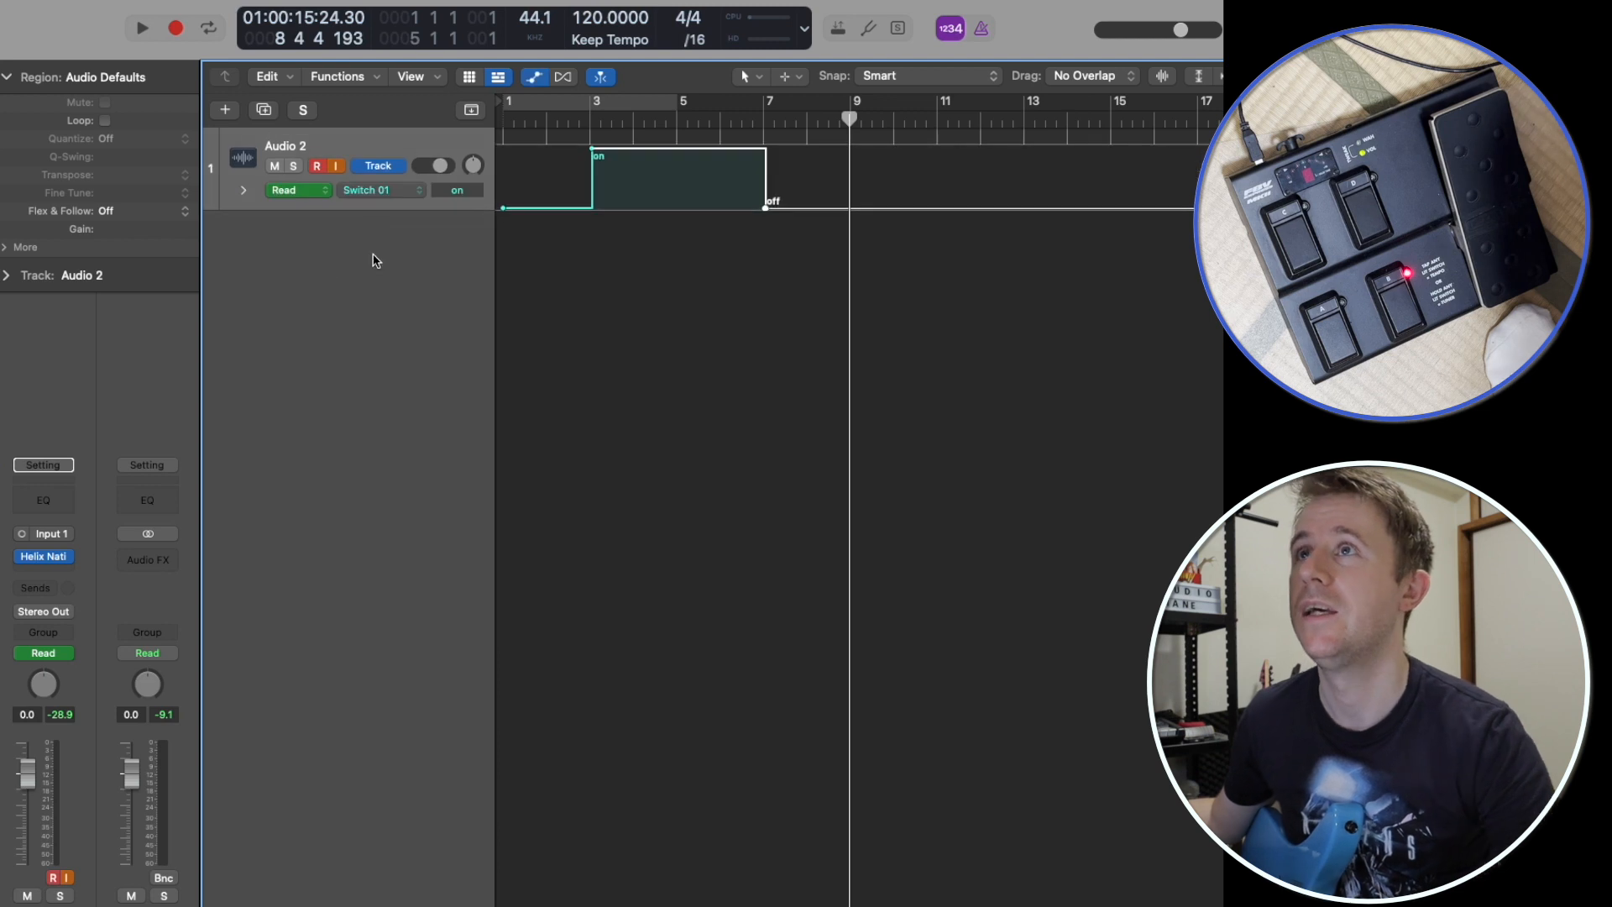
click(384, 190)
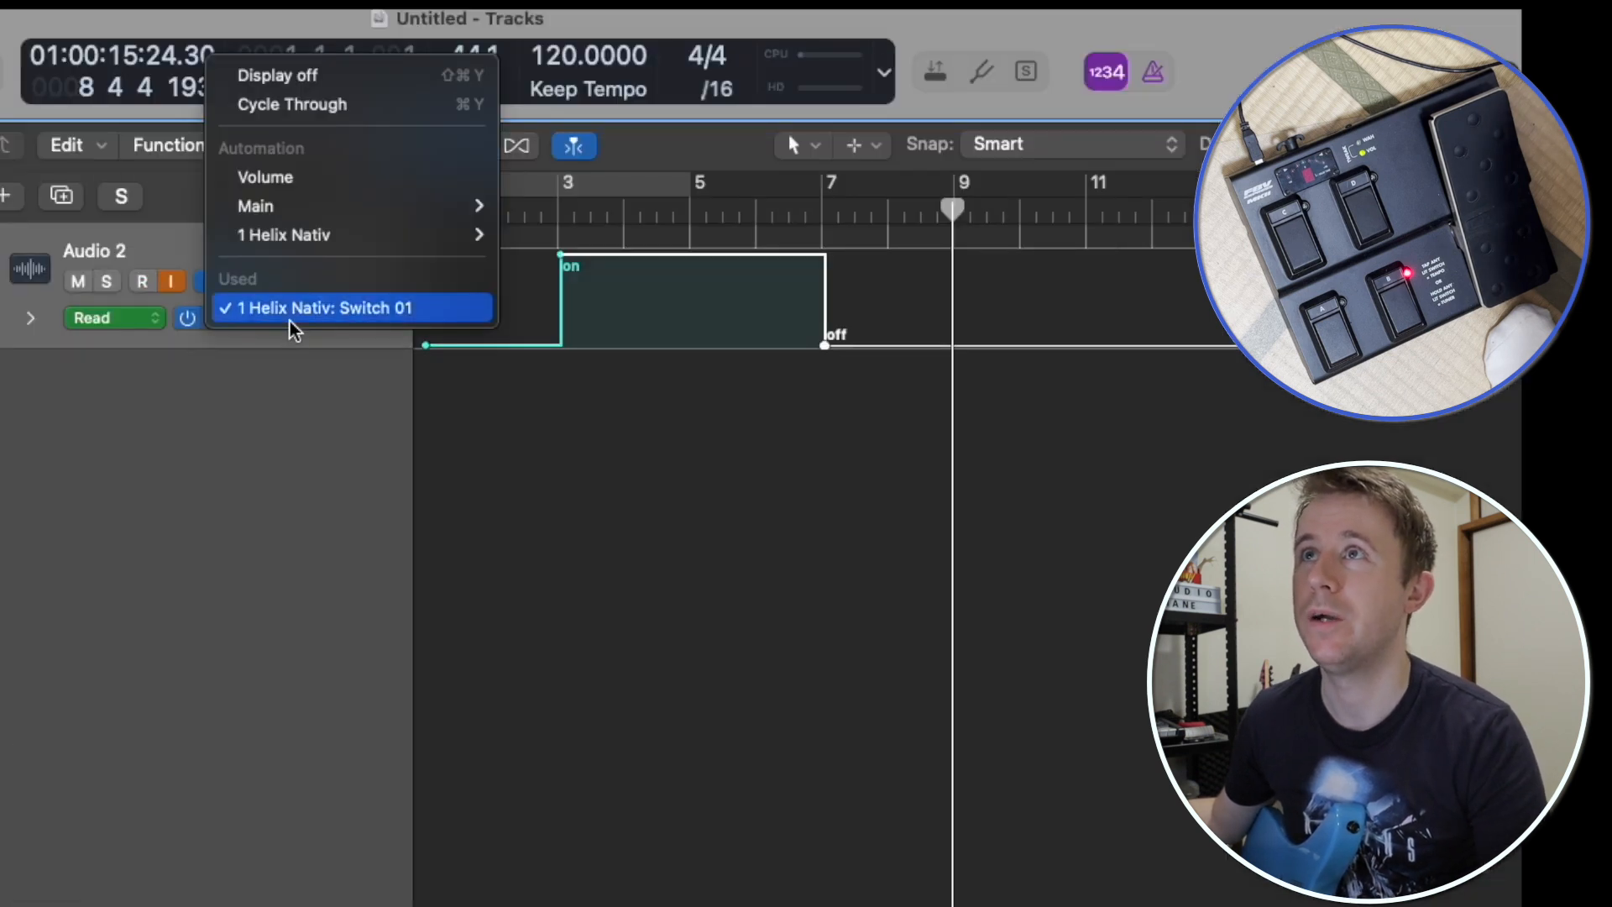
mouse_move(319, 238)
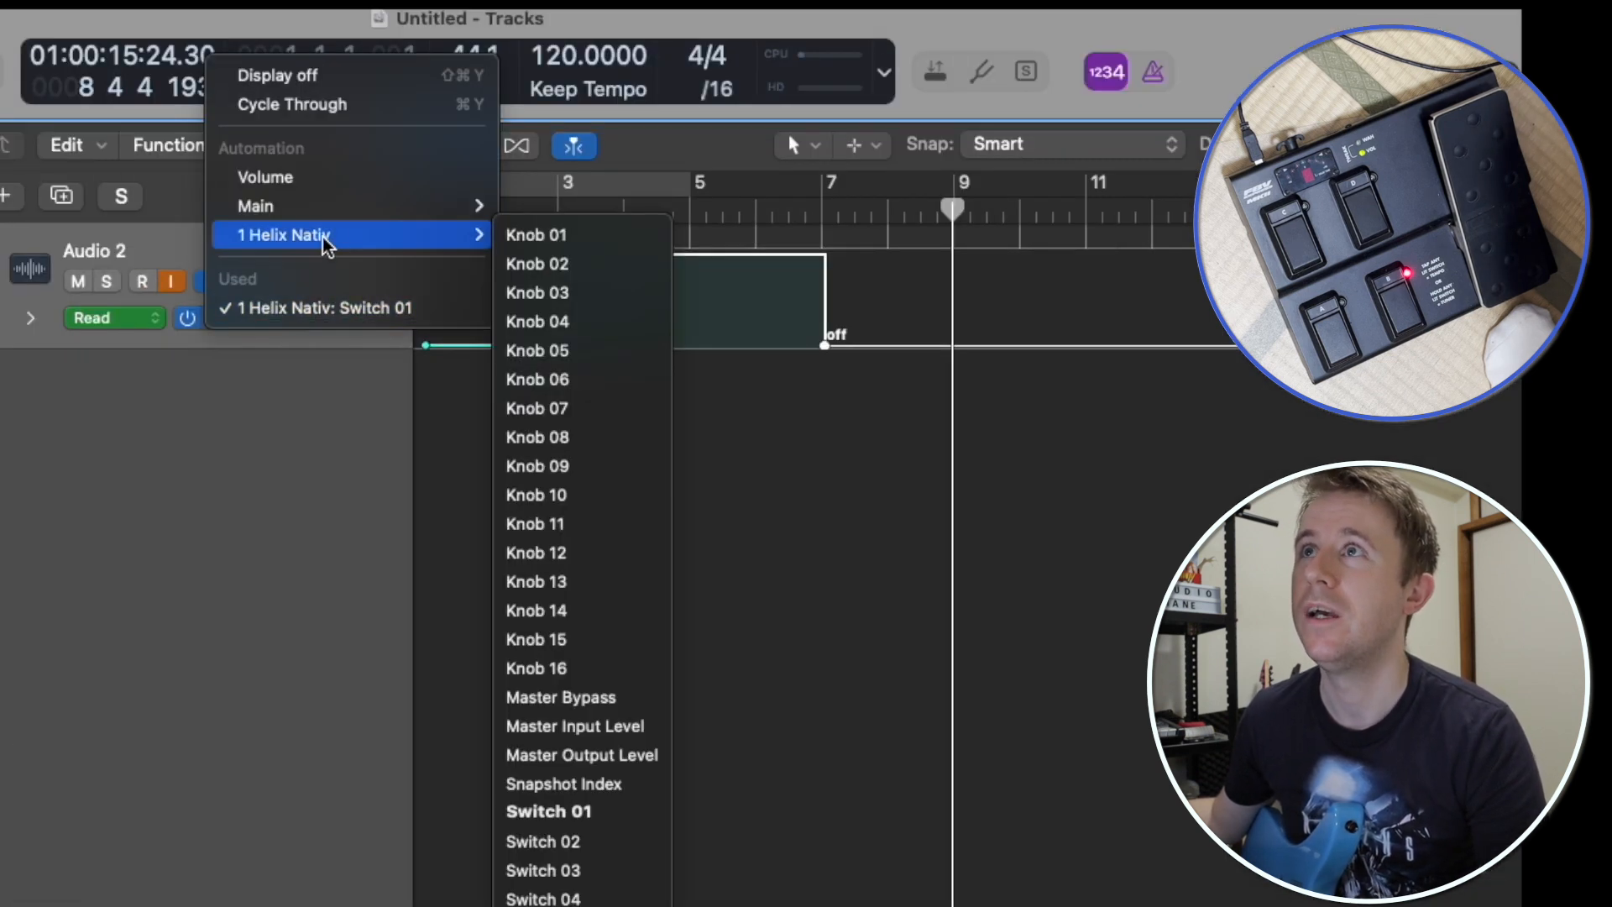
click(542, 237)
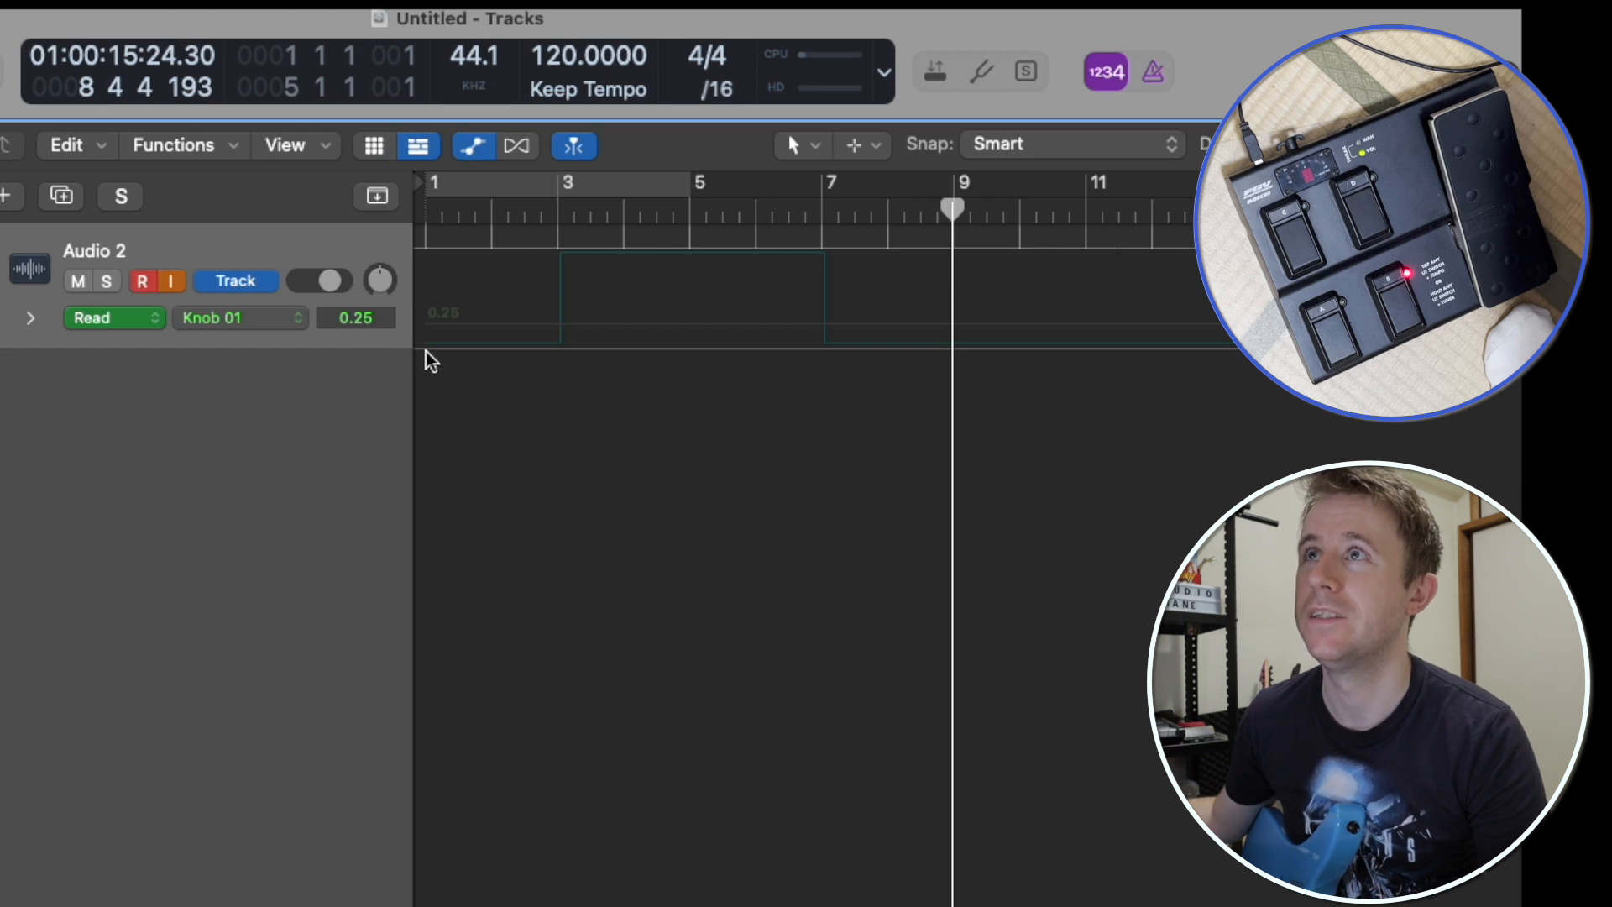
Step: Draw Knob 01 automation with points at 0.00 on bar 1, about 0.04 on bar 3 and 1.00 on bar 7
click(565, 344)
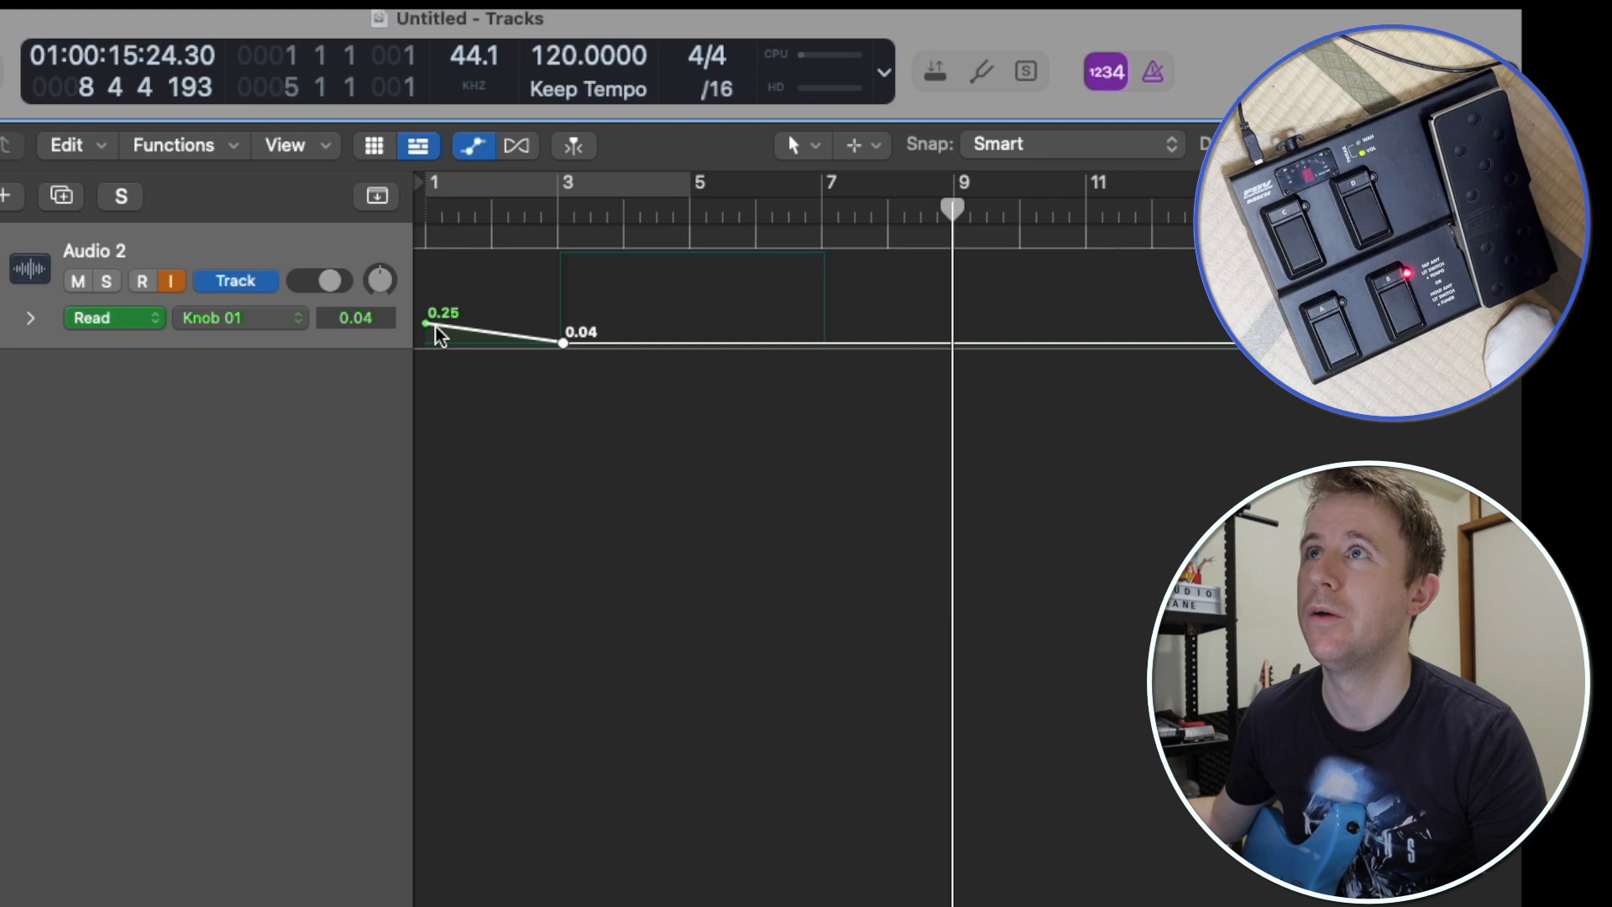
drag(428, 324, 425, 345)
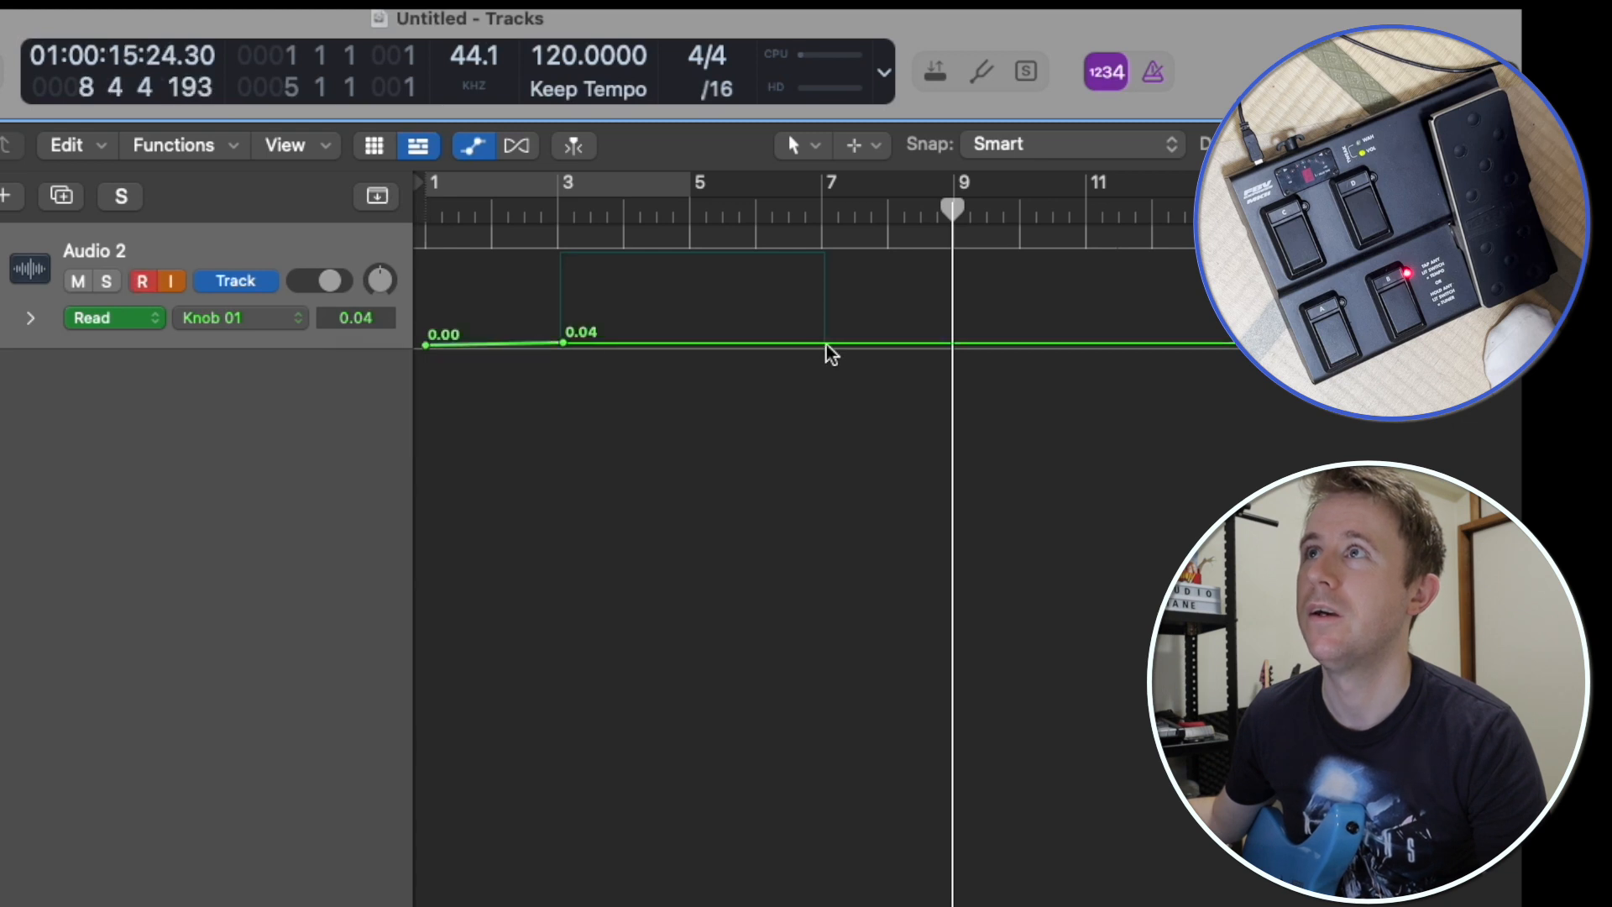
drag(823, 346, 821, 254)
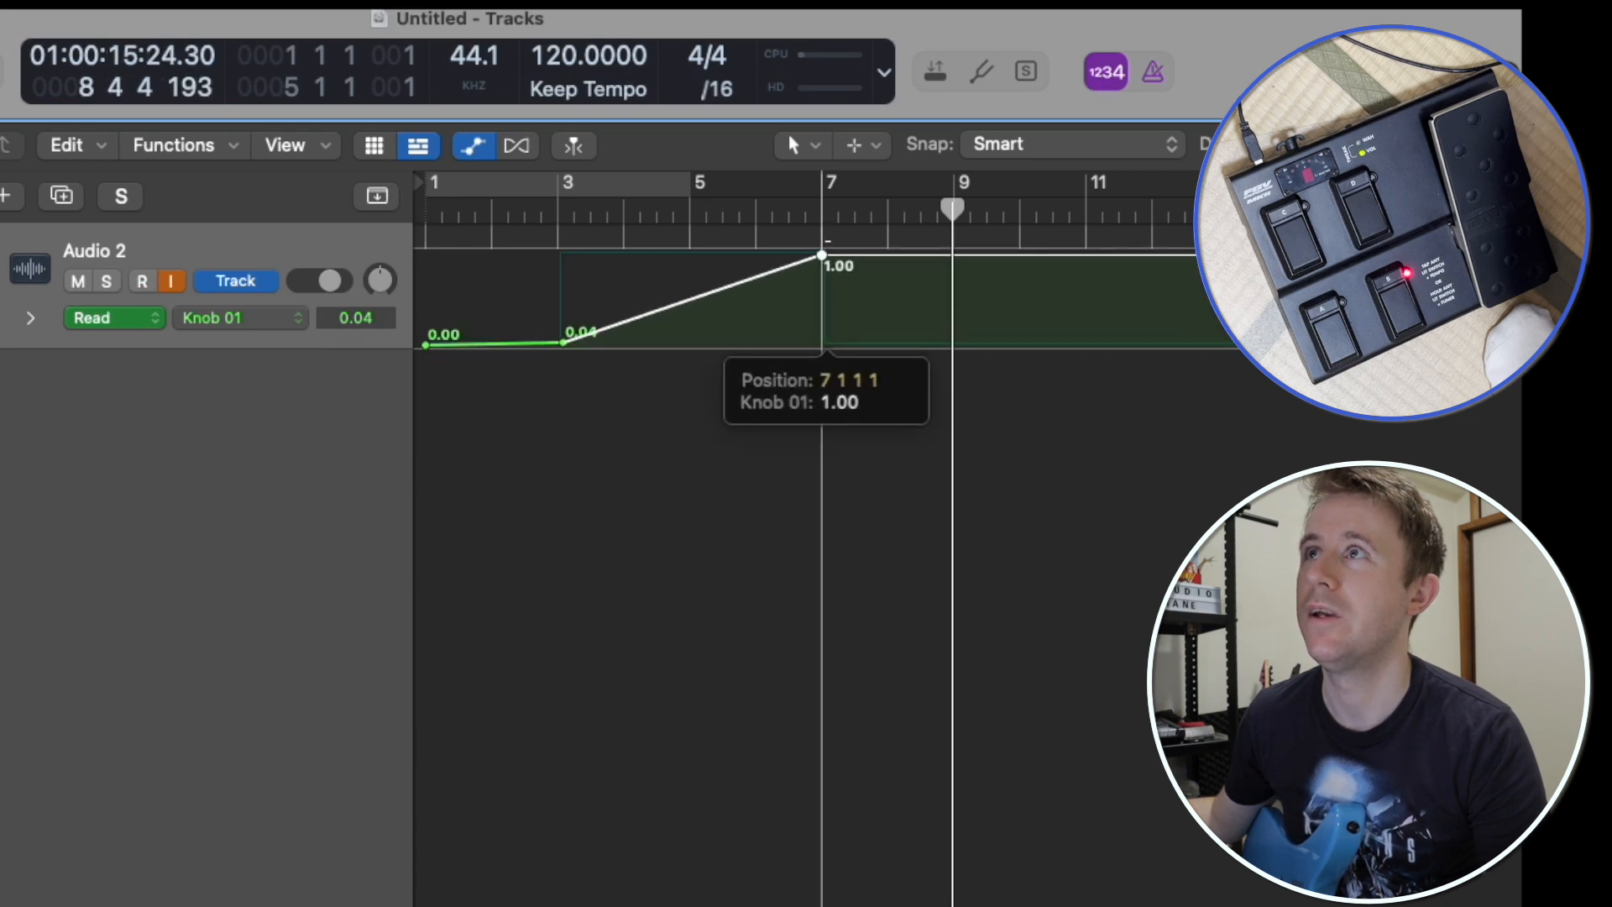
Step: Return the playhead to bar 1 and turn off the Switch 01 automation on Audio 2
click(426, 212)
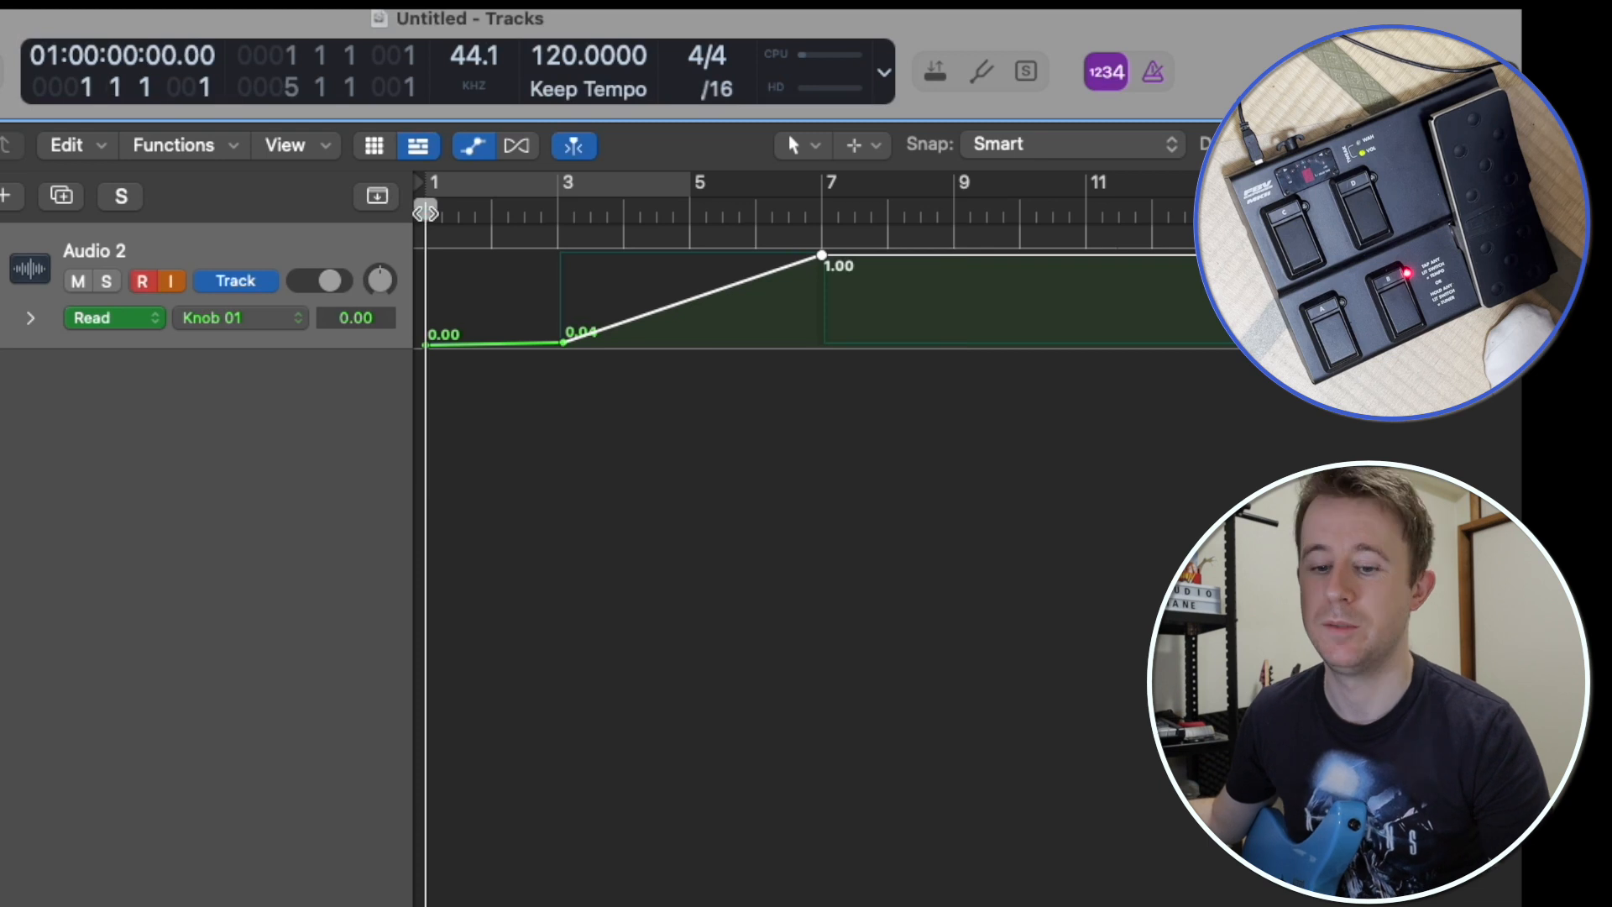
key(a)
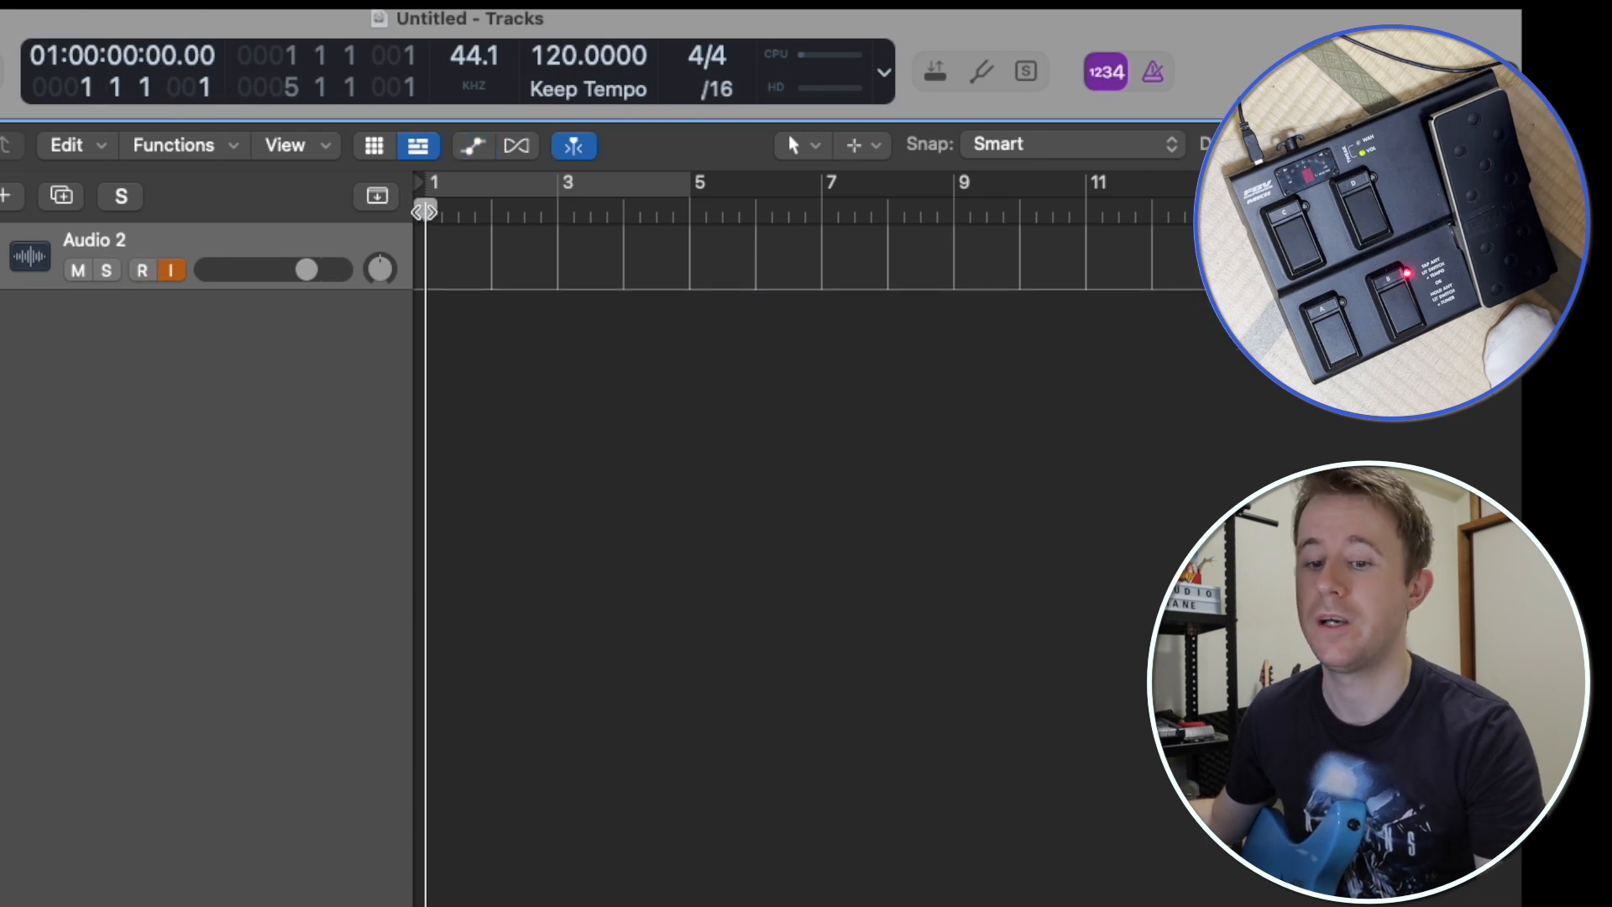
key(a)
click(264, 320)
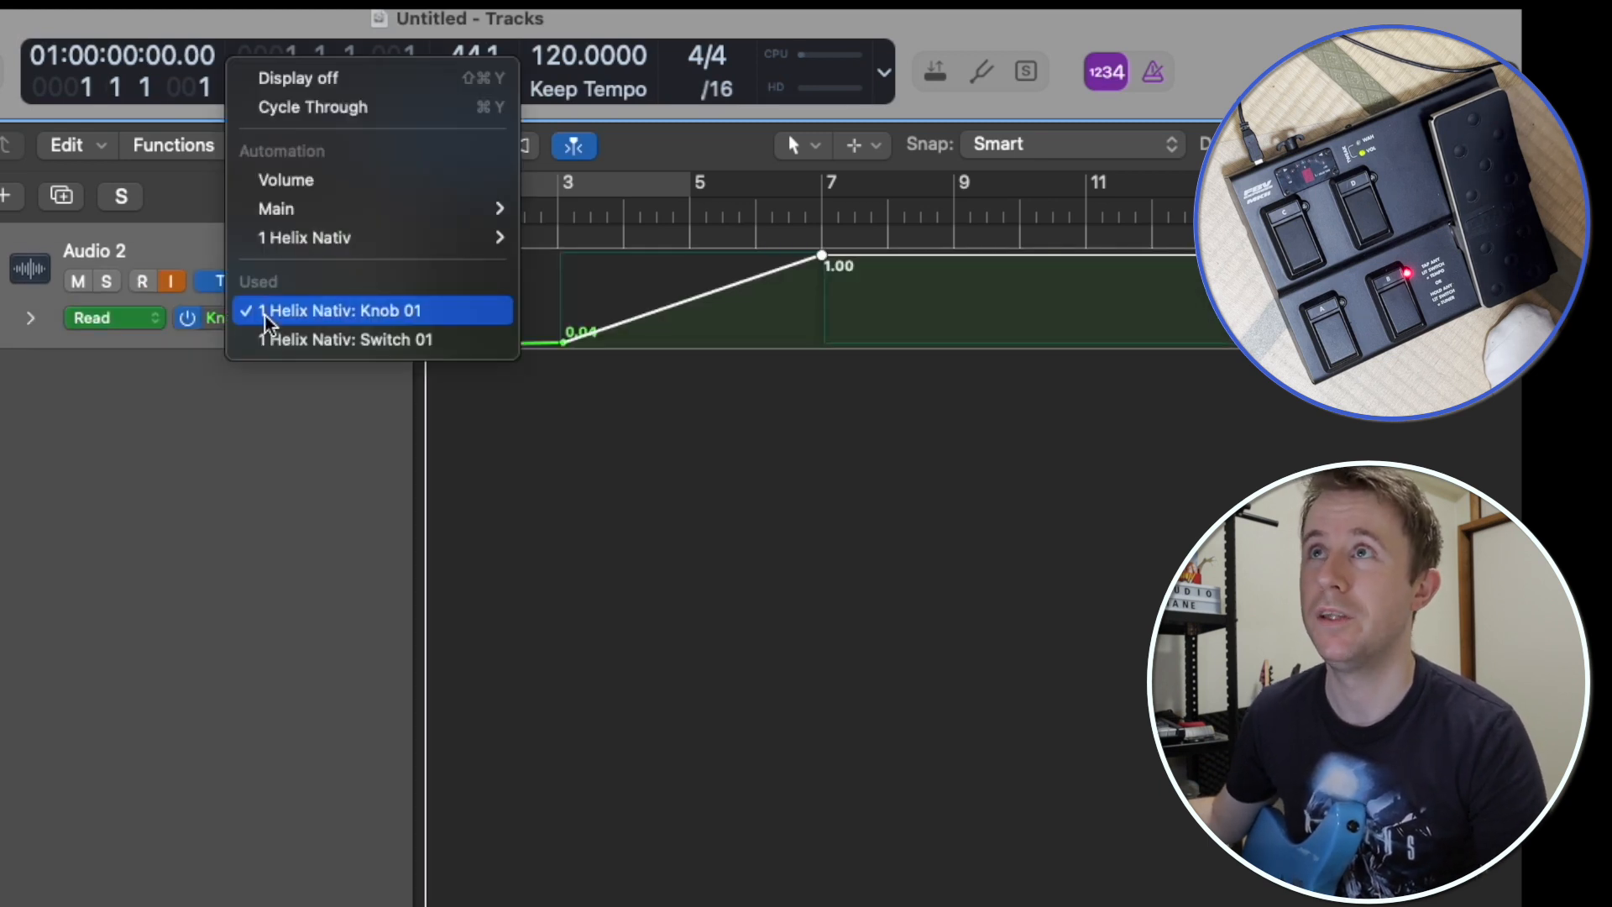
click(310, 340)
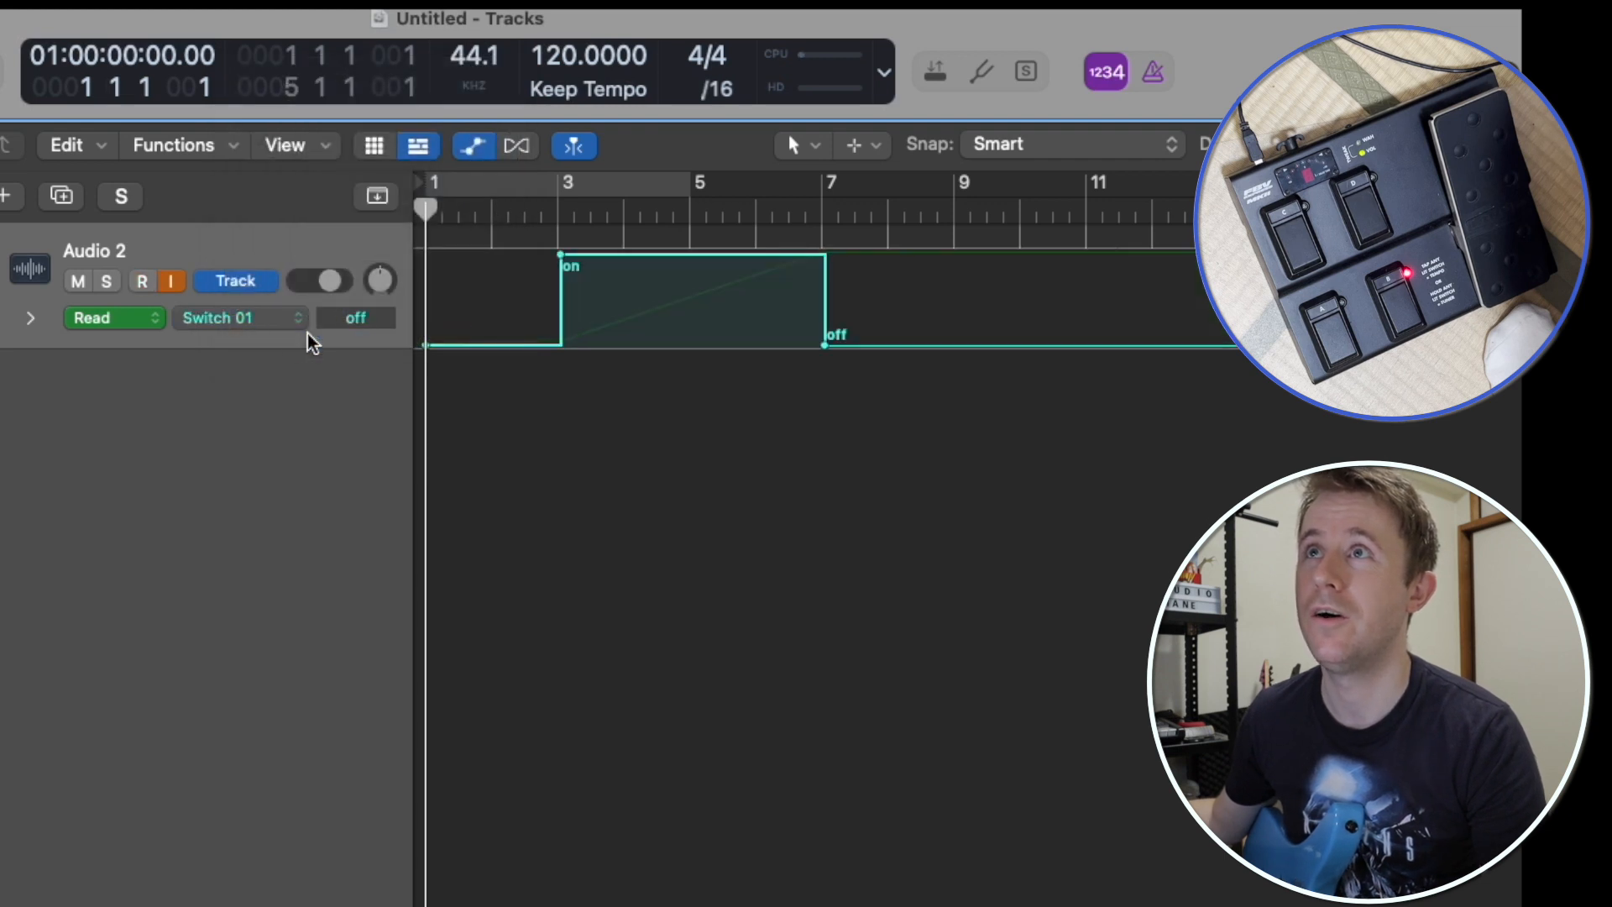
click(192, 322)
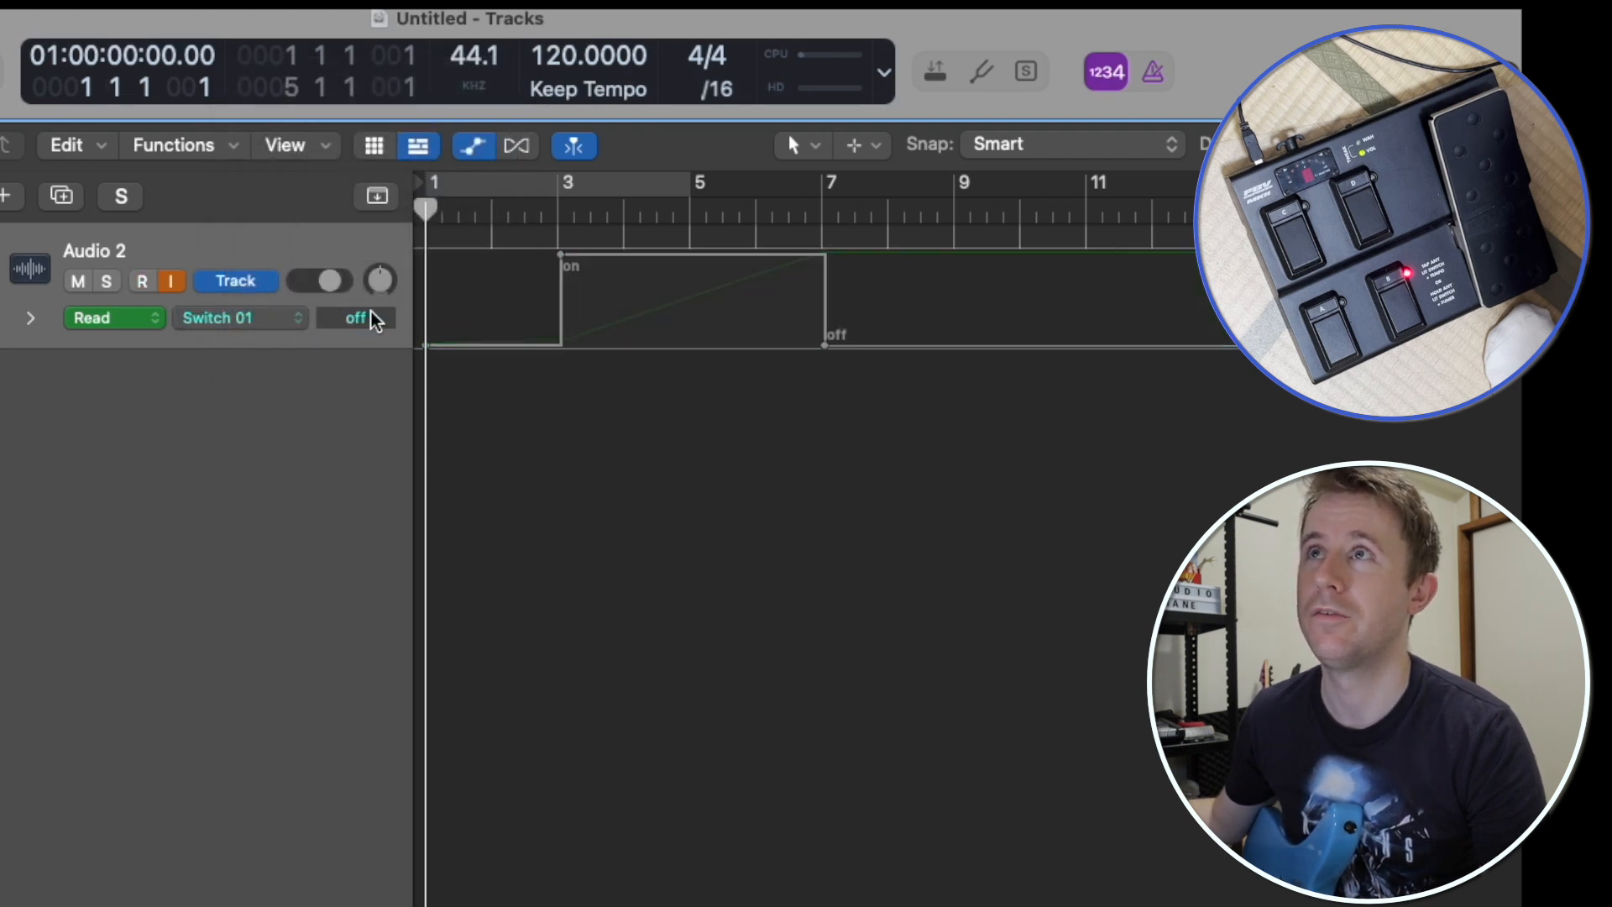
Step: Display Helix Native's Knob 01 automation in the Audio 2 lane and play the track to hear the Mix change
click(245, 319)
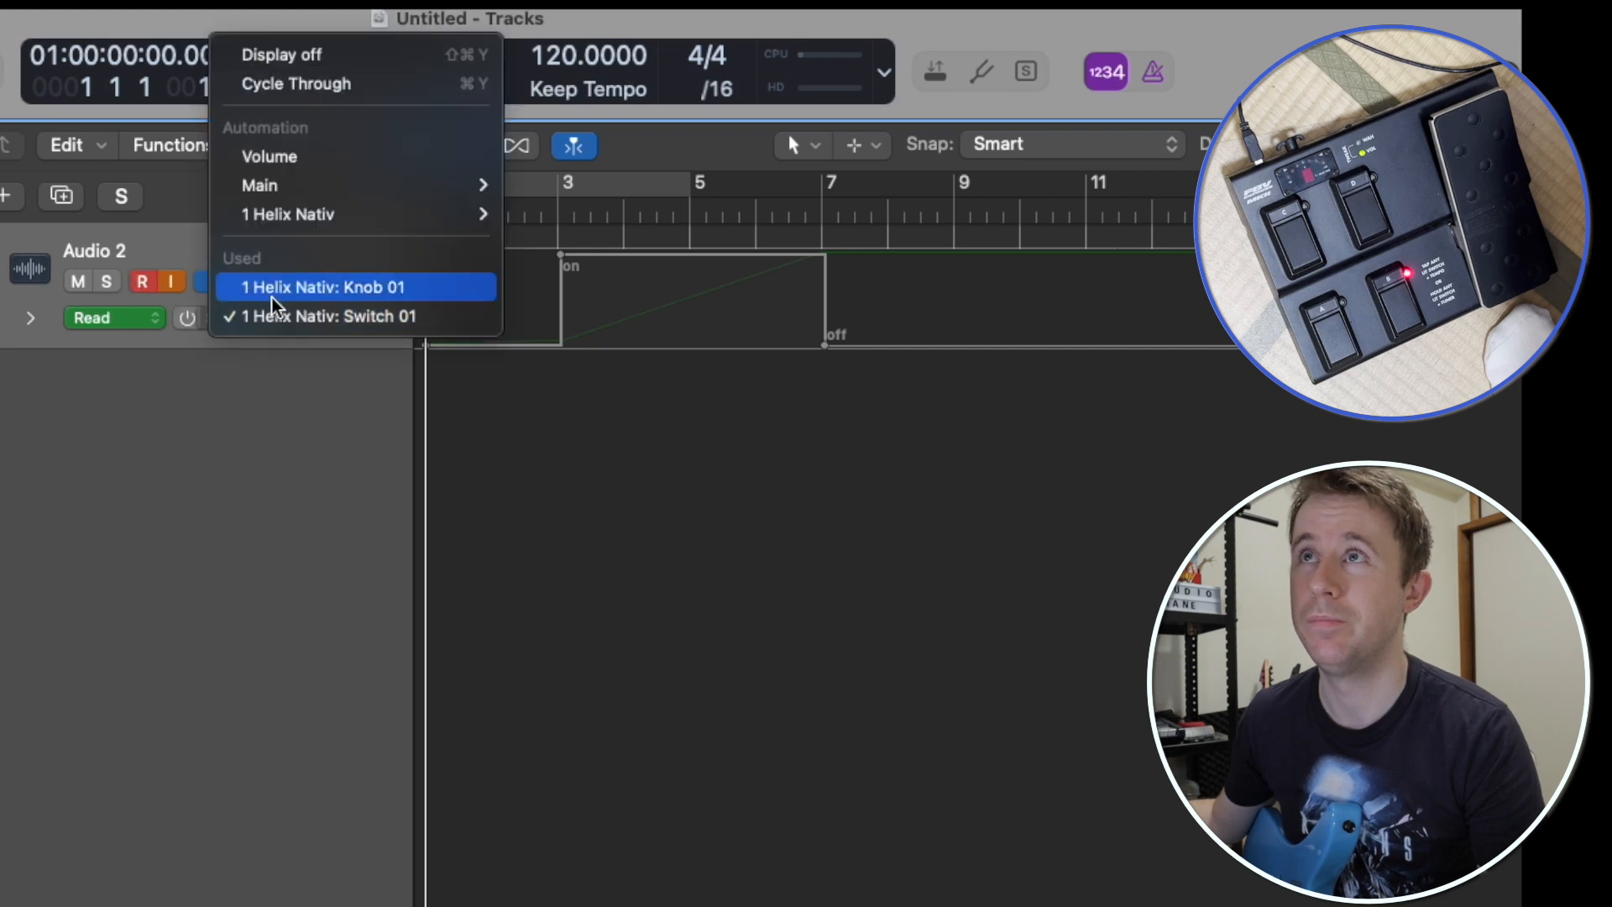
click(276, 289)
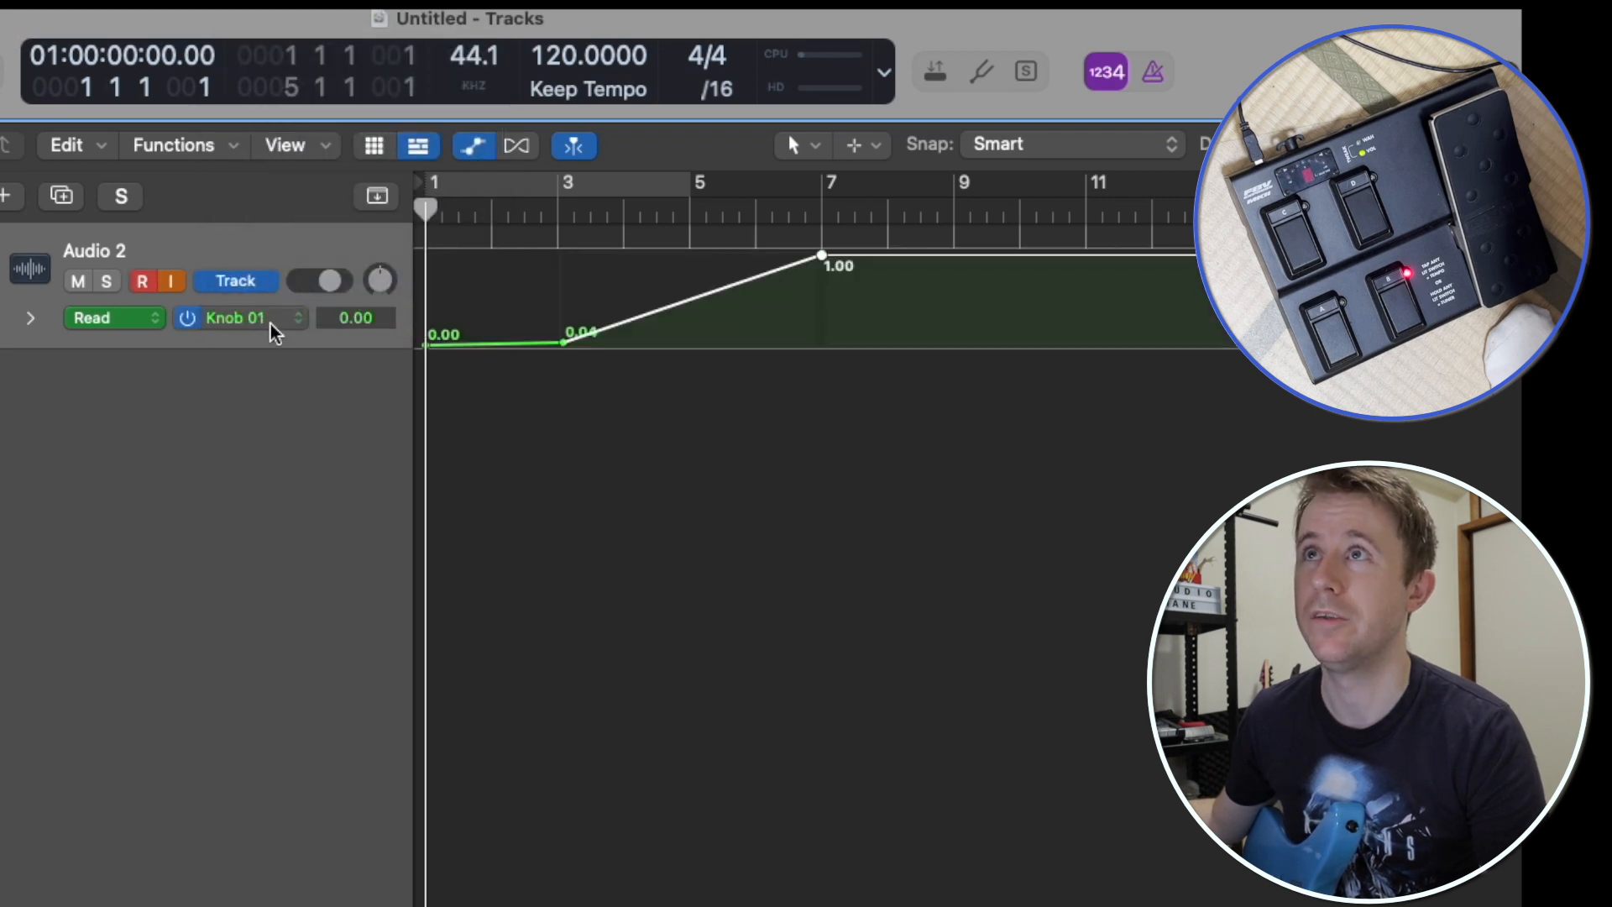
key(space)
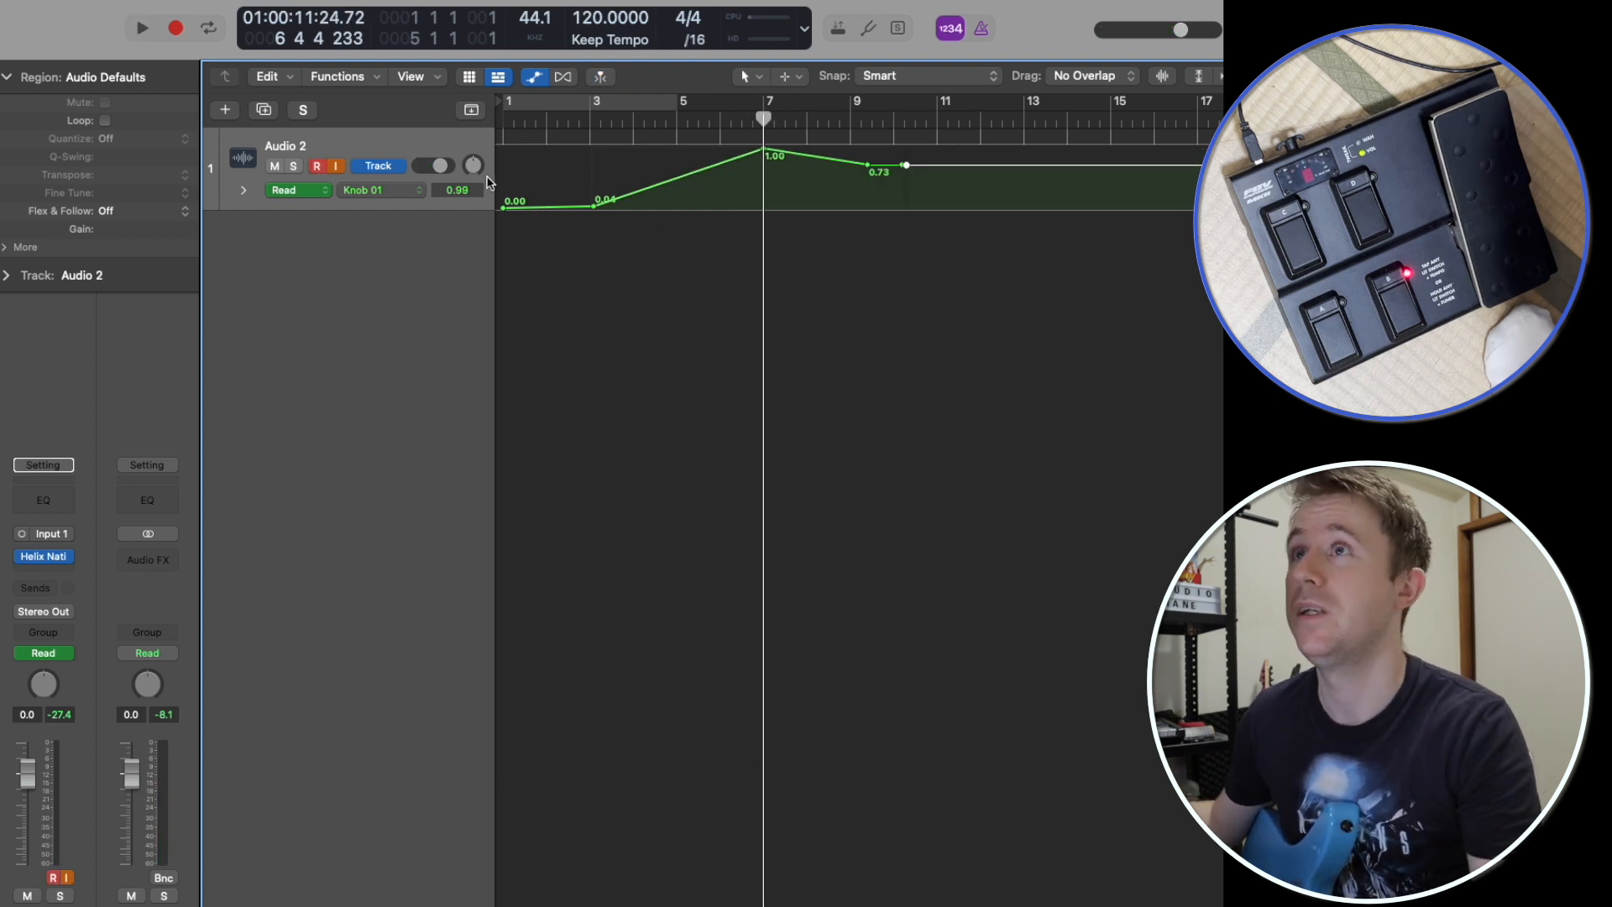
Step: Replace Helix Native on the Audio 2 channel with the mono version of Archetype Petrucci and show the track automation
key(a)
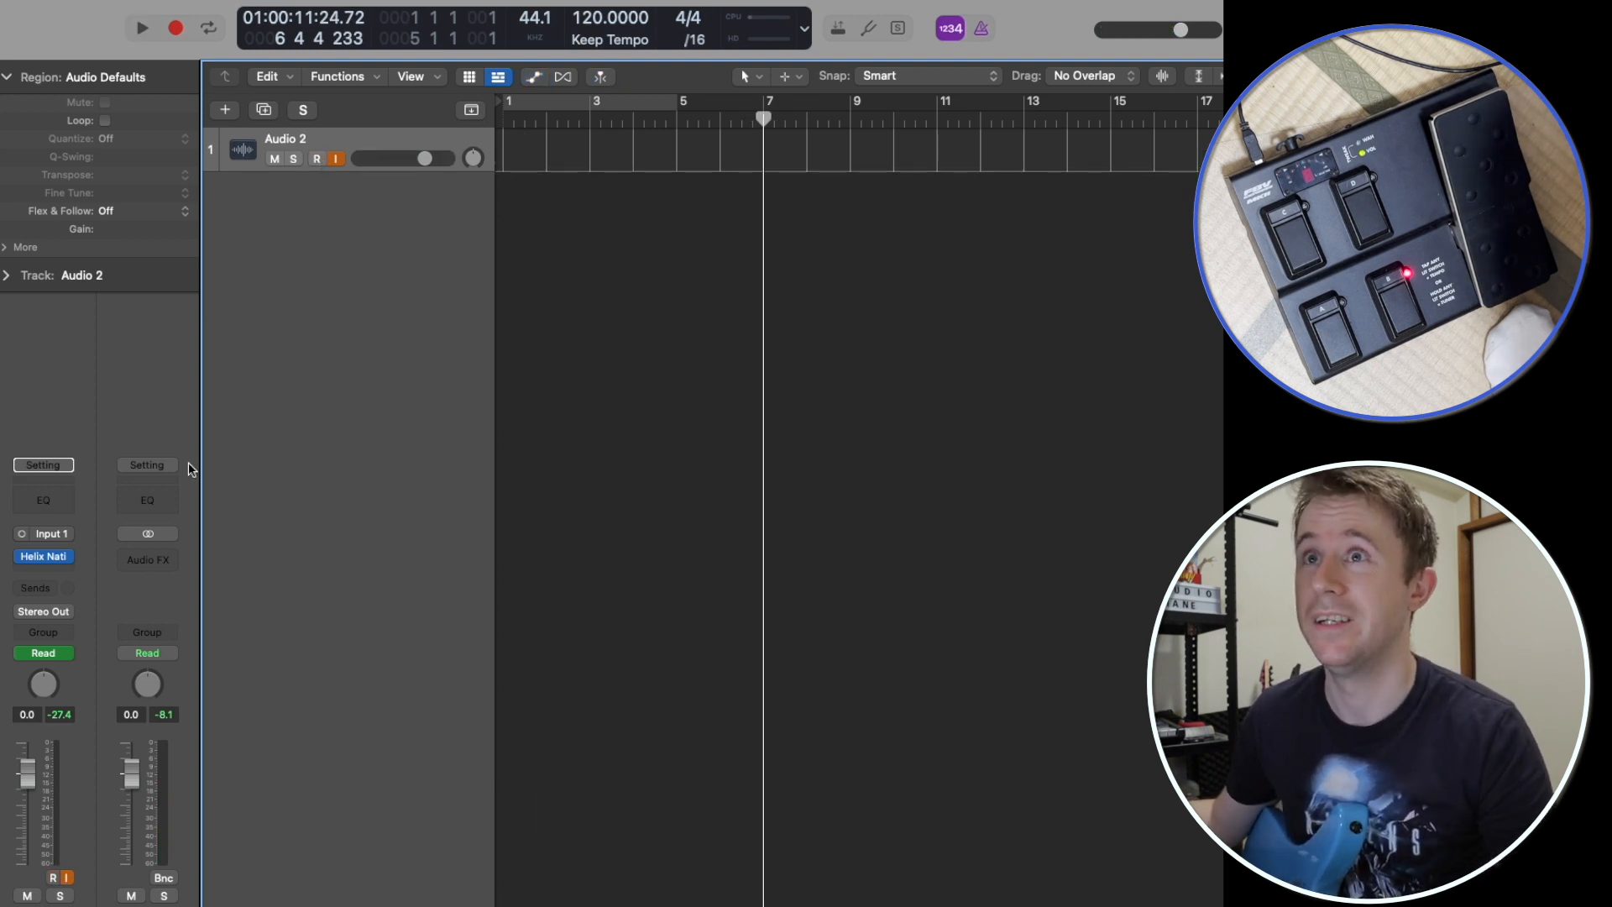
click(67, 557)
mouse_move(126, 478)
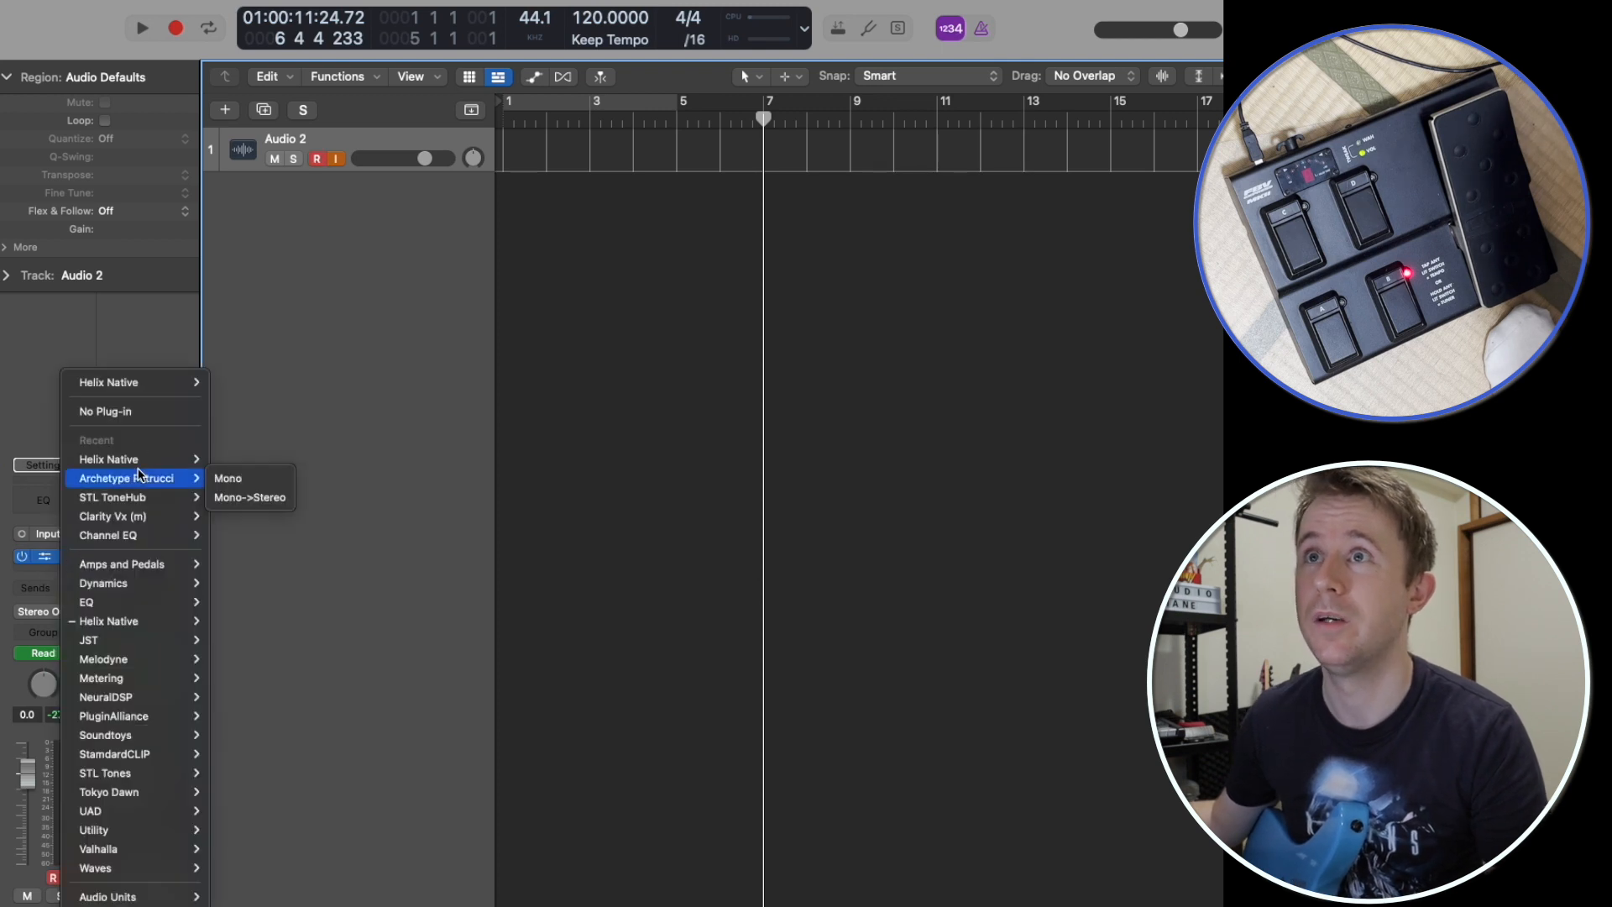
click(239, 478)
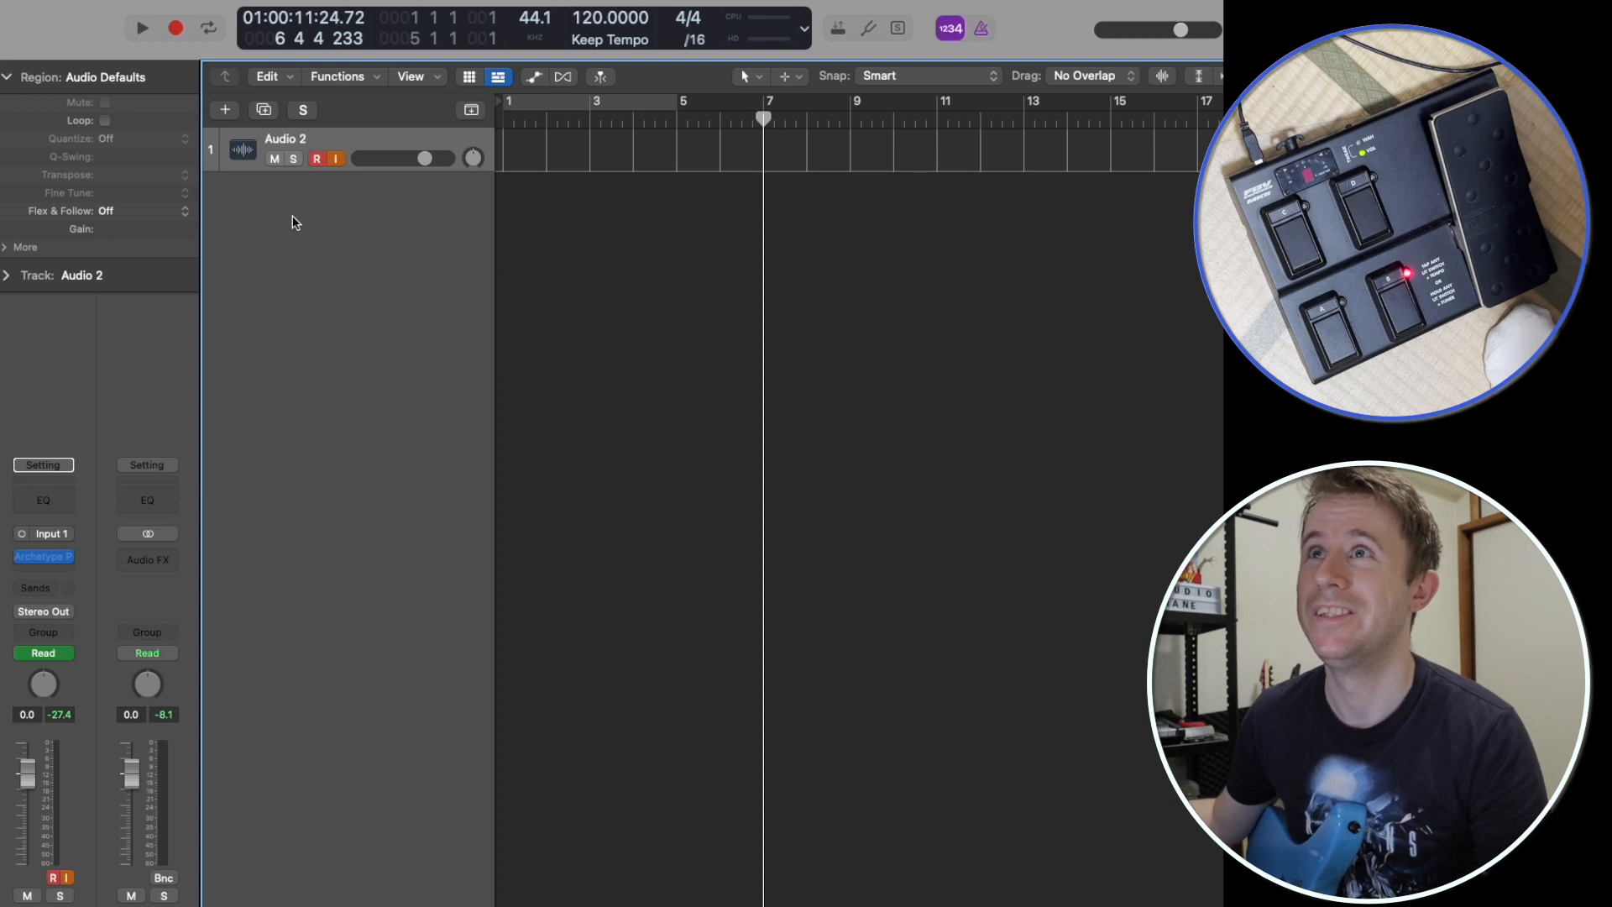
key(a)
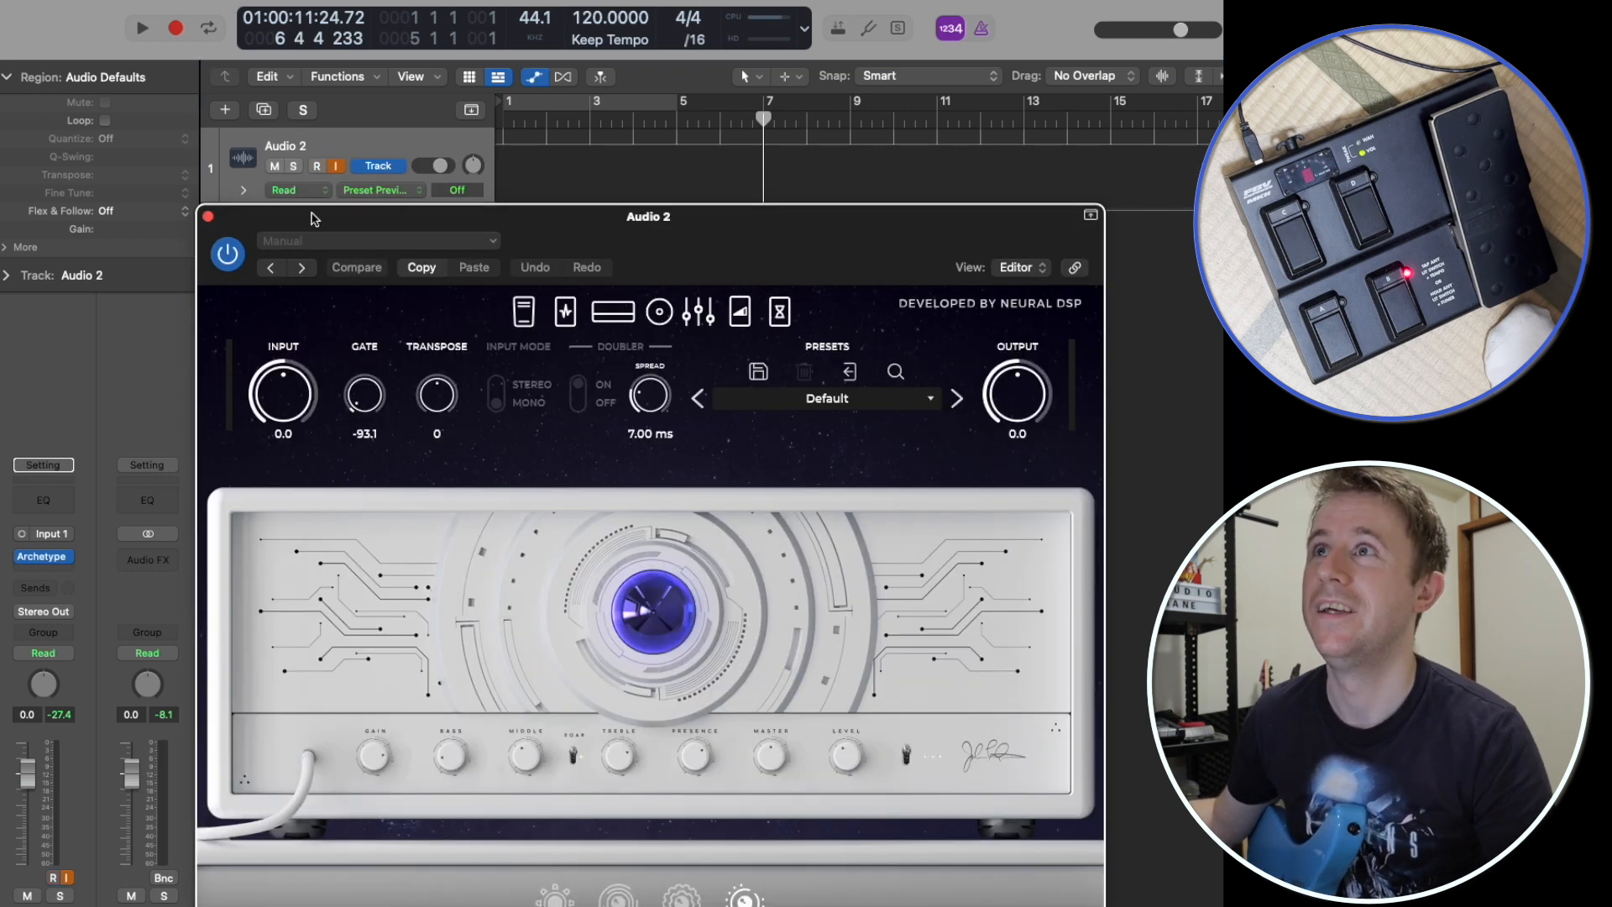
Step: Load the HEAVY 1 setting in Archetype Petrucci and set the Audio 2 track volume to -4.3 dB
drag(311, 217, 423, 142)
click(522, 174)
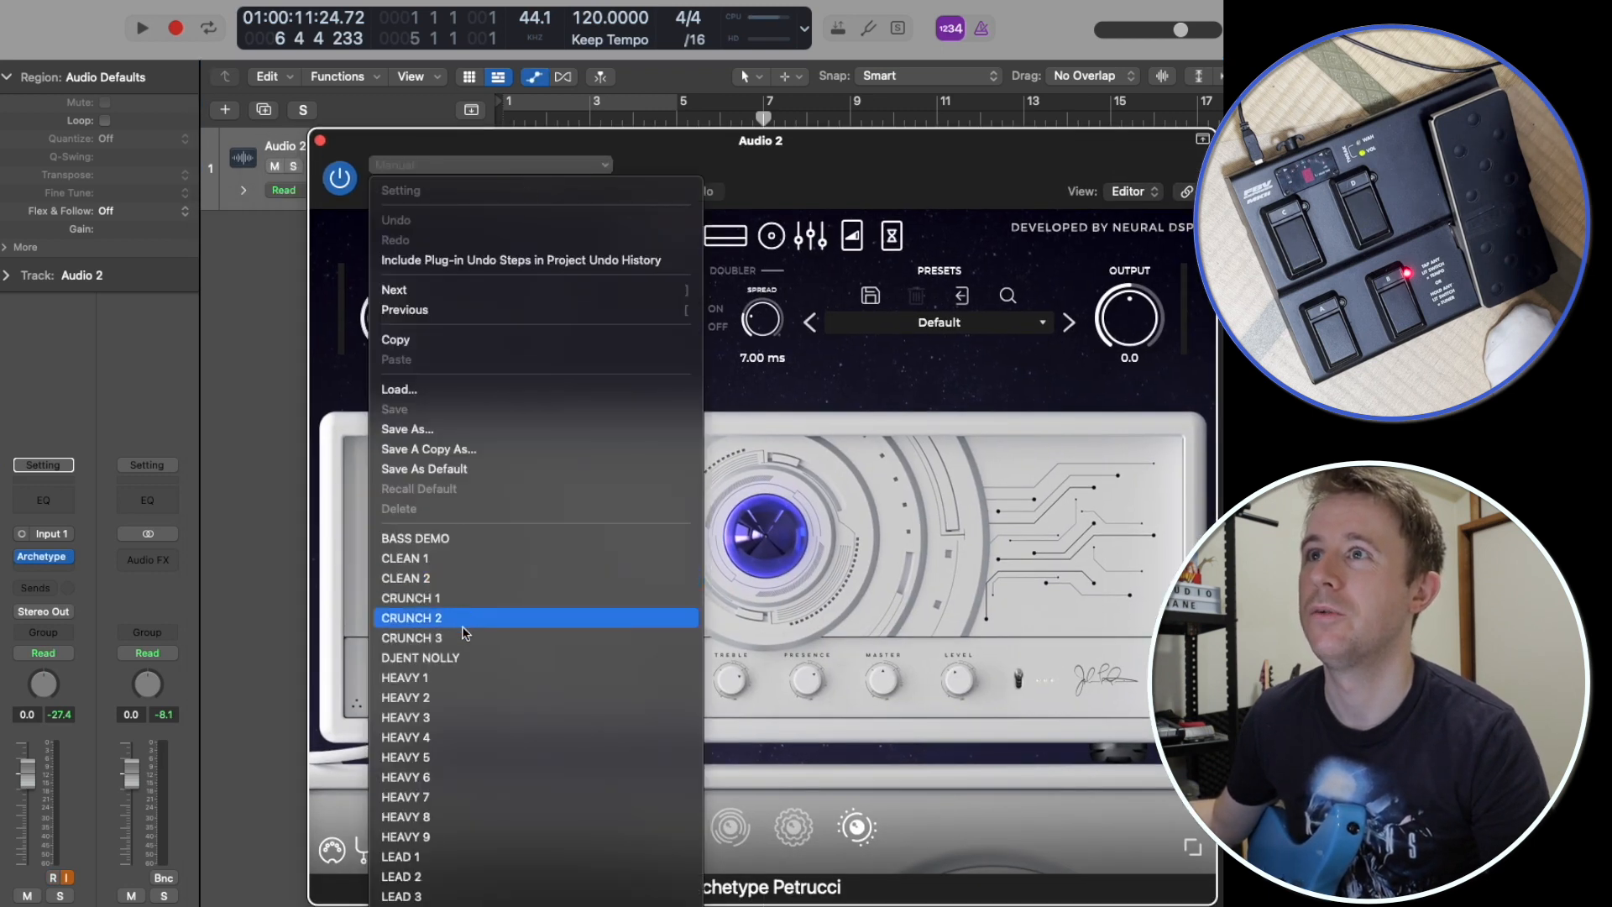
click(457, 679)
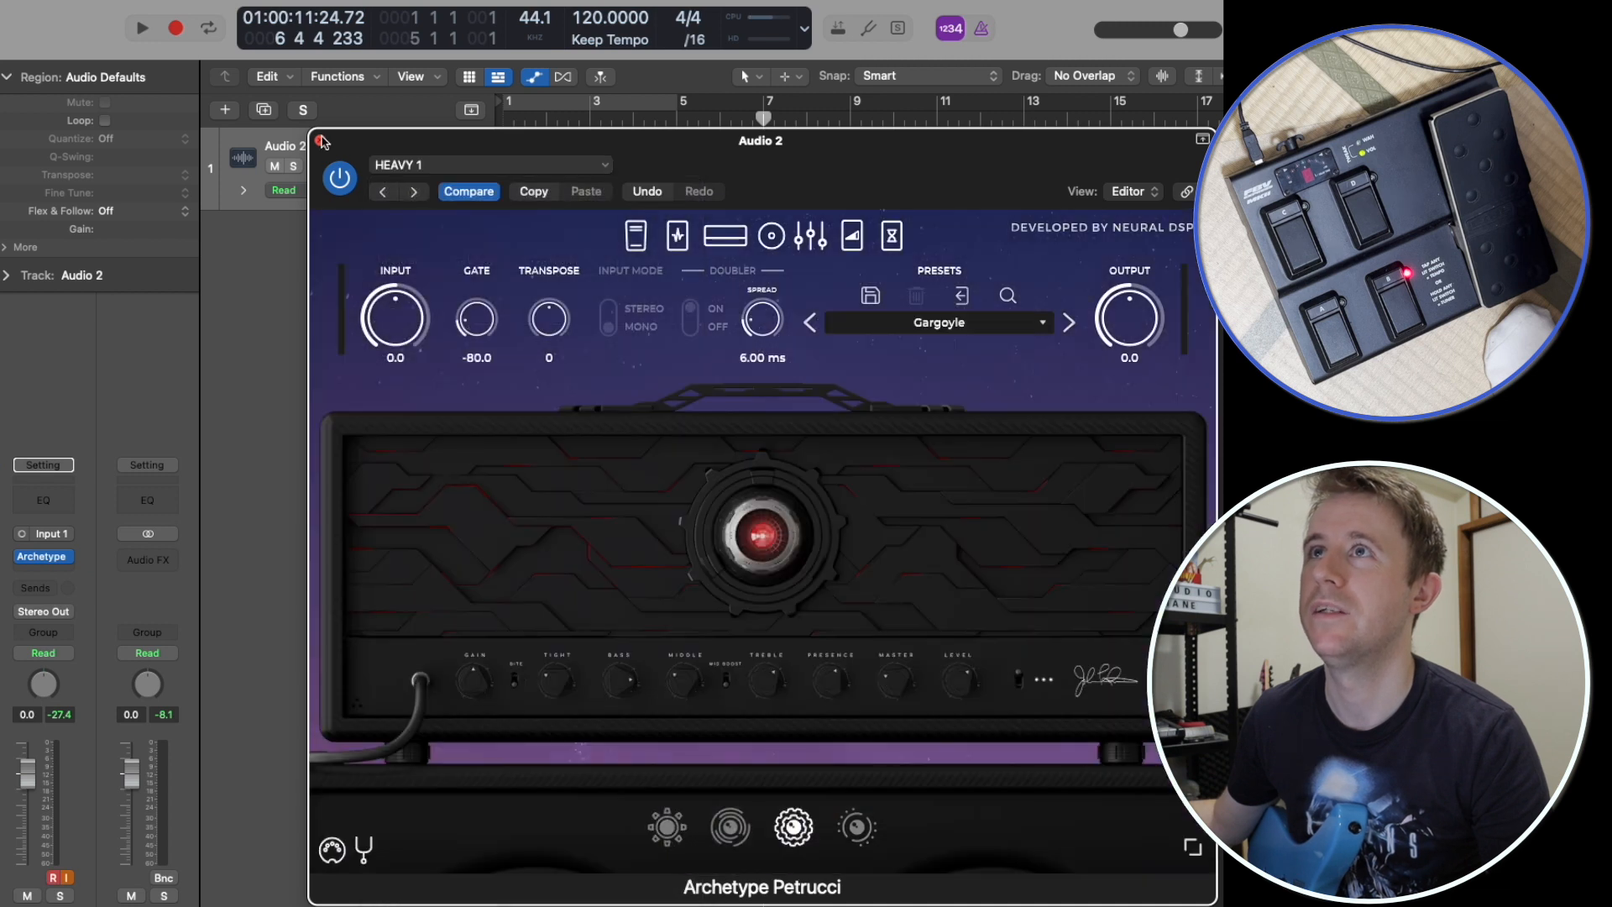
click(319, 140)
drag(449, 177, 432, 178)
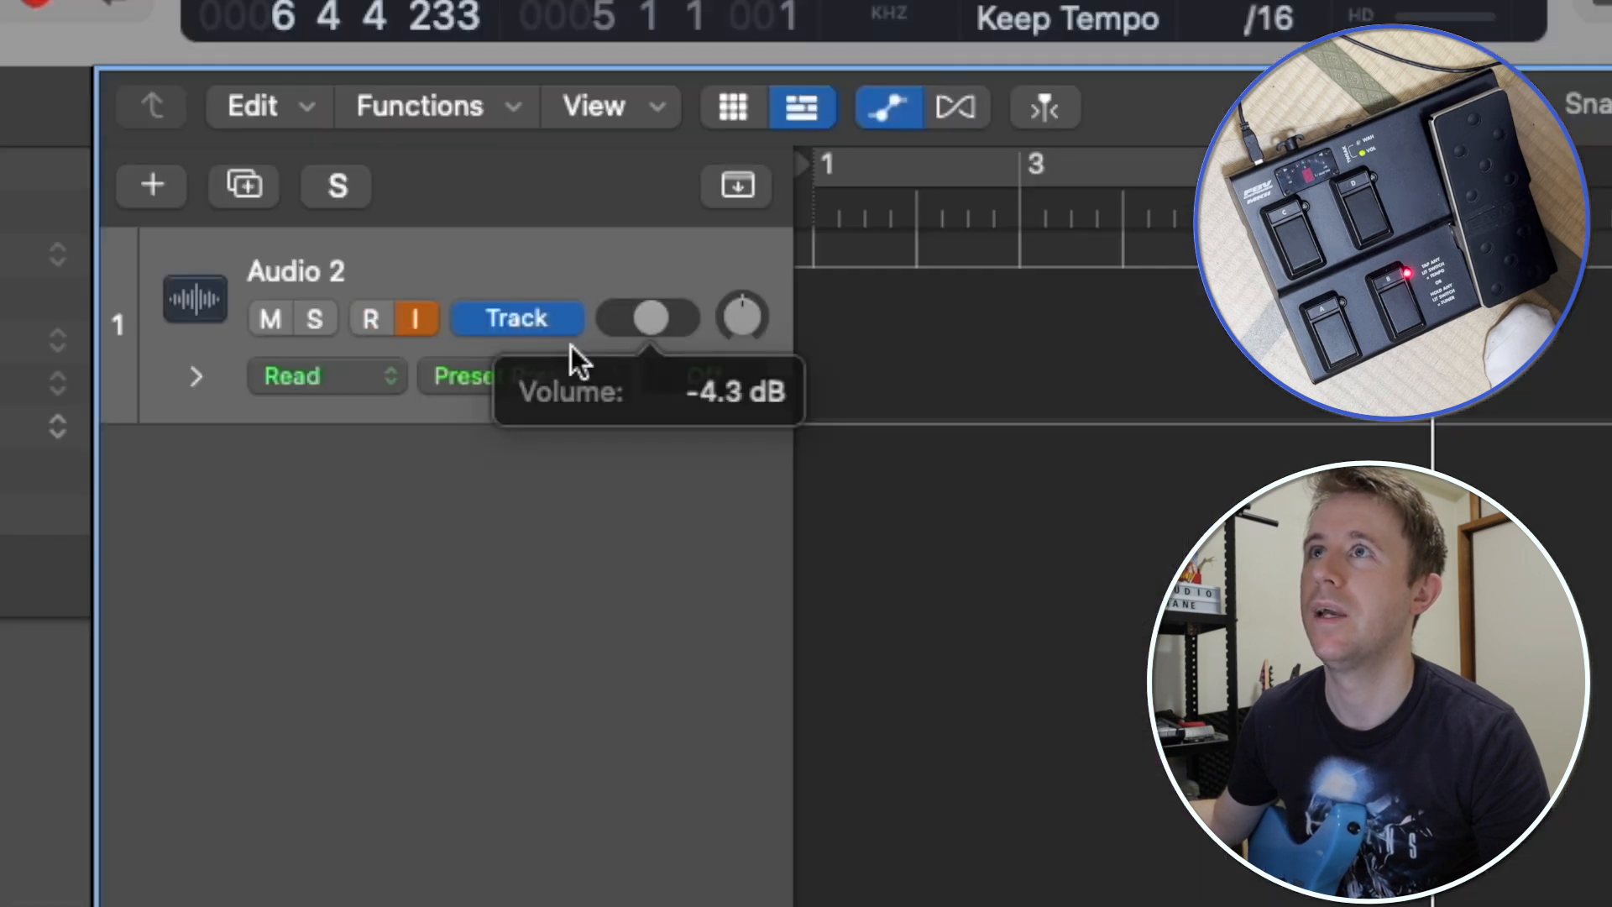
Step: Examine Archetype Petrucci's automatable parameter groups and its expression pedal and stompbox sections for an effect to automate
click(597, 376)
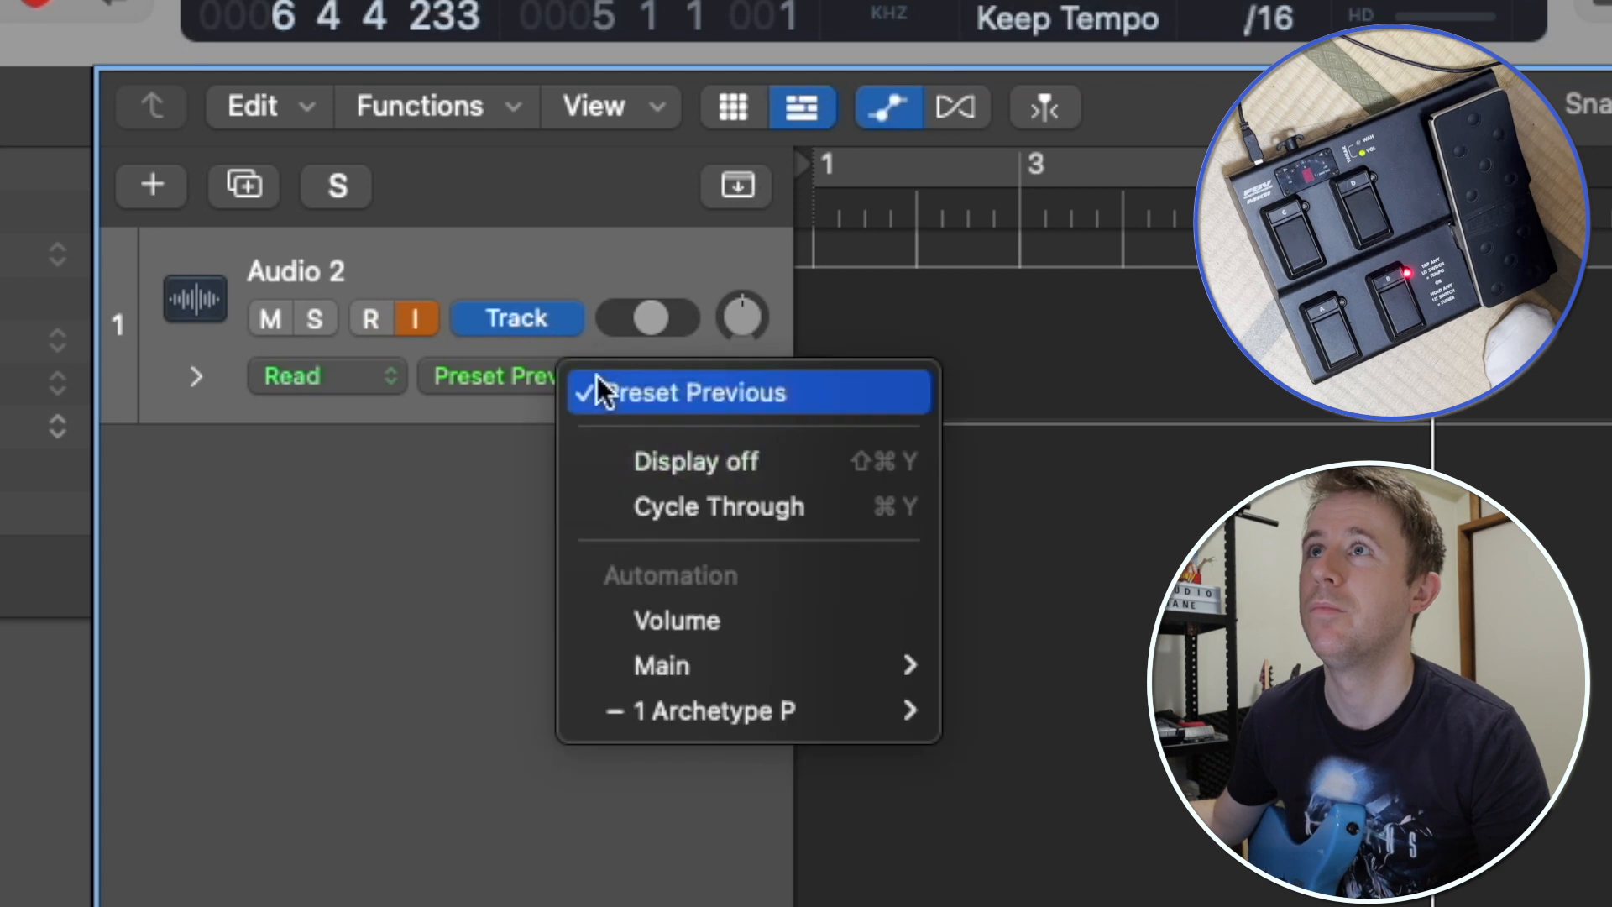
mouse_move(725, 722)
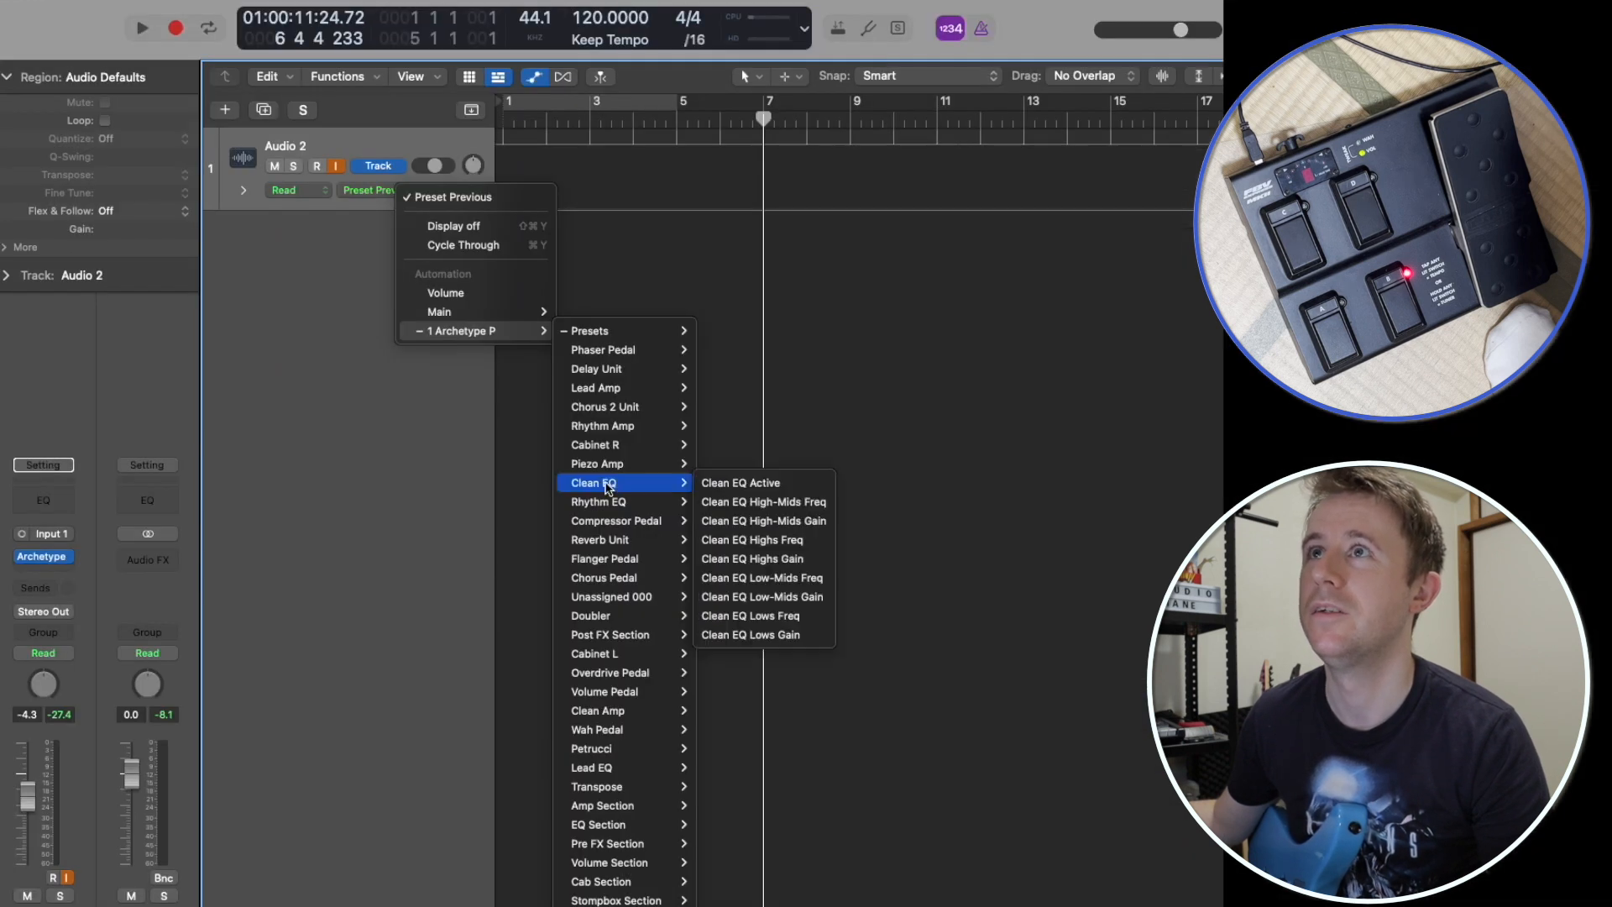
click(590, 824)
click(49, 561)
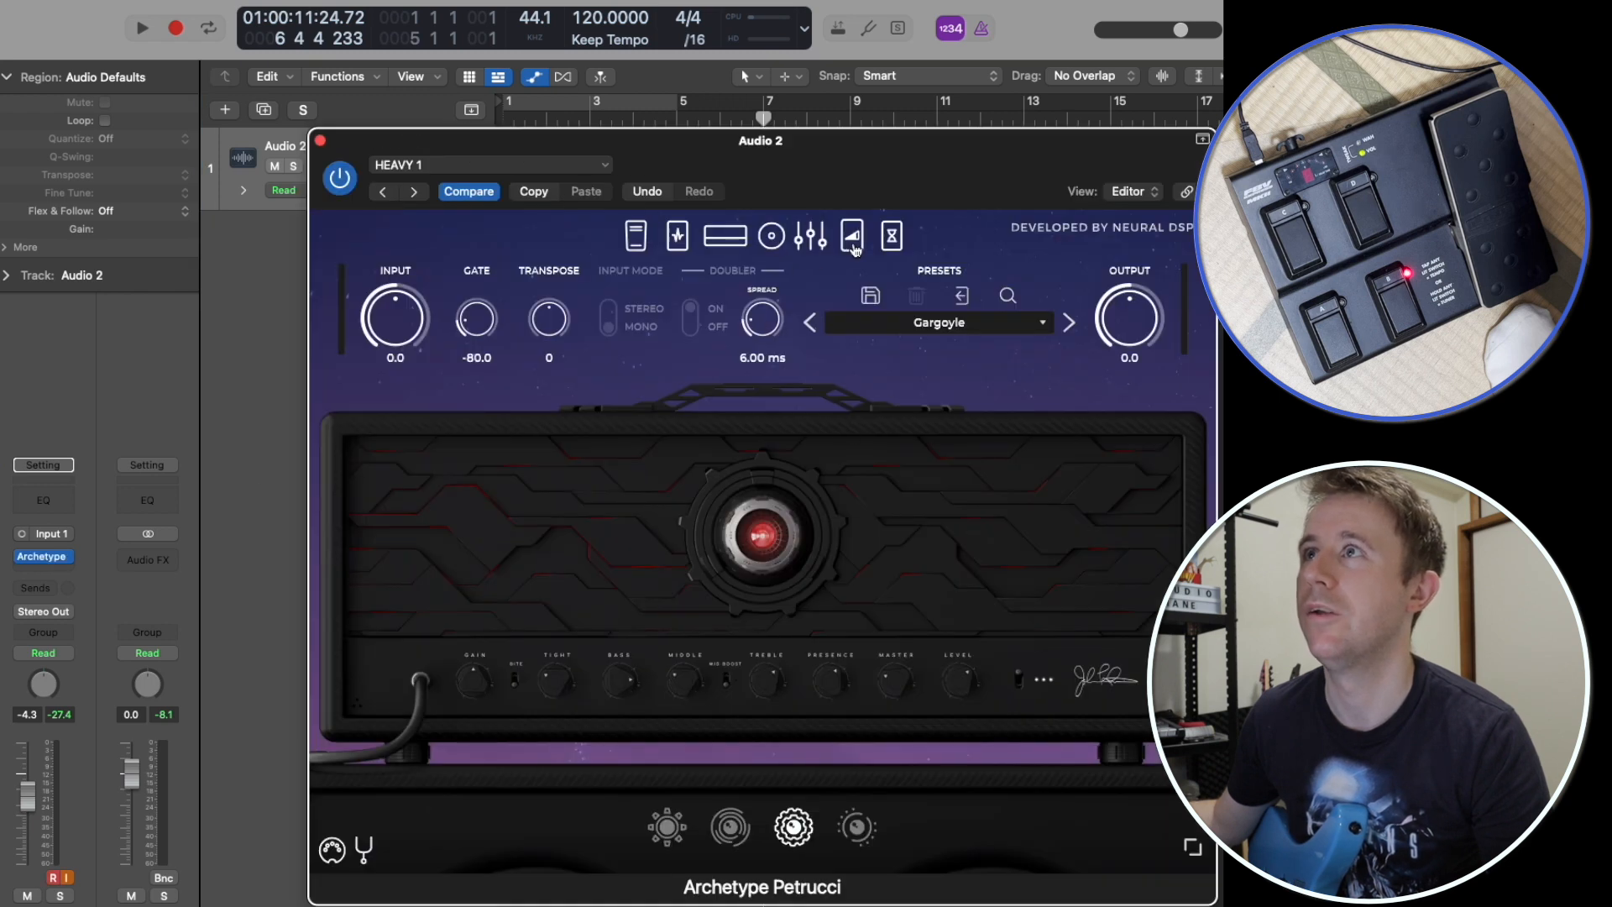
click(773, 242)
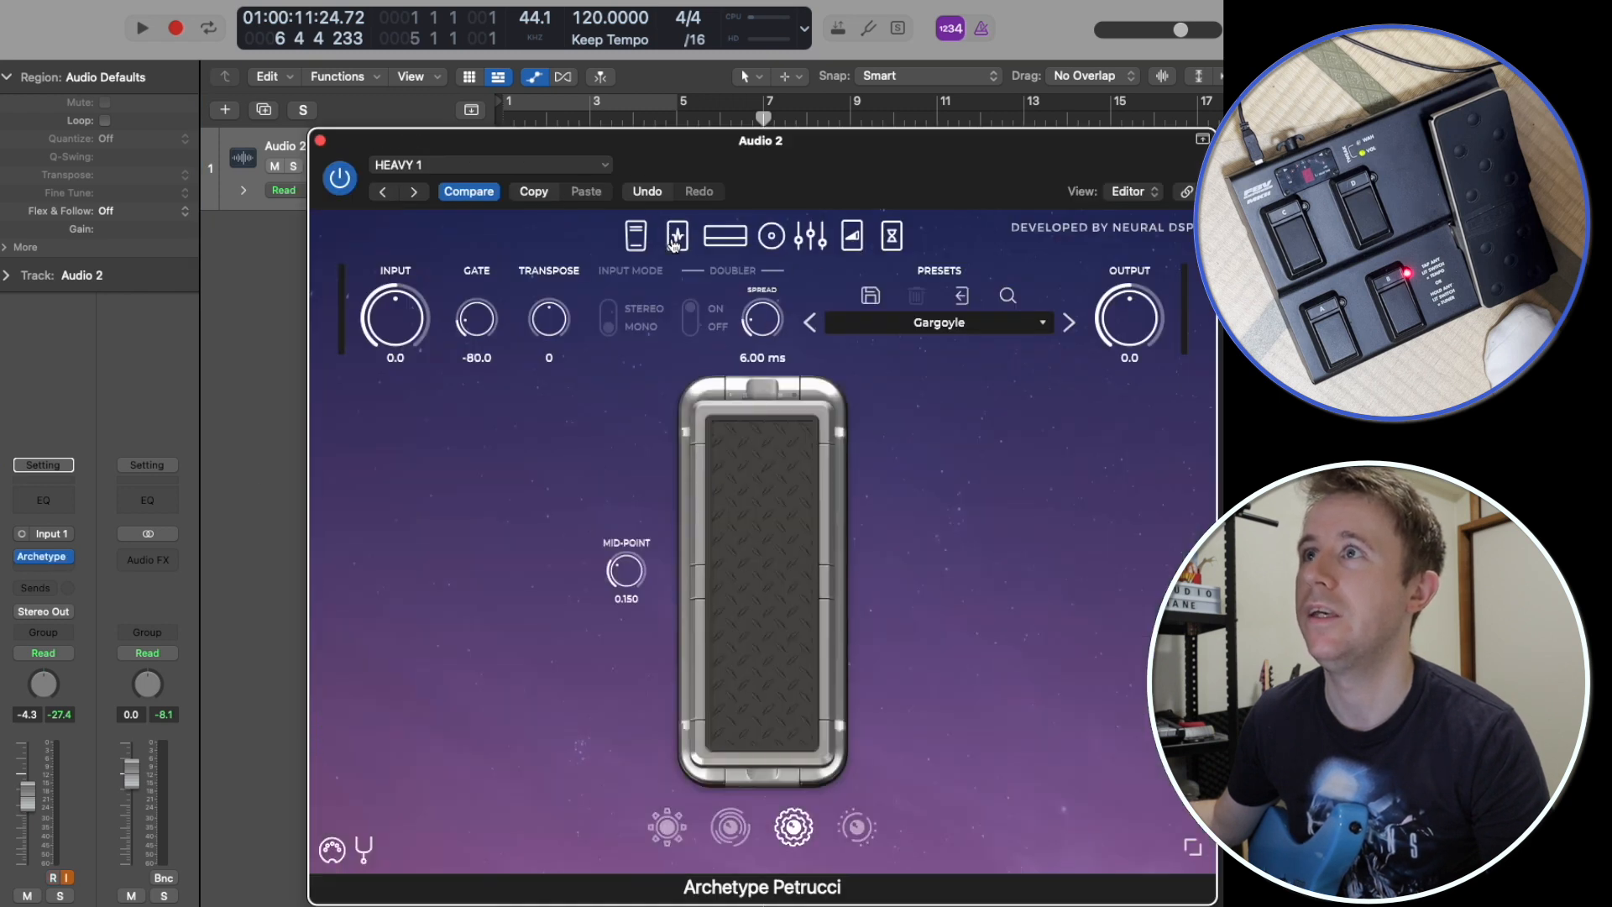
click(676, 243)
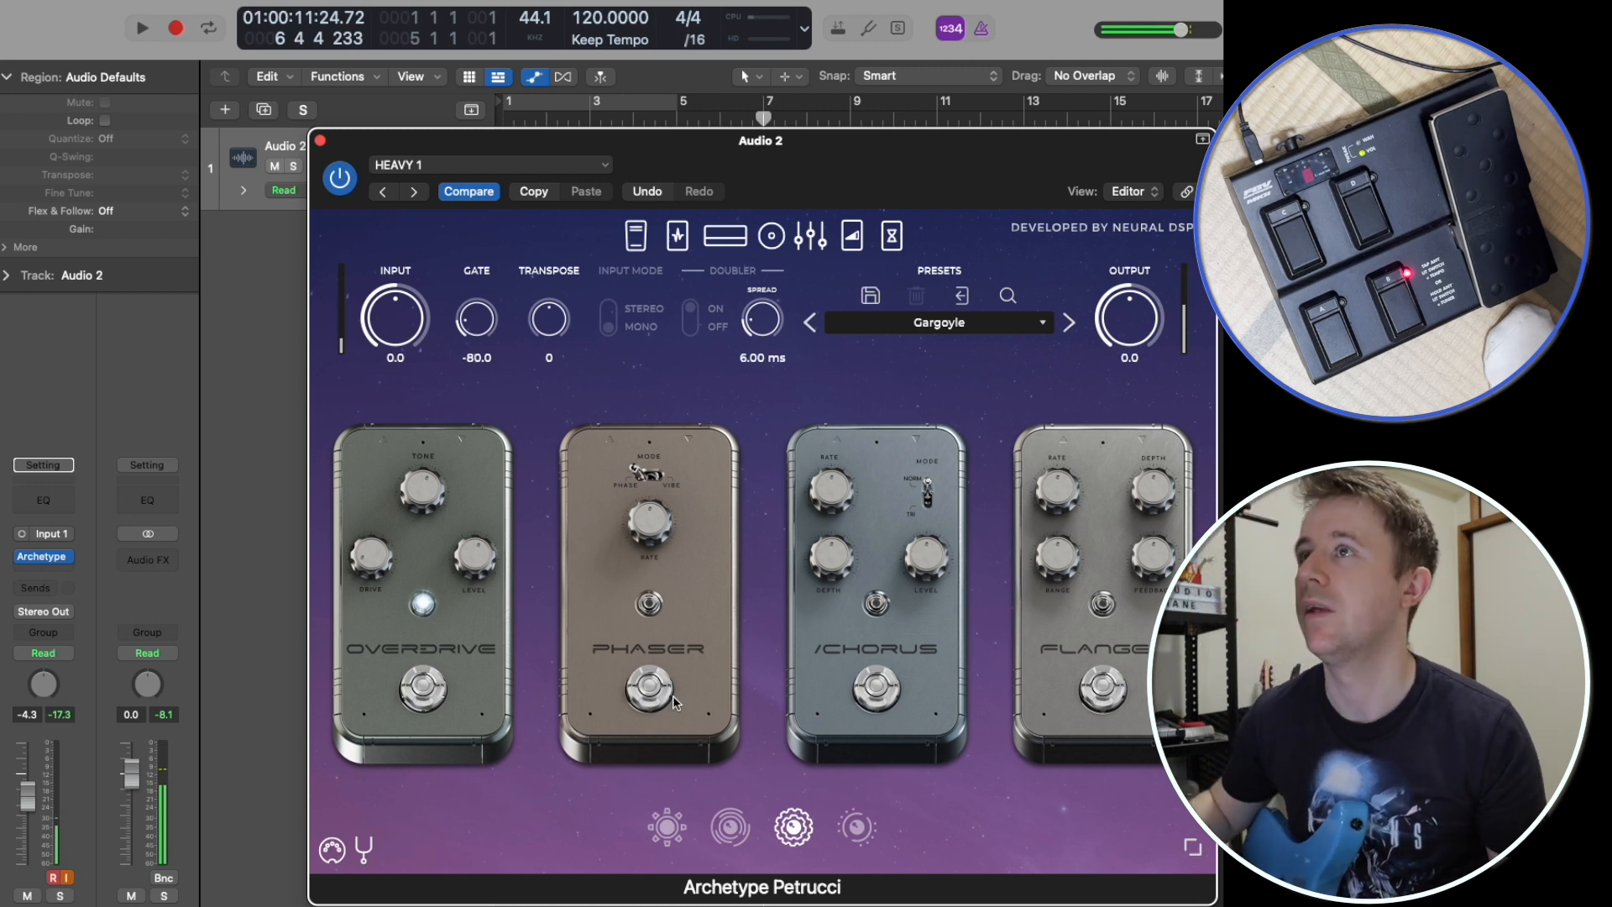
drag(382, 149, 533, 245)
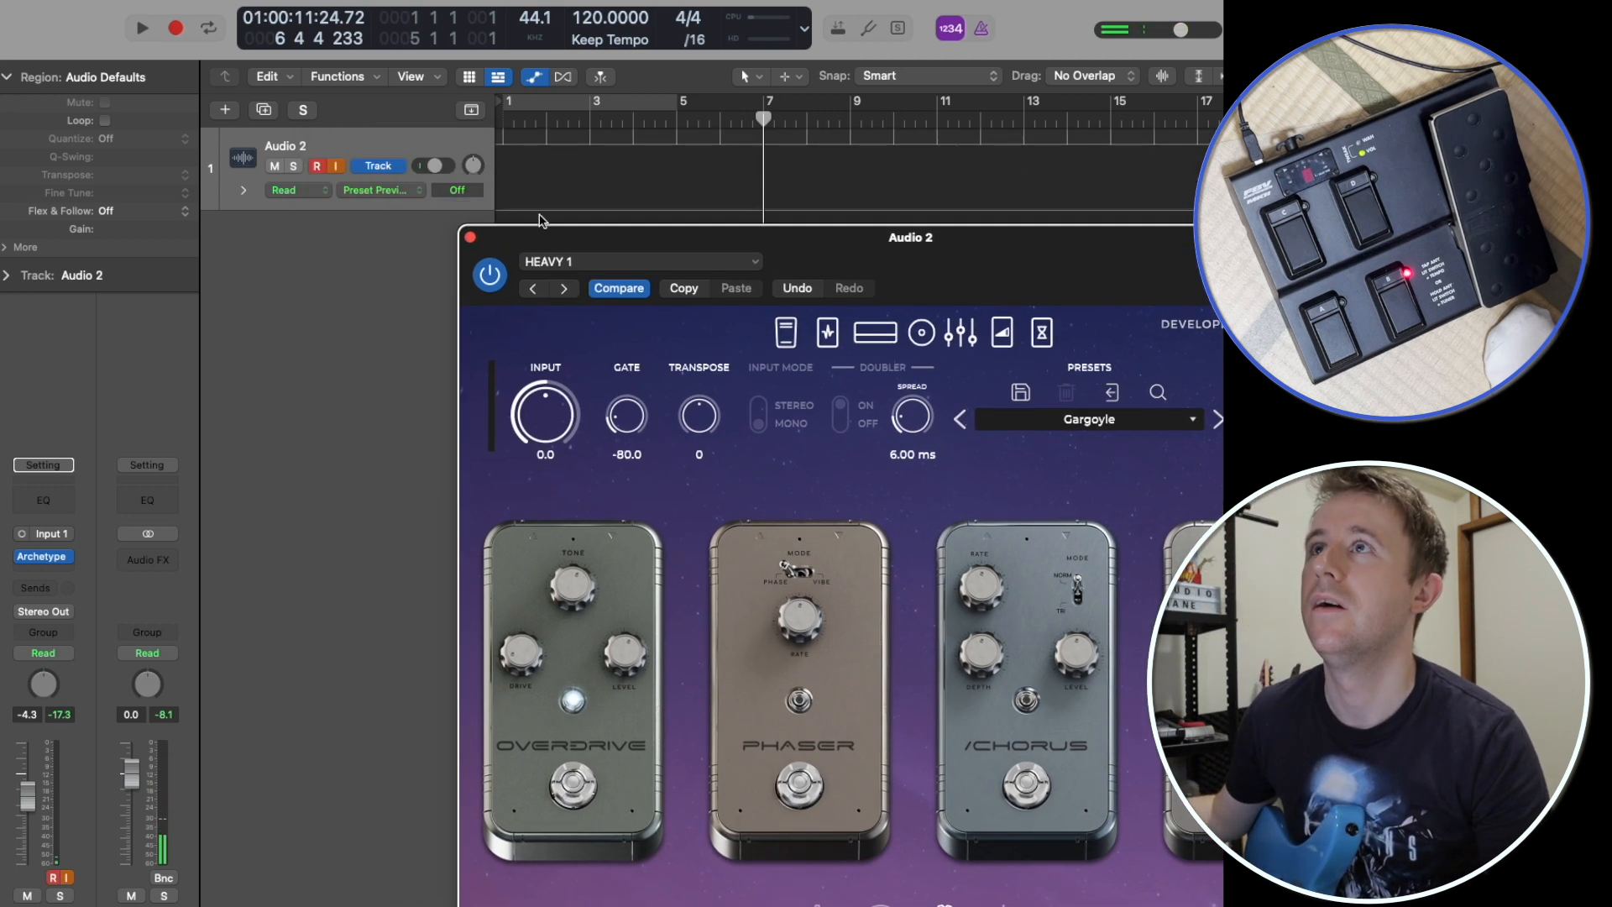
click(470, 237)
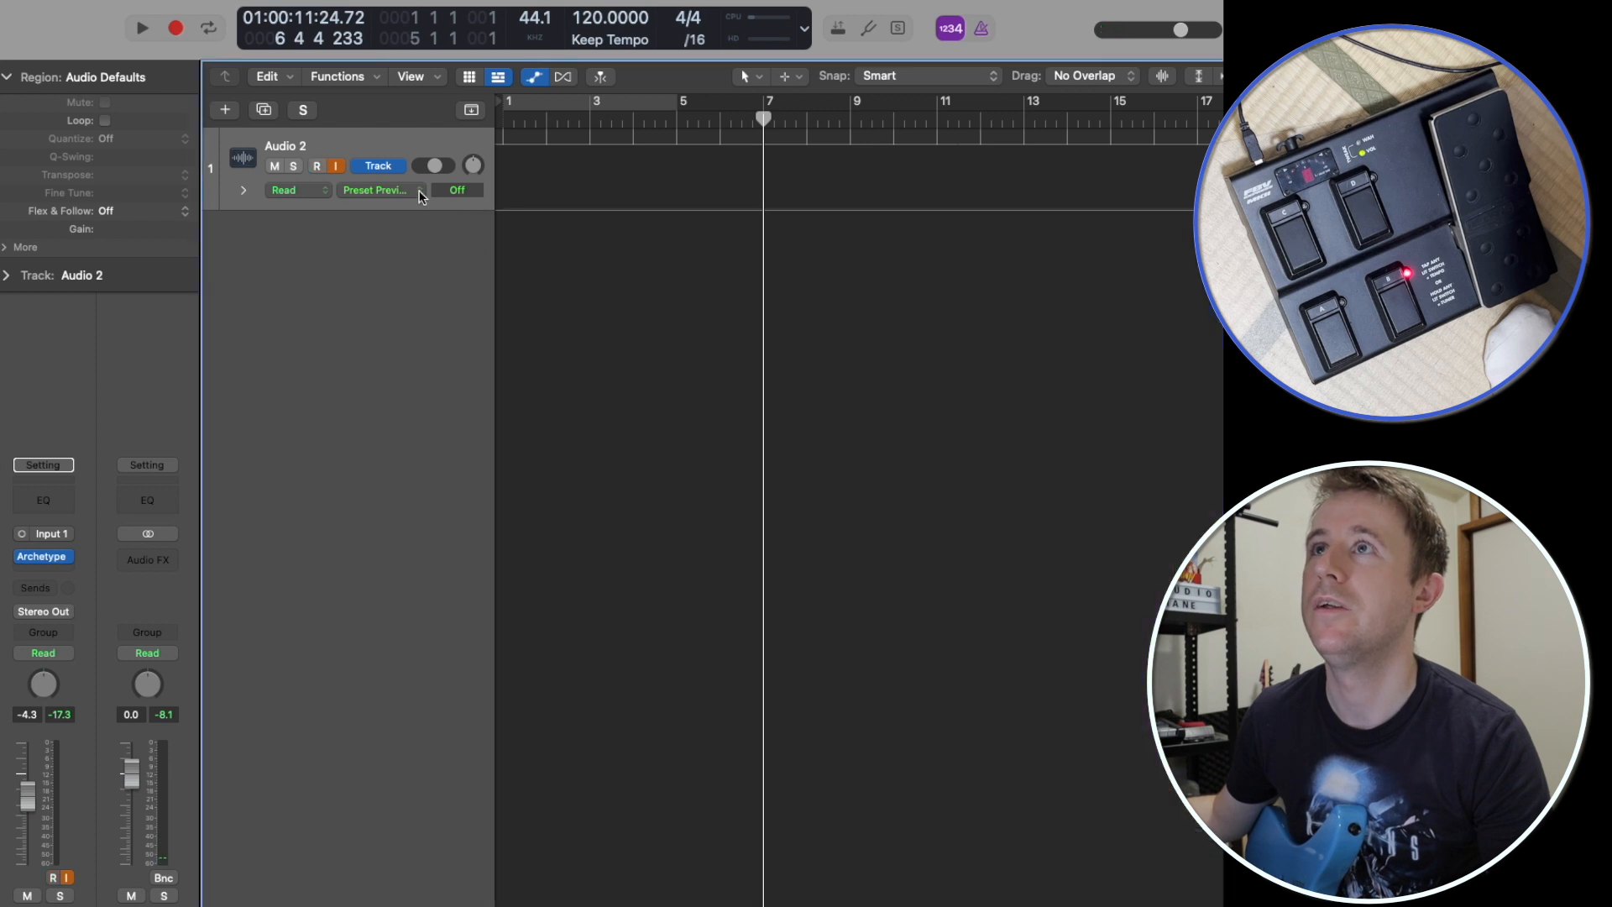
Step: Switch the Audio 2 automation lane to Archetype Petrucci's Phaser Active parameter
click(421, 197)
mouse_move(470, 331)
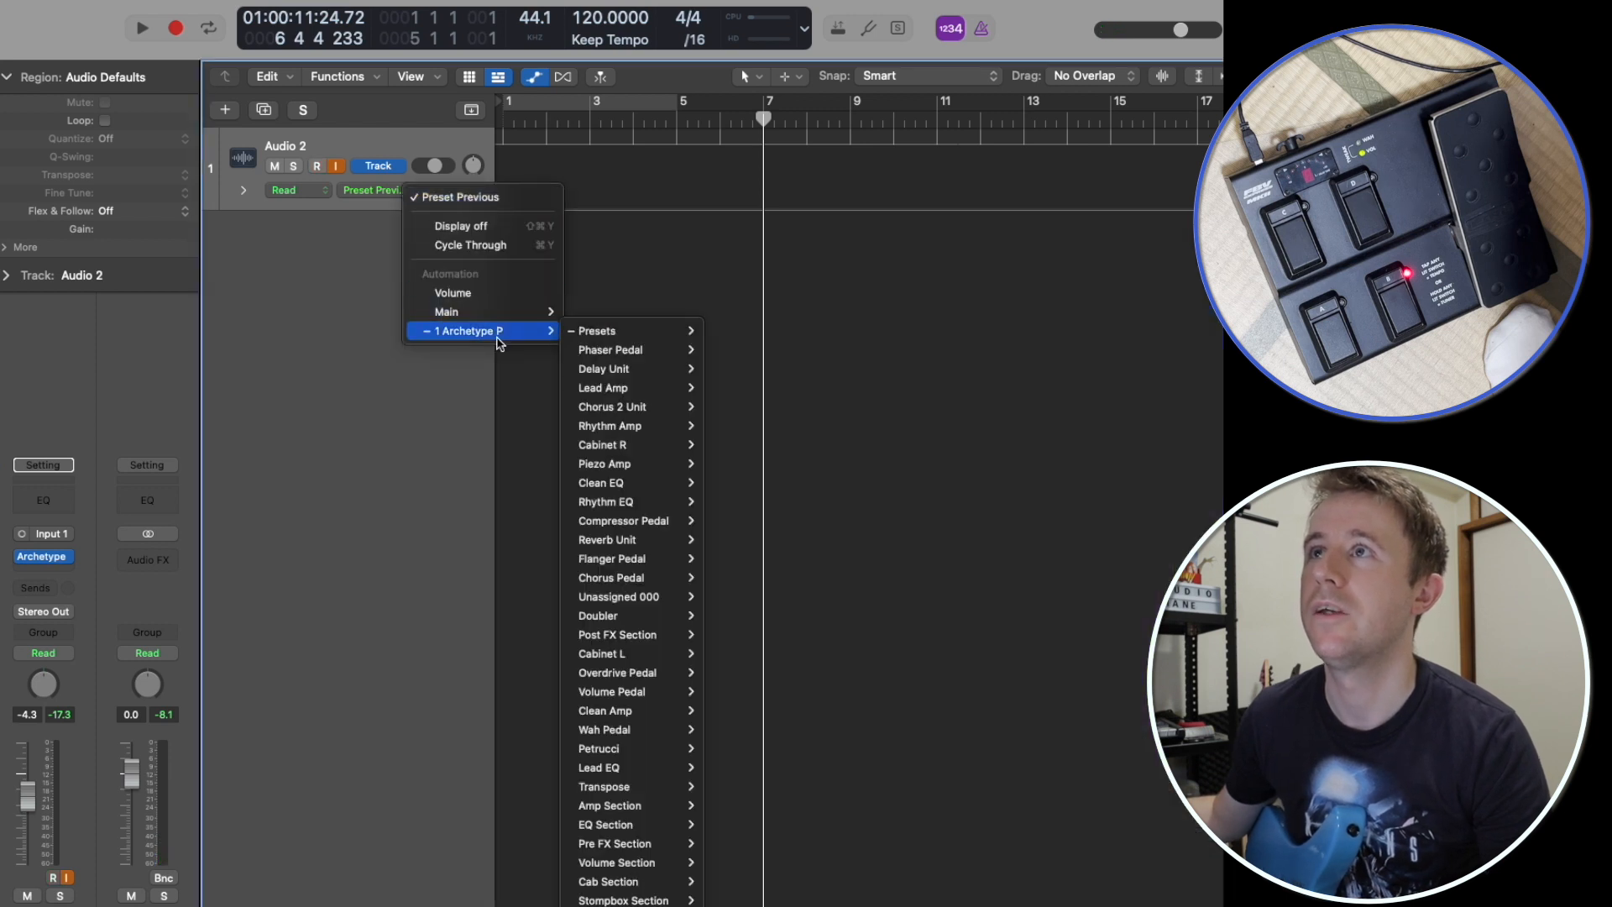
mouse_move(663, 350)
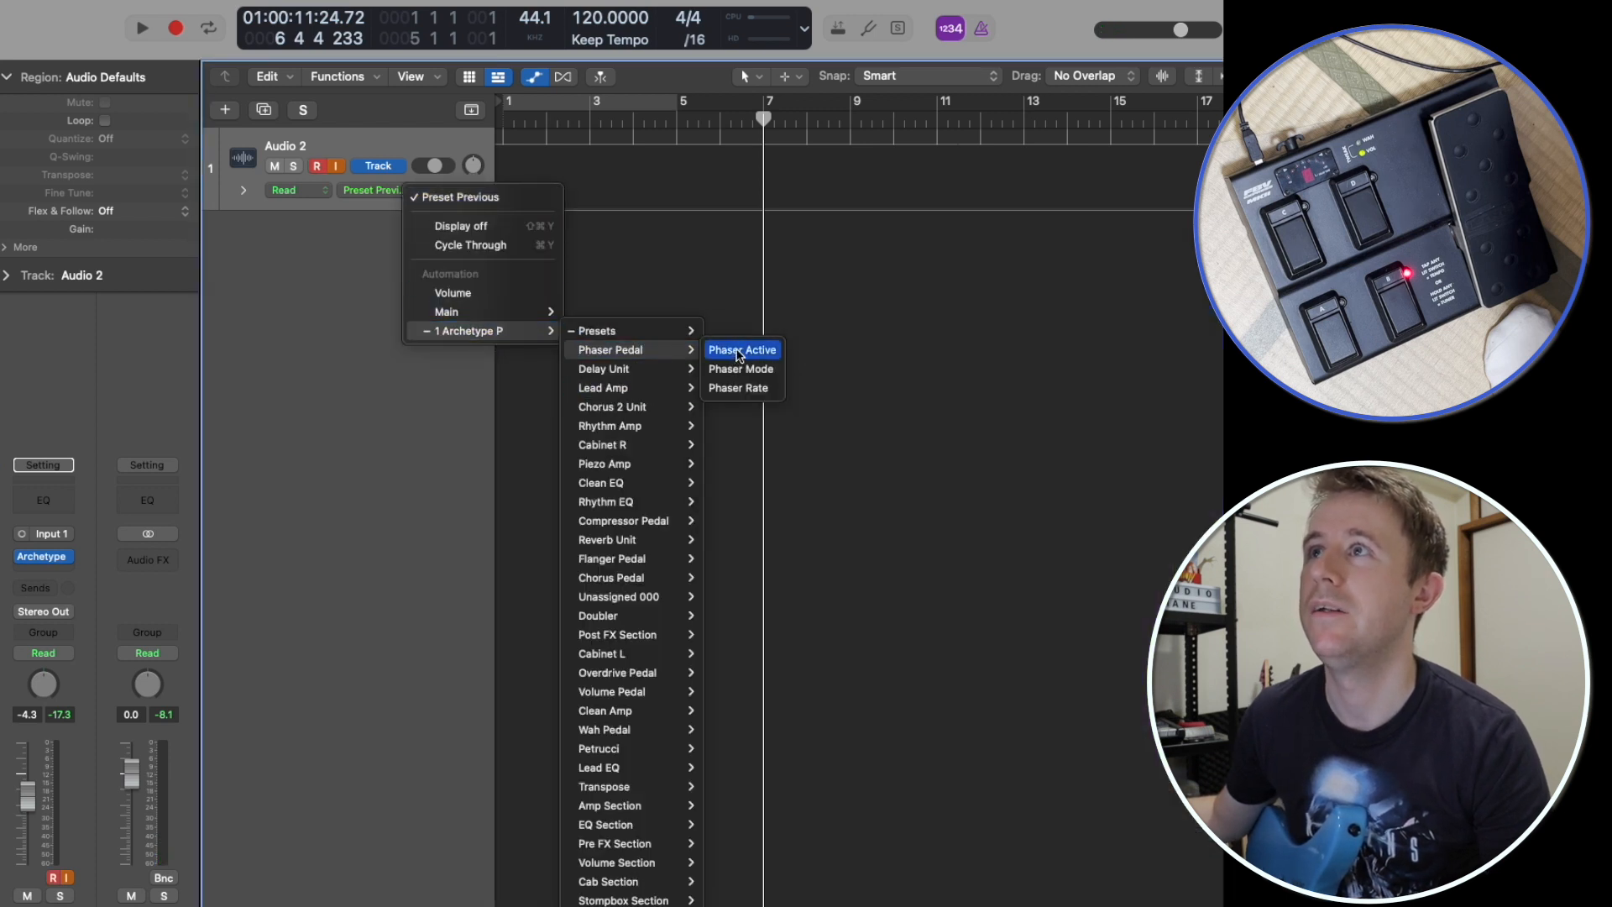
click(739, 352)
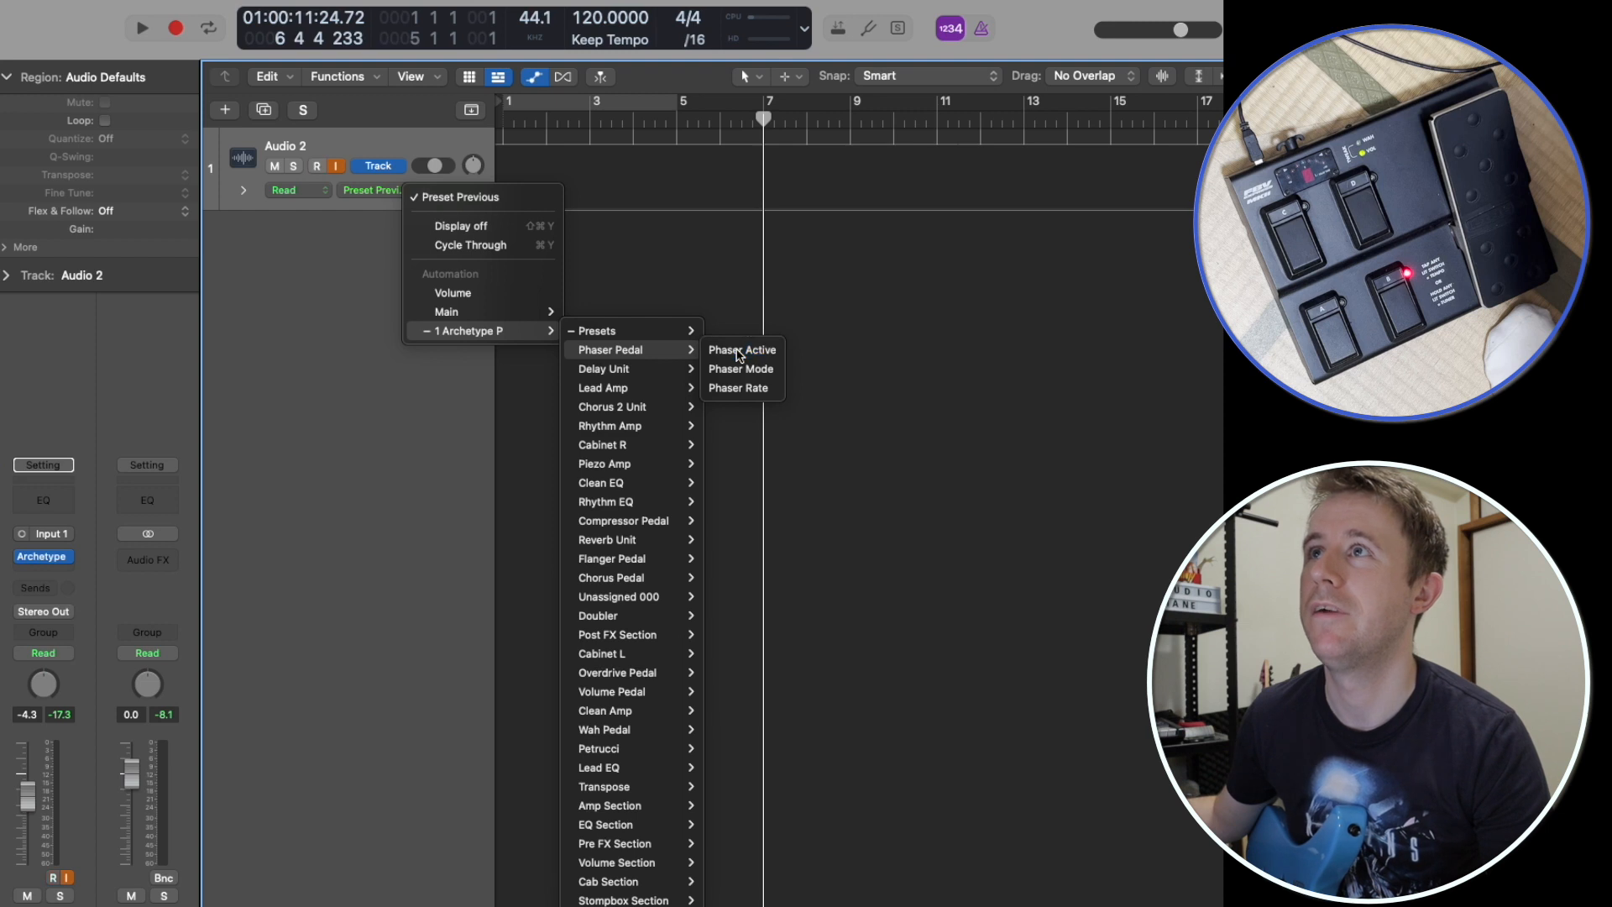
Step: Draw Phaser Active automation that switches to Active at bar 3 and back to Inactive at about bar 5
click(587, 208)
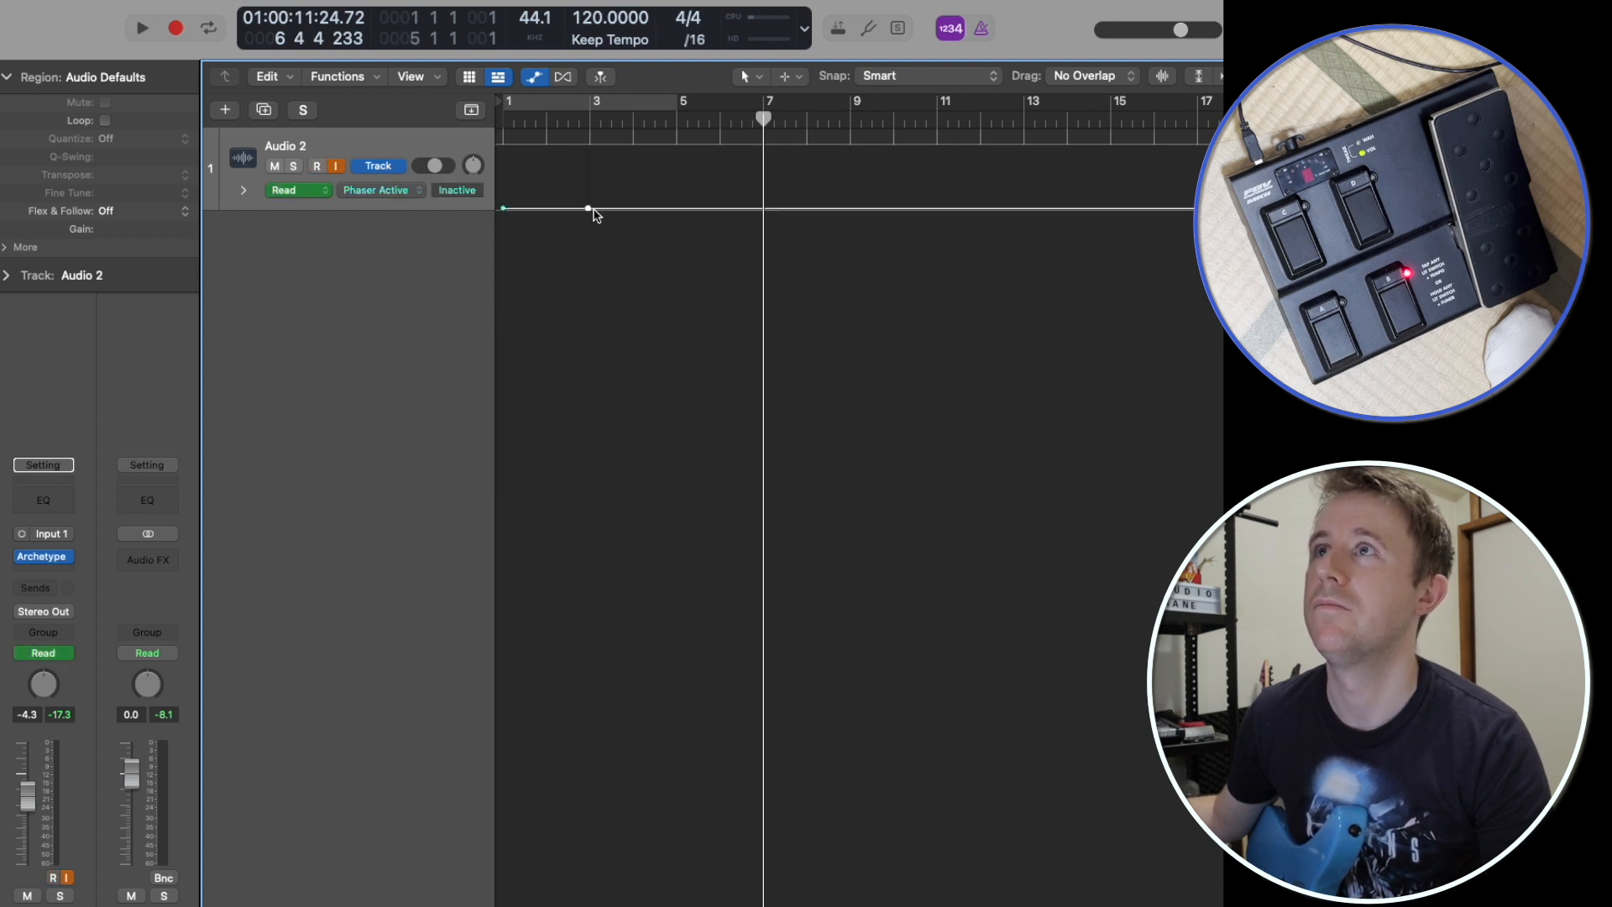
drag(622, 209, 631, 159)
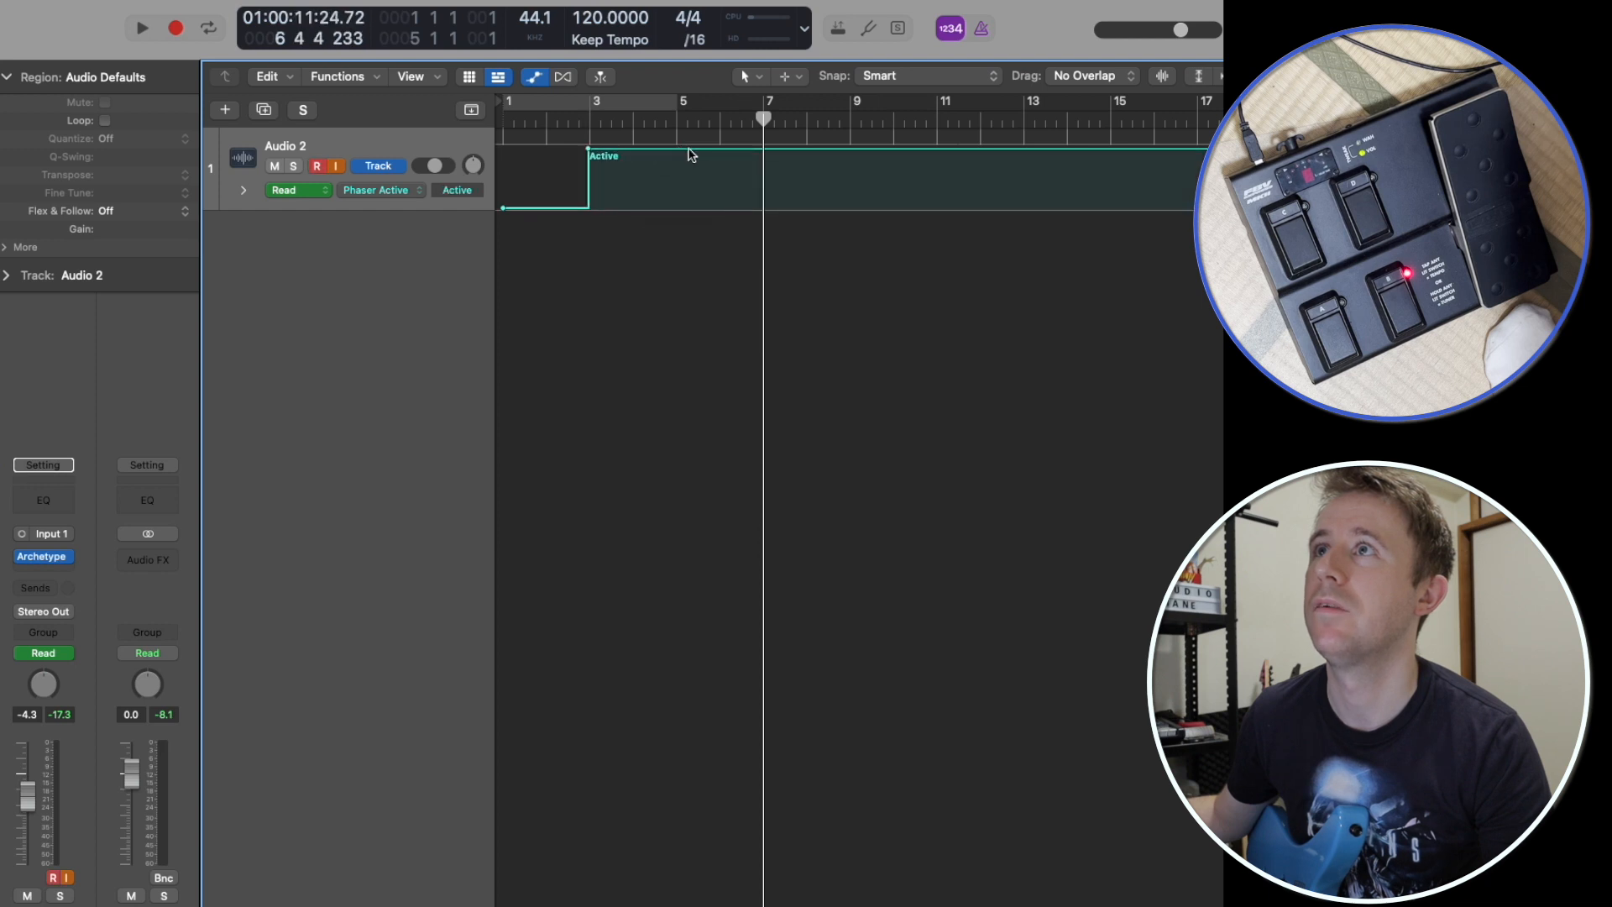
click(693, 174)
drag(692, 175, 697, 219)
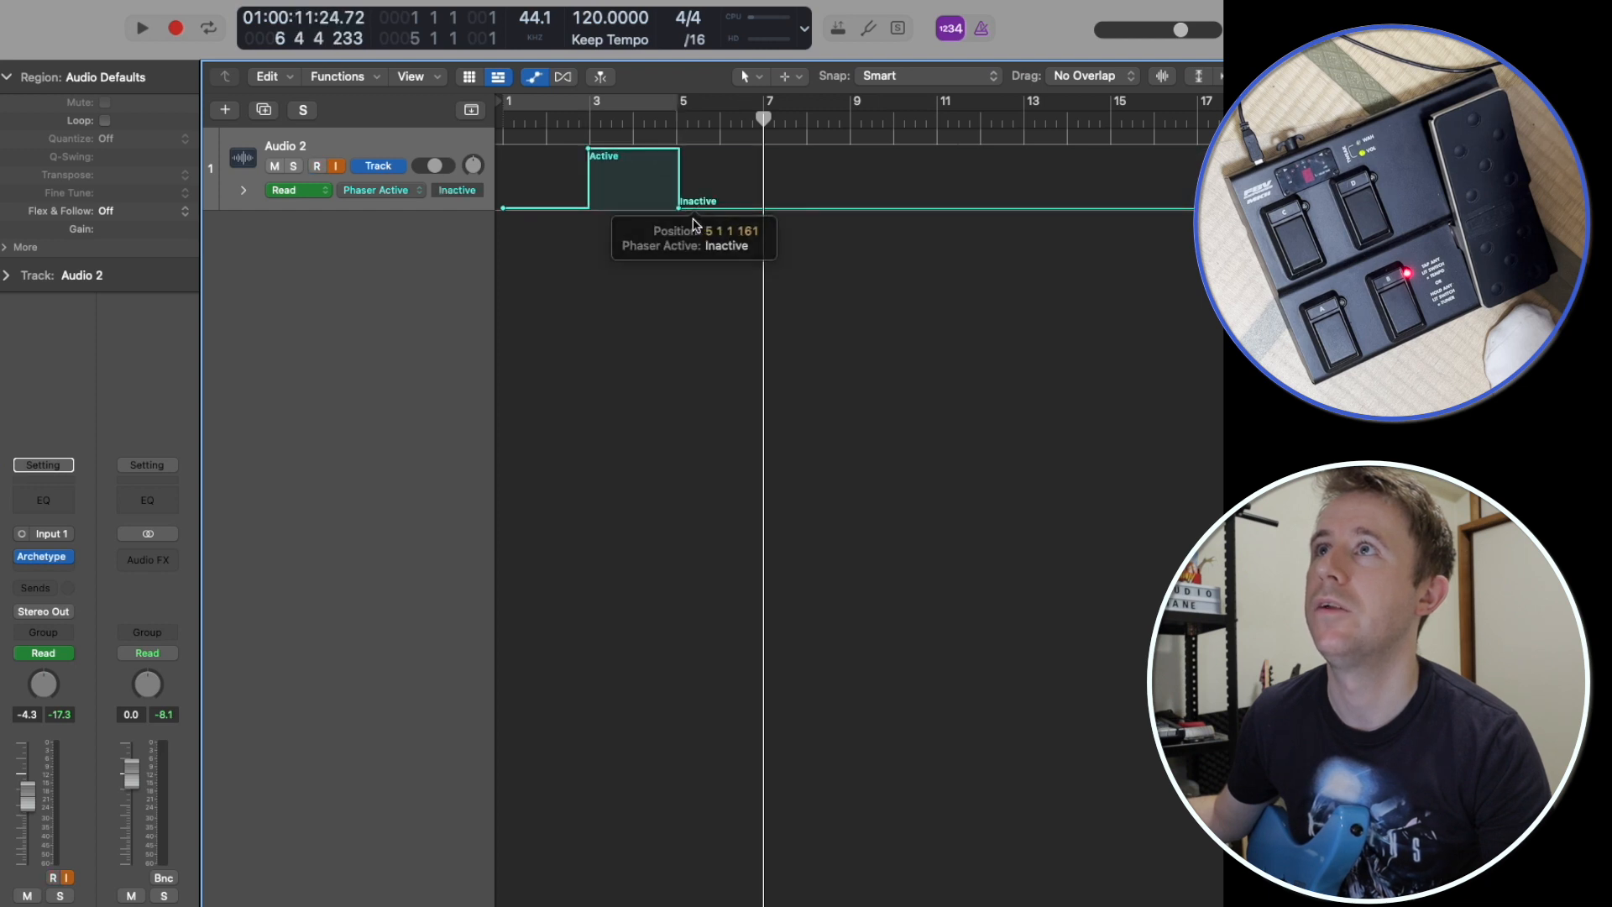
Step: Play the project from bar 1 to past bar 7 to hear the phaser automation, and stop playback
click(506, 119)
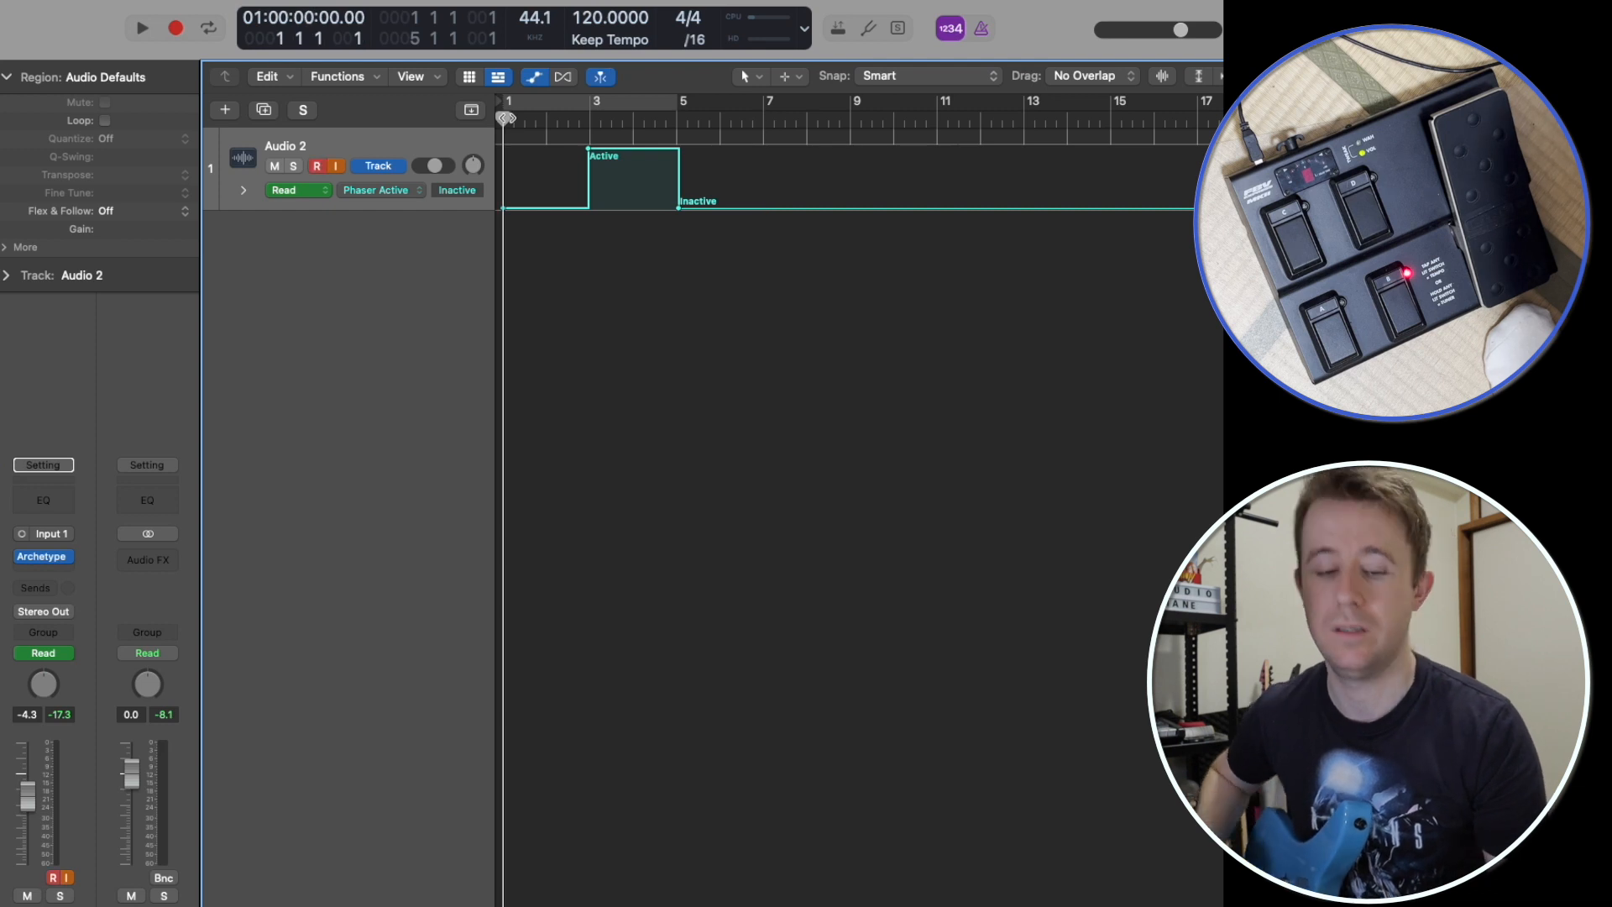
key(space)
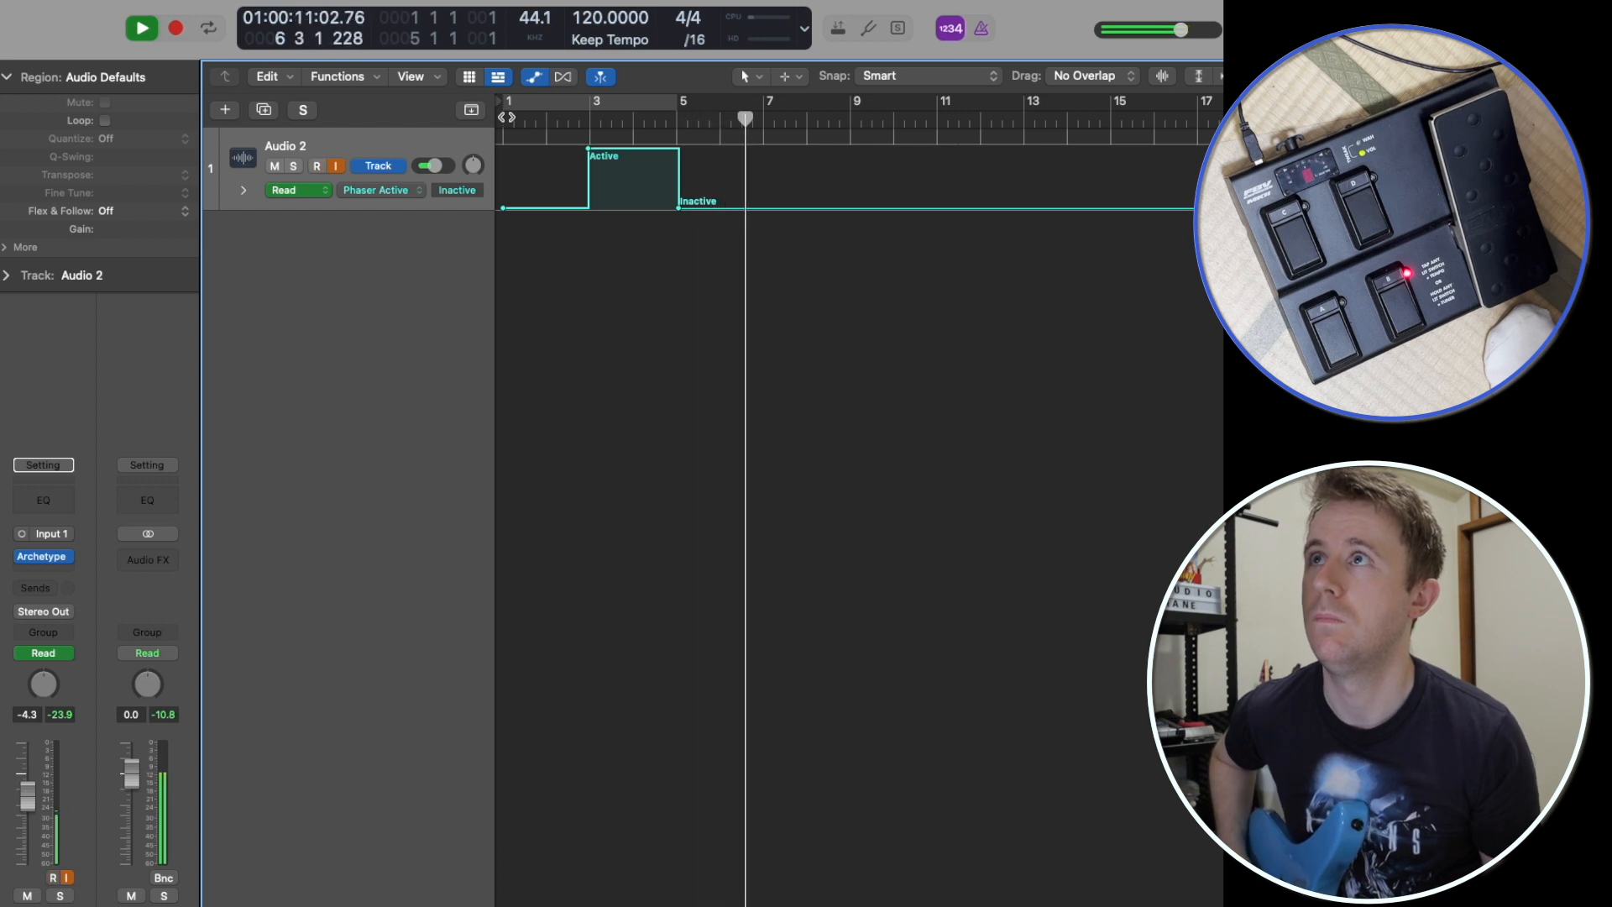
key(space)
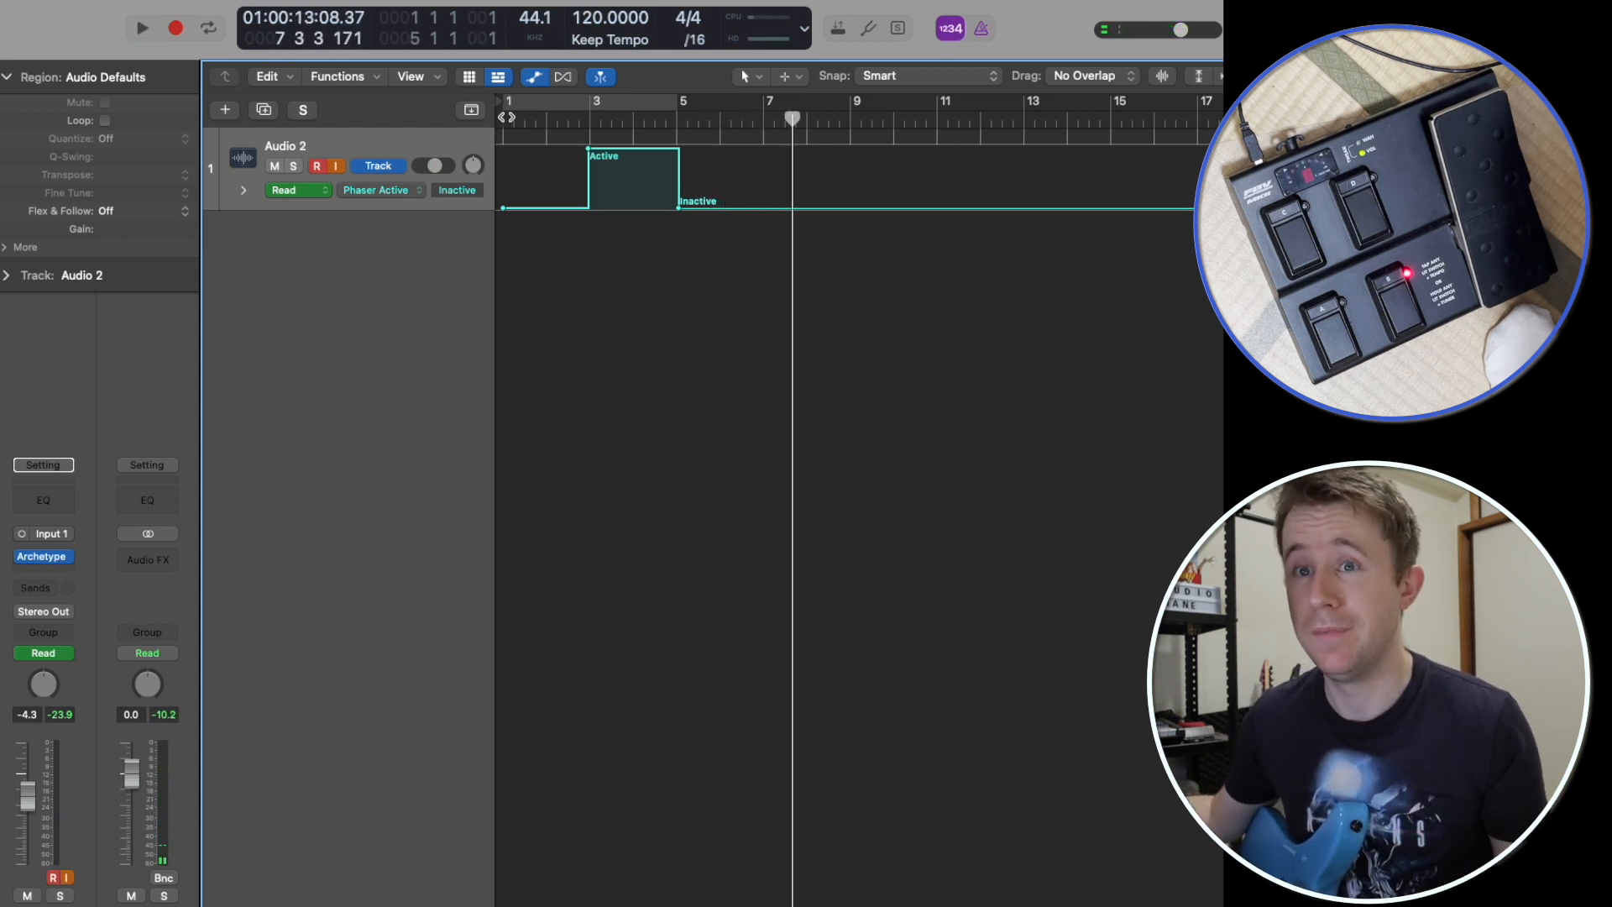